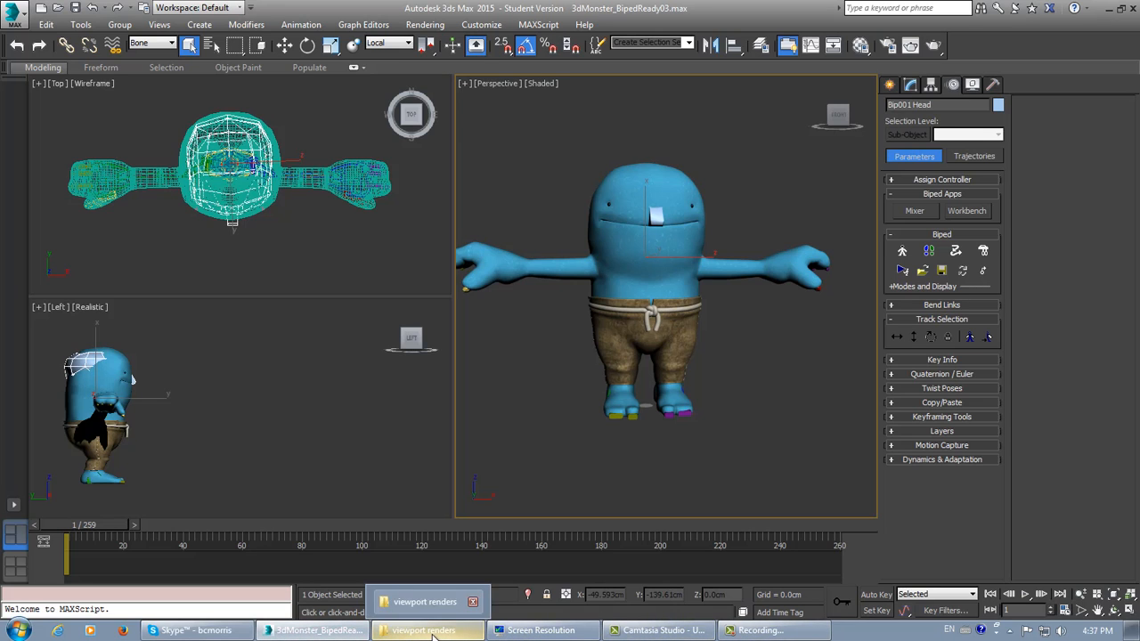
- Open the viewport renders folder and play camera01_3quarters.mov, camera02_side.mov and camera03_front.mov to review the animation from all three cameras
{"action": "left_click", "coordinate": [433, 631]}
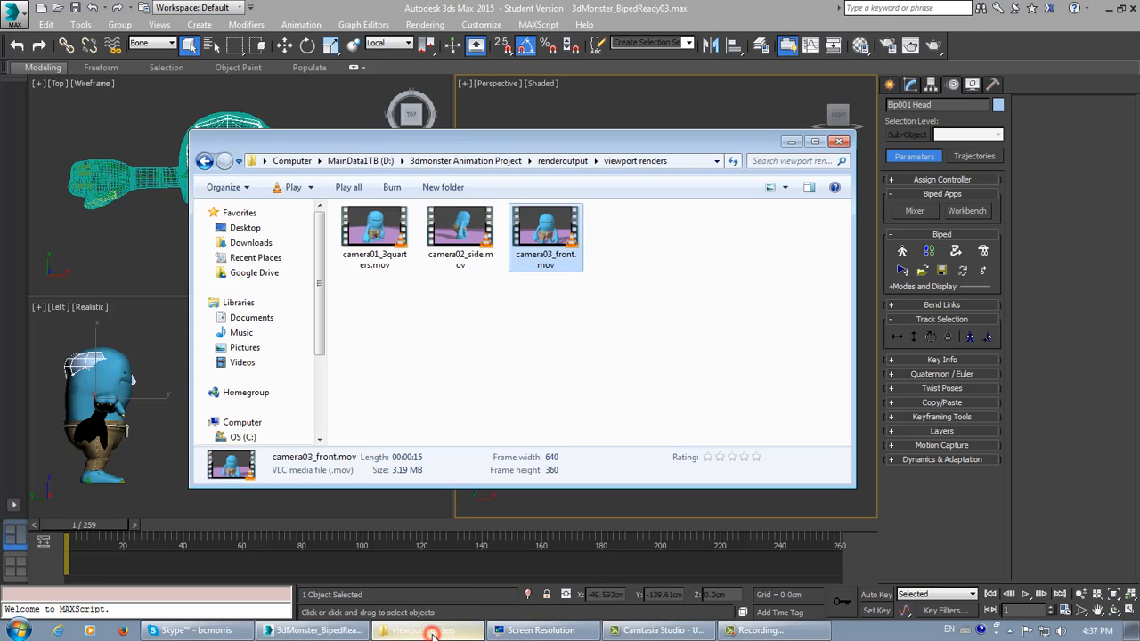
{"action": "double_click", "coordinate": [375, 230]}
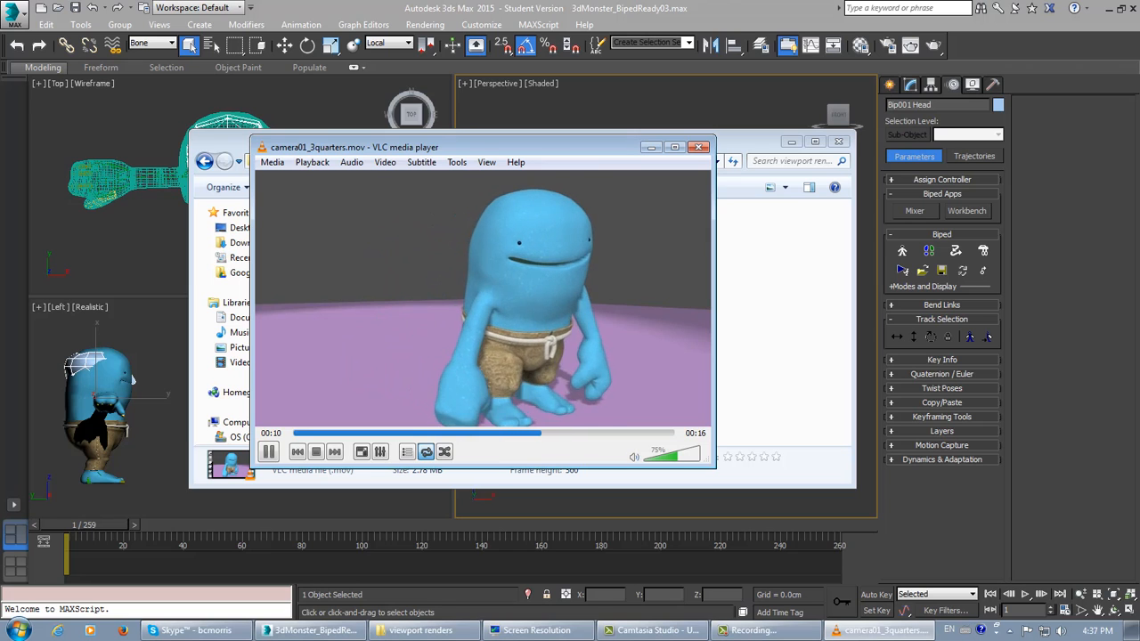
{"action": "left_click", "coordinate": [698, 147]}
{"action": "double_click", "coordinate": [458, 257]}
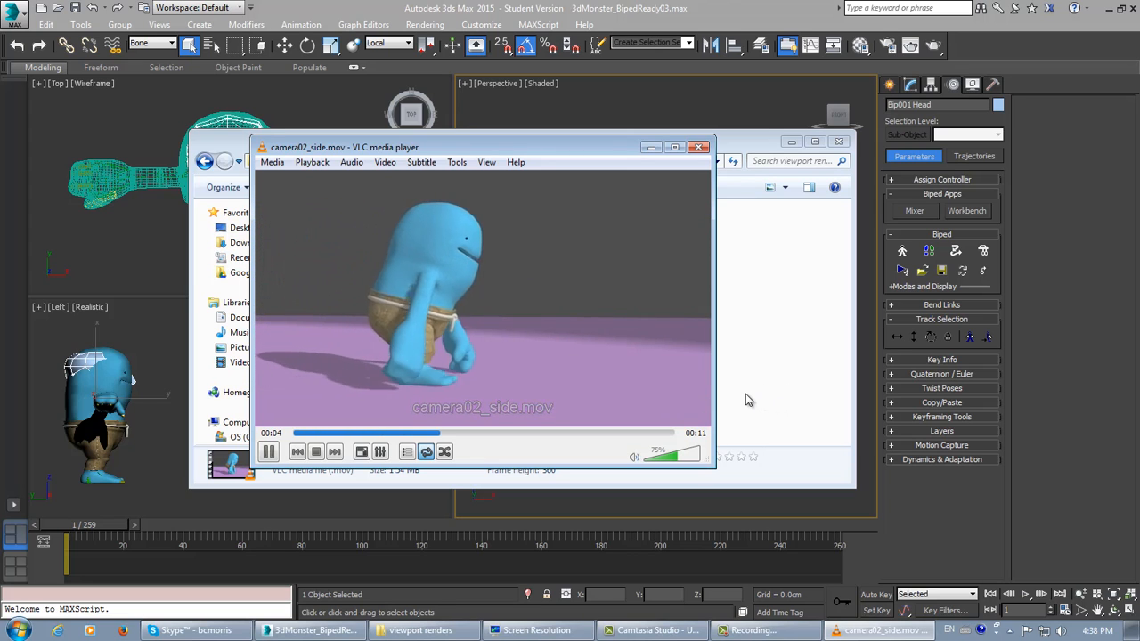
{"action": "left_click", "coordinate": [700, 148]}
{"action": "double_click", "coordinate": [543, 241]}
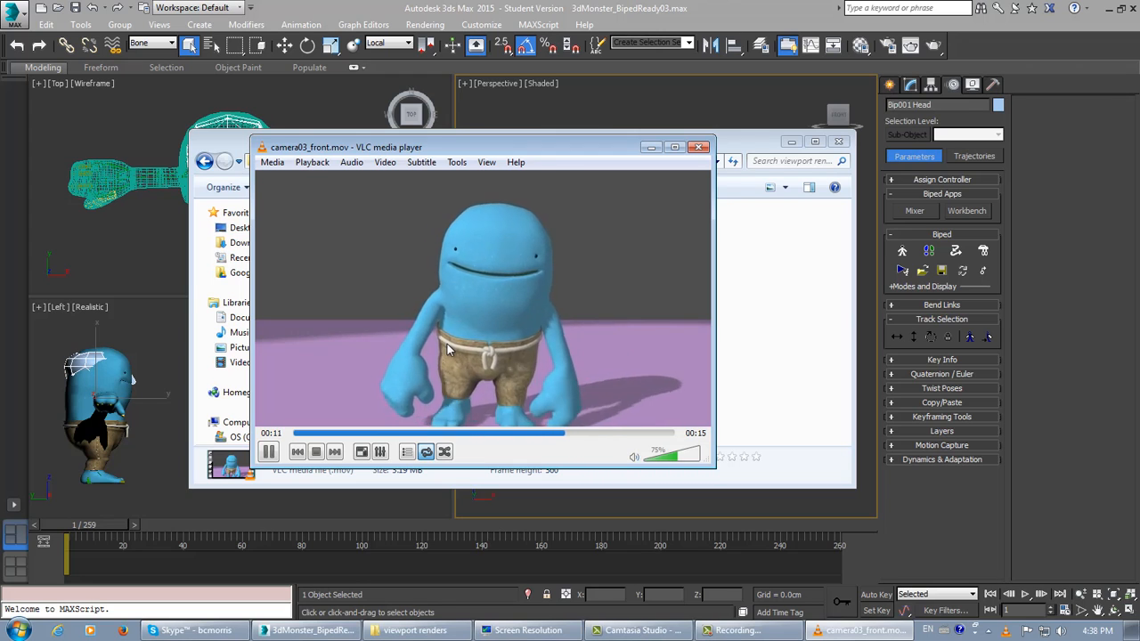
{"action": "left_click", "coordinate": [700, 147]}
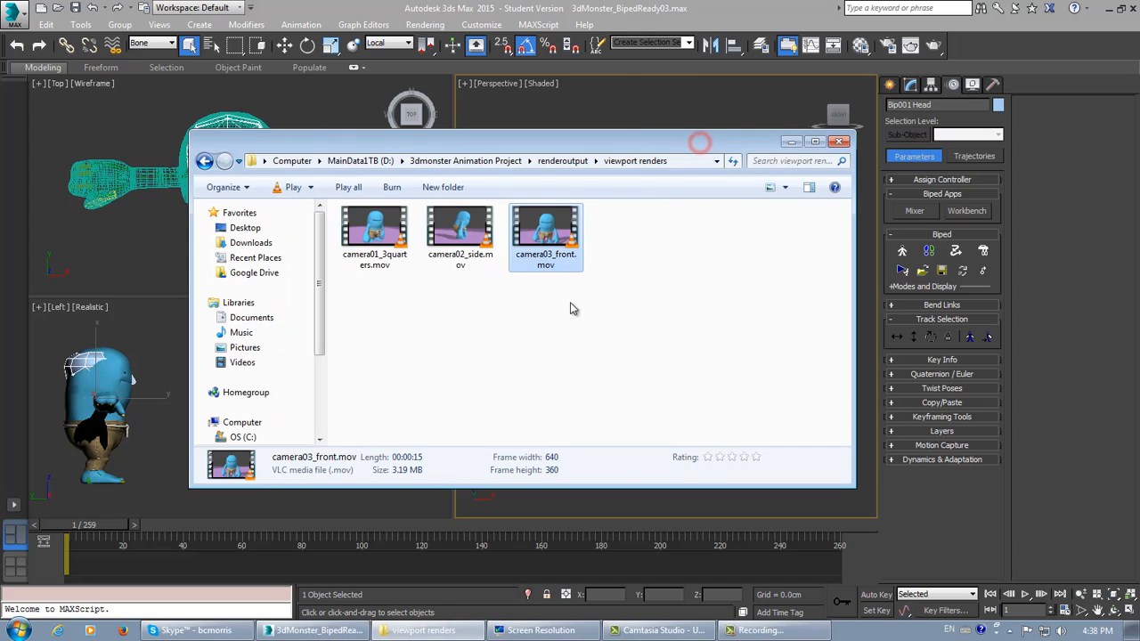
{"action": "left_click", "coordinate": [374, 233]}
{"action": "left_click", "coordinate": [460, 228]}
{"action": "left_click", "coordinate": [571, 239]}
{"action": "left_click", "coordinate": [458, 230]}
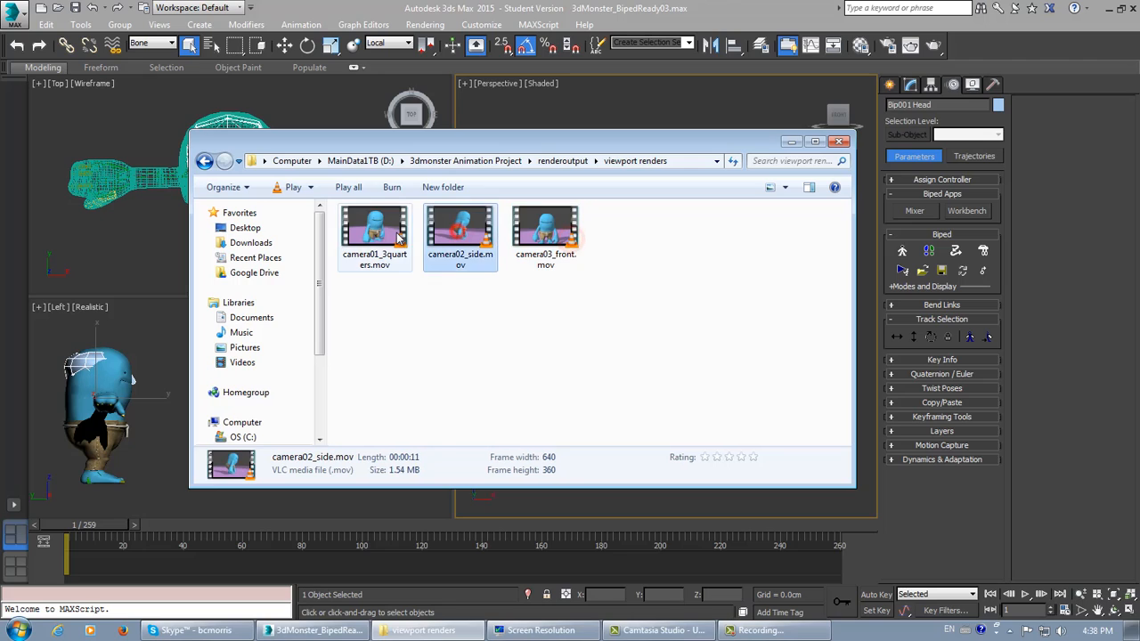
{"action": "left_click", "coordinate": [374, 232]}
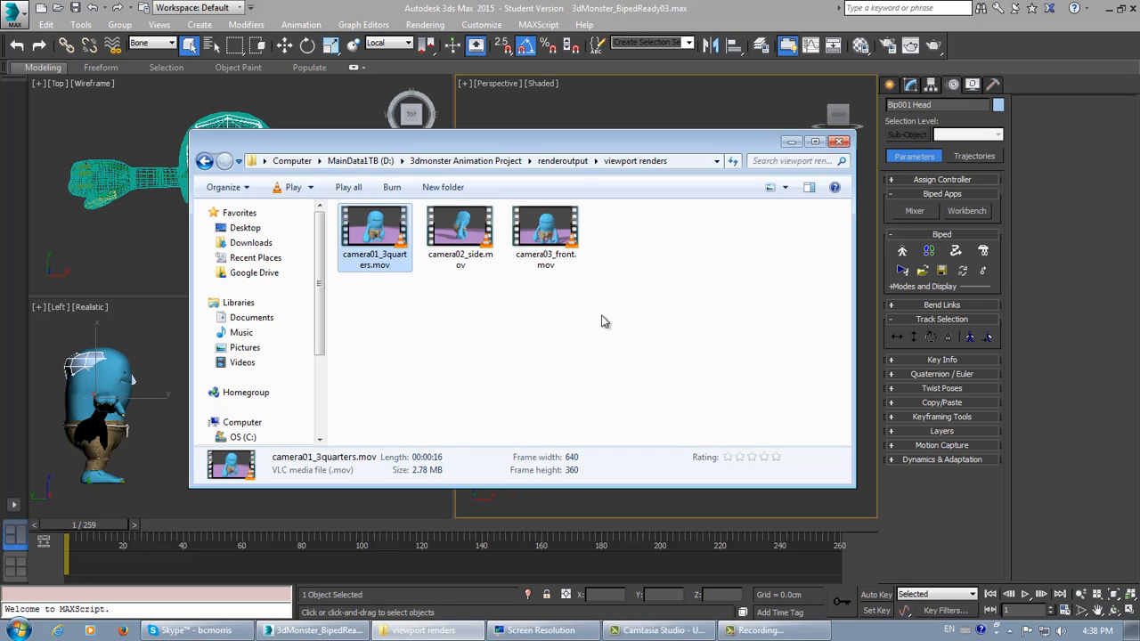
{"action": "left_click", "coordinate": [739, 16]}
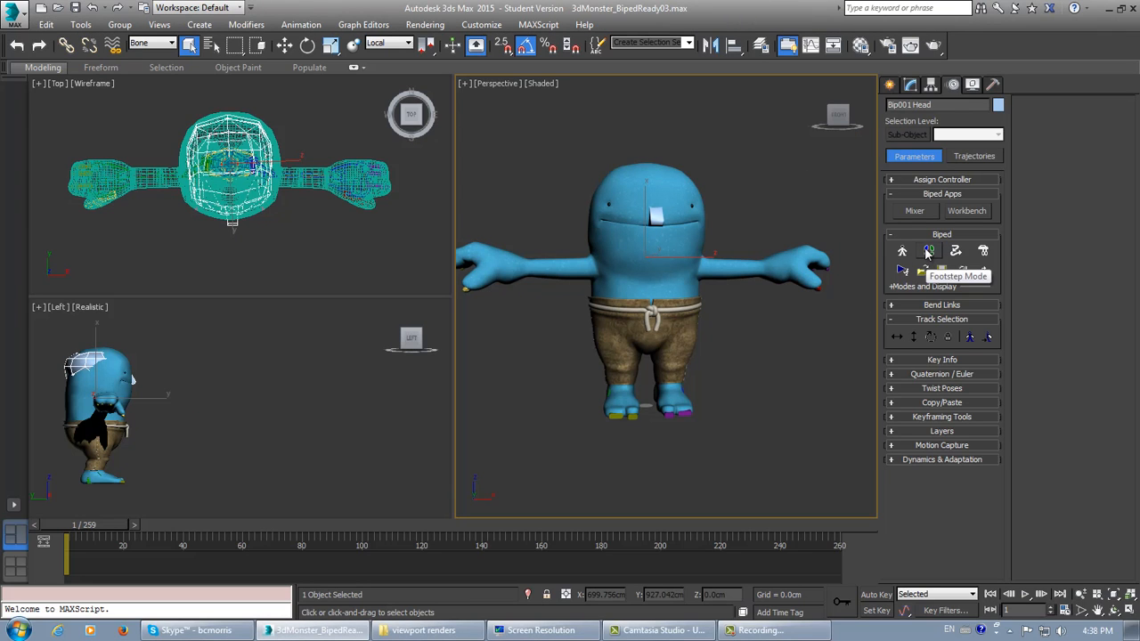
{"action": "left_click", "coordinate": [416, 630]}
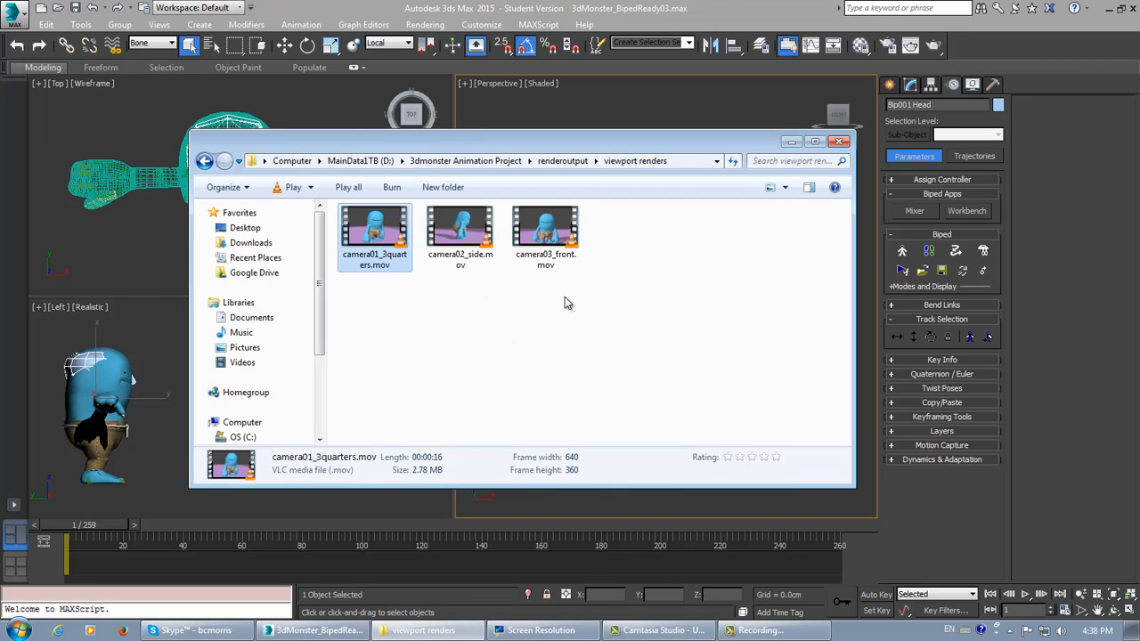
- Switch back to 3ds Max and set the selection filter to All
{"action": "left_click", "coordinate": [751, 7]}
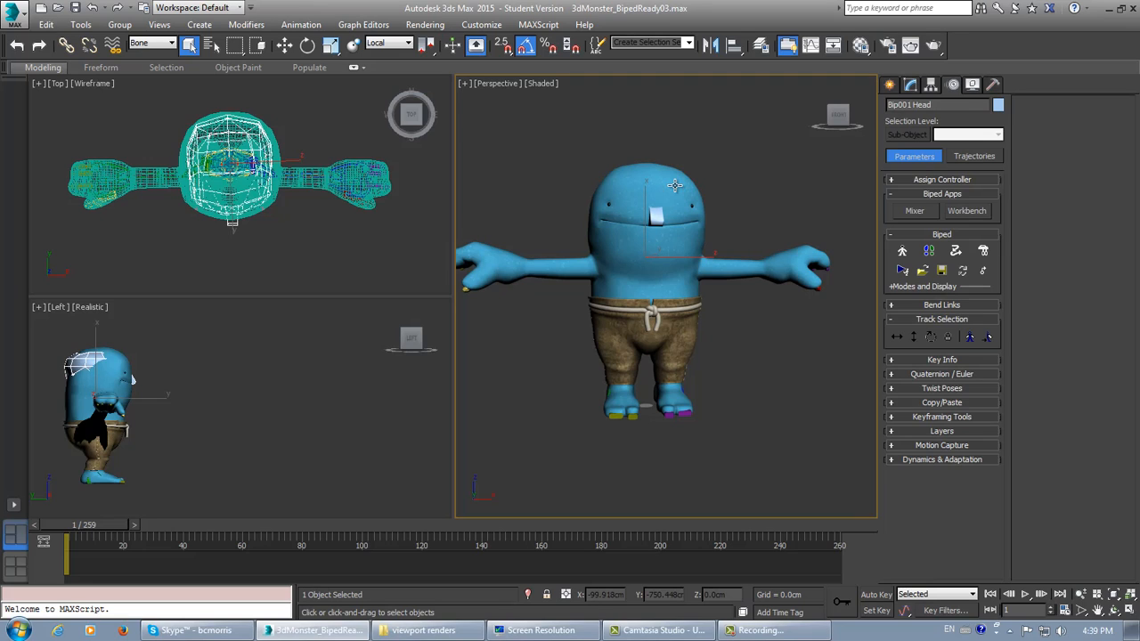
{"action": "left_click", "coordinate": [174, 44]}
{"action": "left_click", "coordinate": [144, 41]}
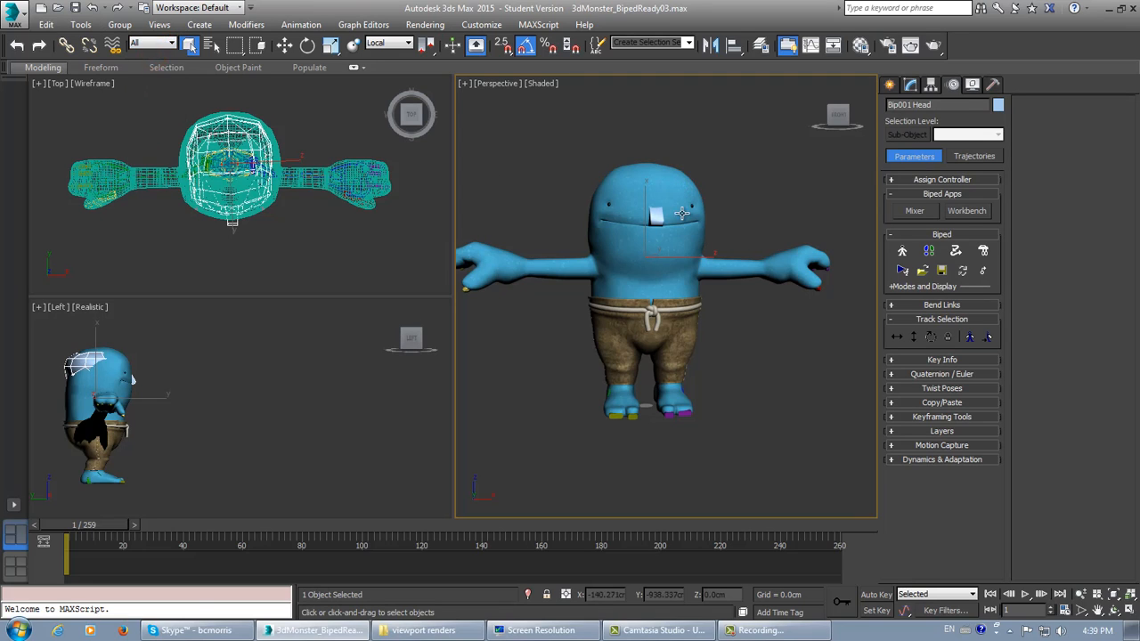
- Select the monster's body mesh and, in its object properties, enable See-Through and hide it
{"action": "left_click", "coordinate": [675, 180]}
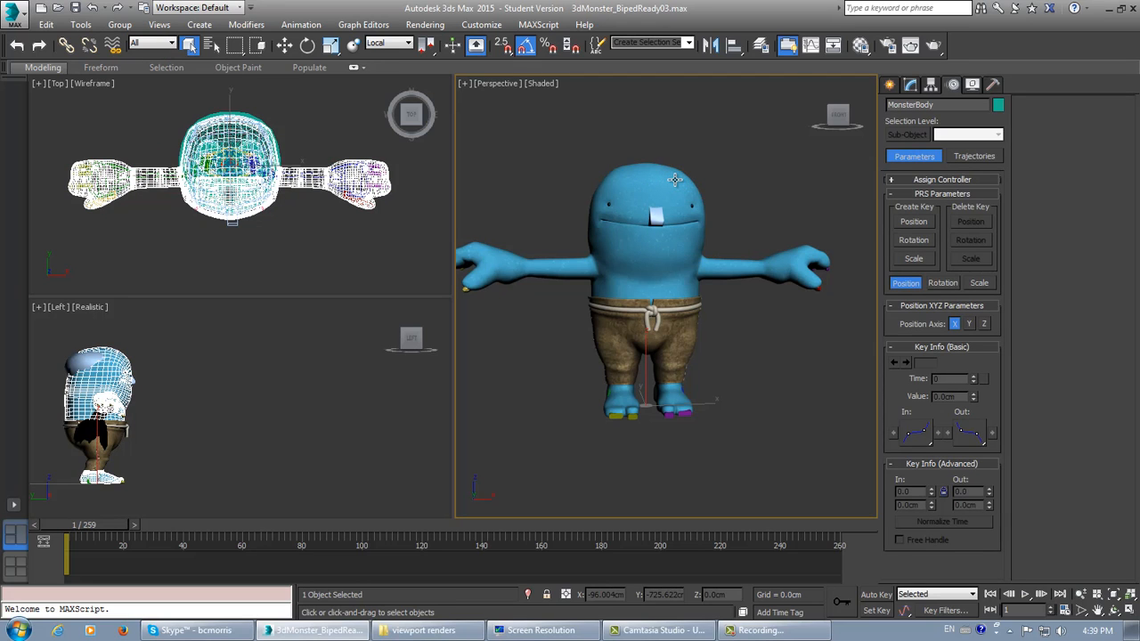
{"action": "right_click", "coordinate": [675, 180]}
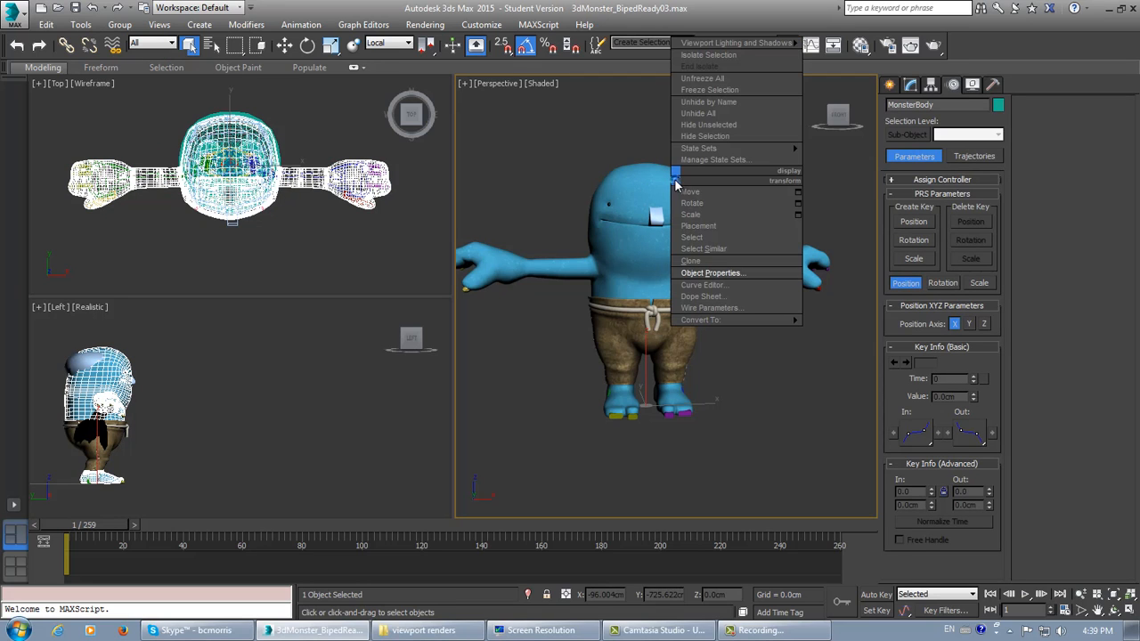
{"action": "left_click", "coordinate": [709, 272]}
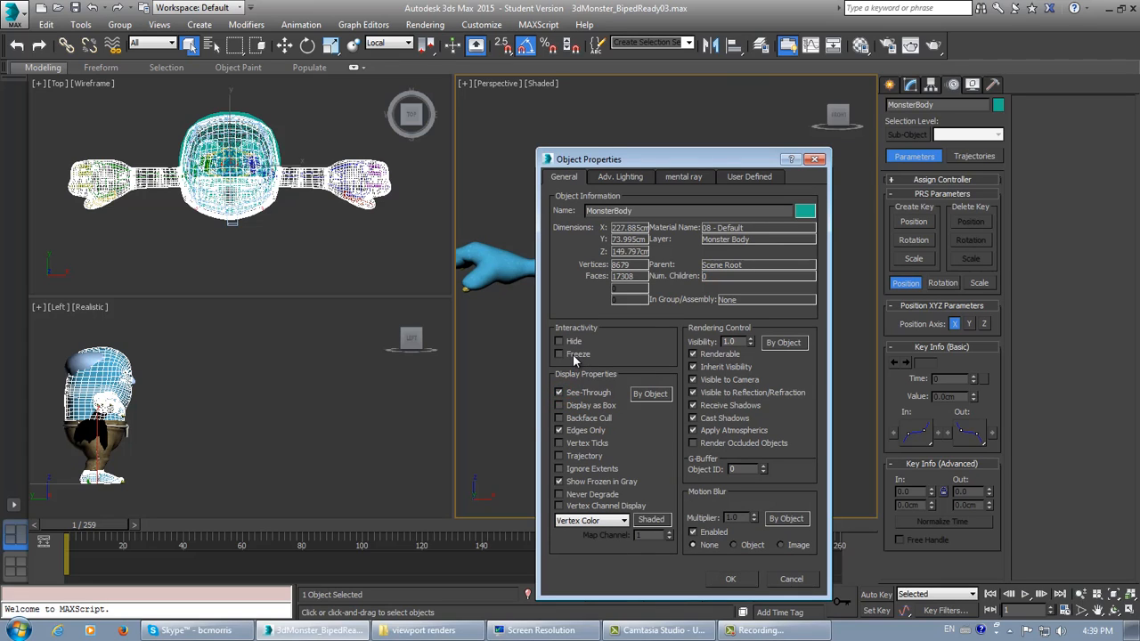
{"action": "left_click", "coordinate": [728, 580]}
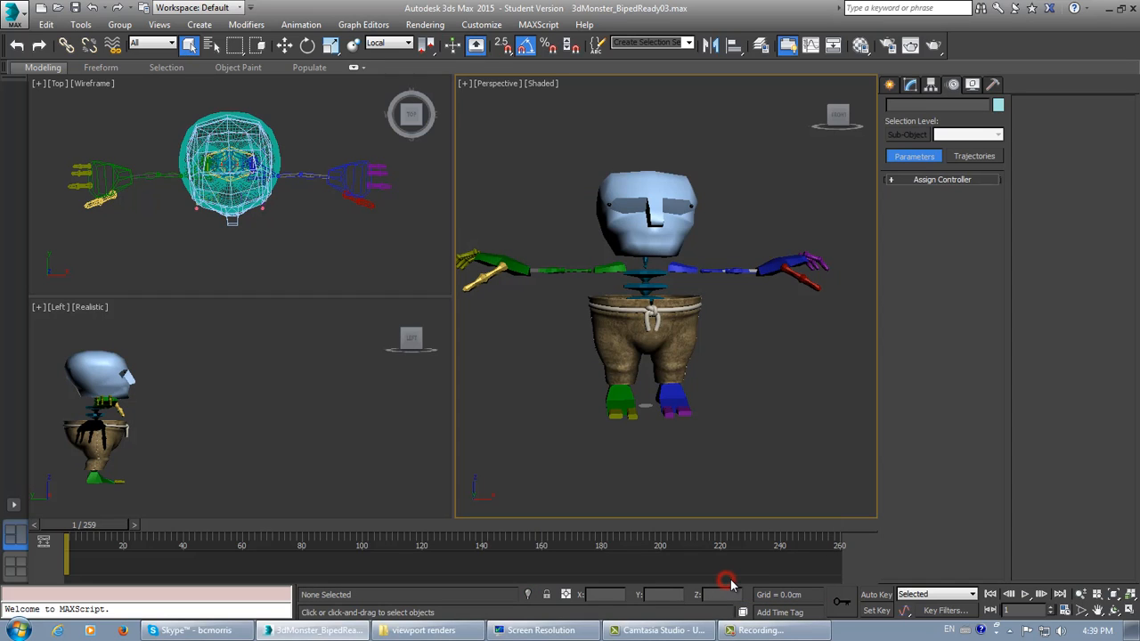
- Open the Layer Explorer, expand the Monster Body layer and unhide the MonsterBody mesh
{"action": "left_click", "coordinate": [761, 45]}
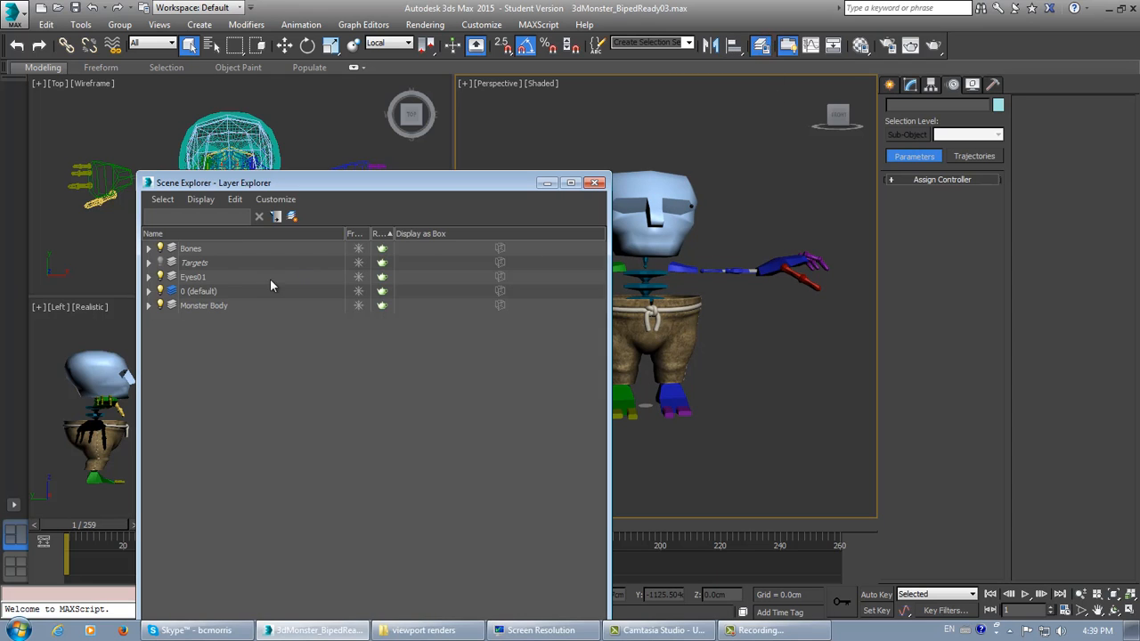
{"action": "left_click_drag", "start_coordinate": [230, 187], "coordinate": [235, 109]}
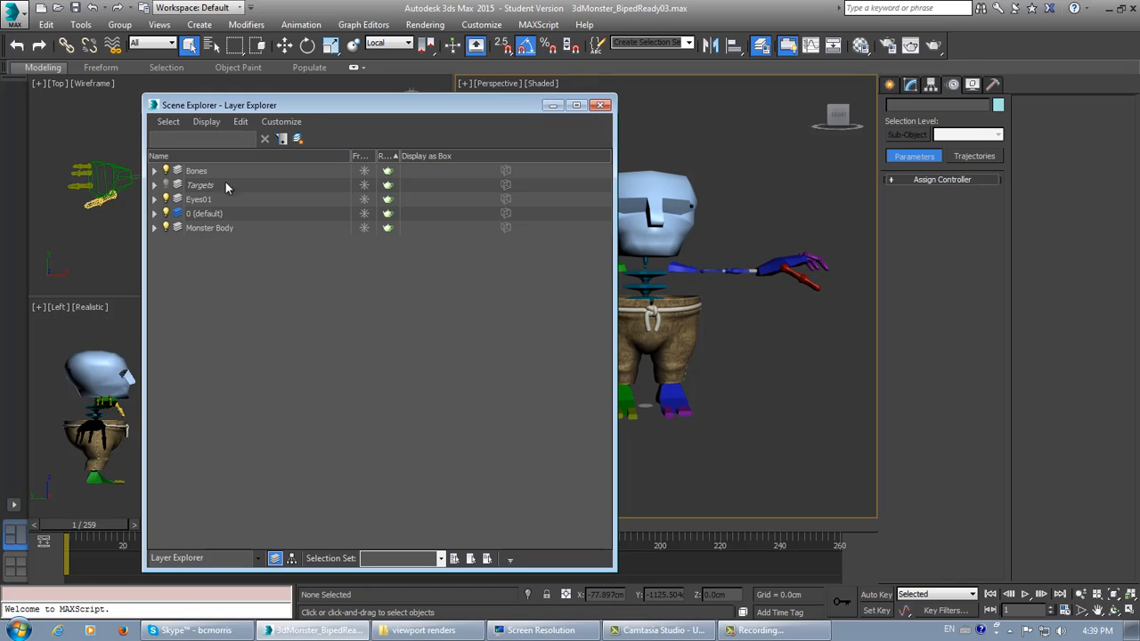
{"action": "left_click", "coordinate": [155, 185]}
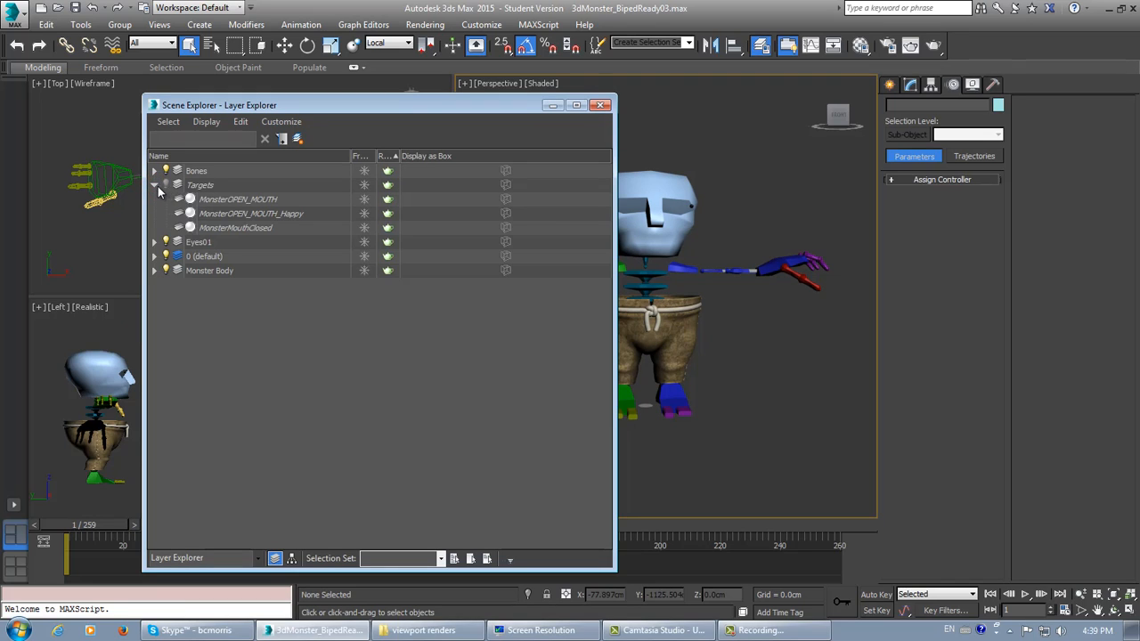
{"action": "left_click", "coordinate": [155, 185]}
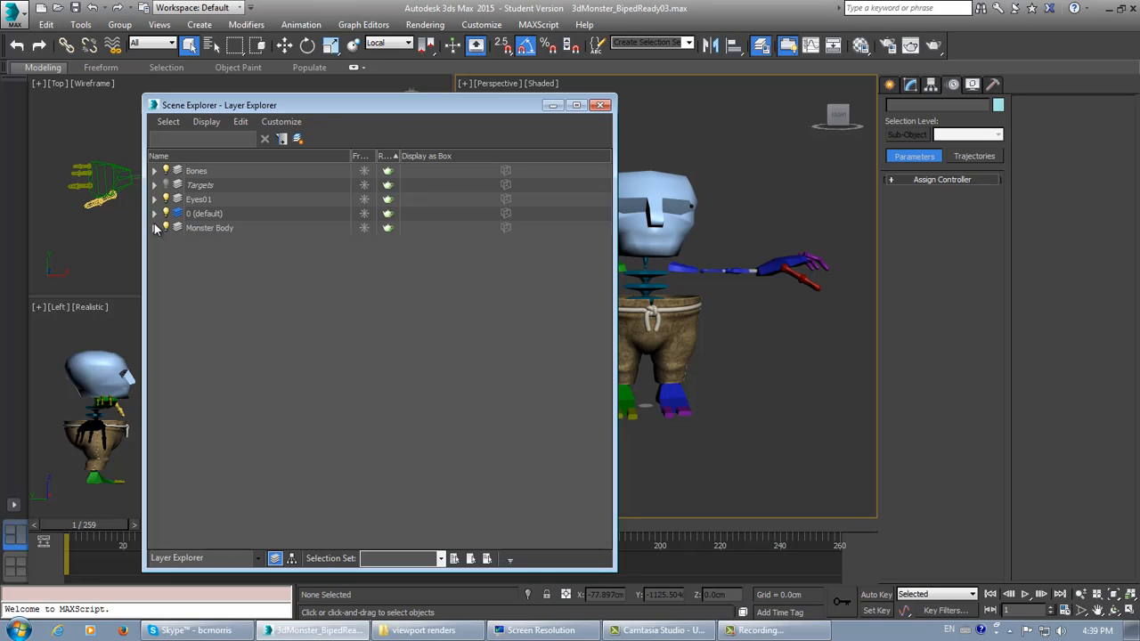
{"action": "left_click", "coordinate": [155, 228]}
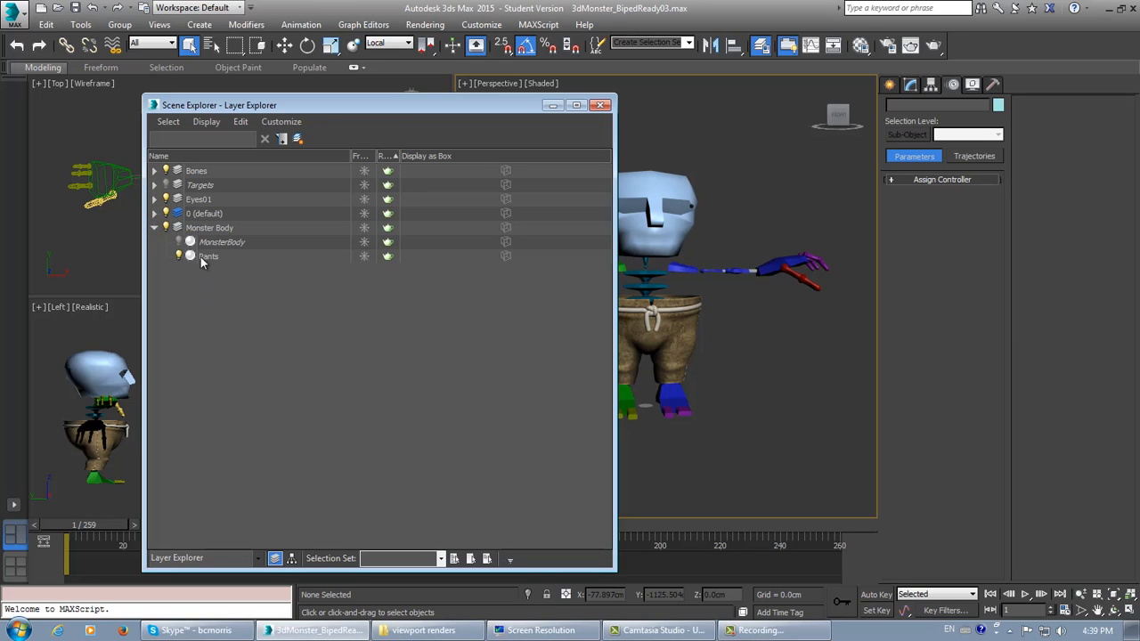
{"action": "left_click", "coordinate": [178, 241]}
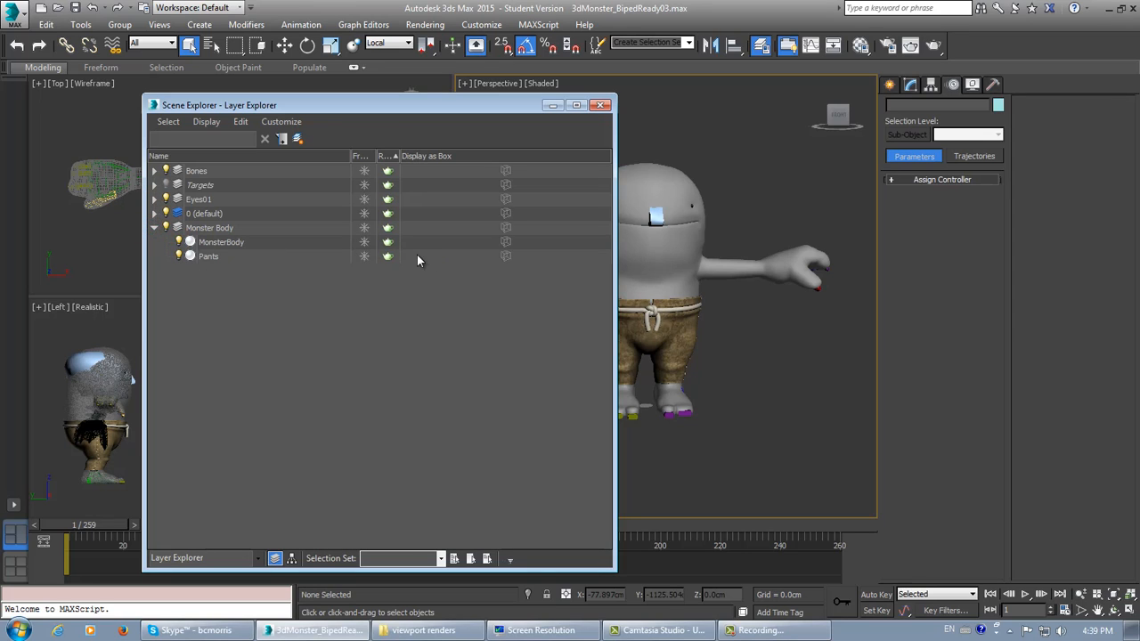
- Freeze the MonsterBody mesh through its object properties
{"action": "right_click", "coordinate": [226, 248]}
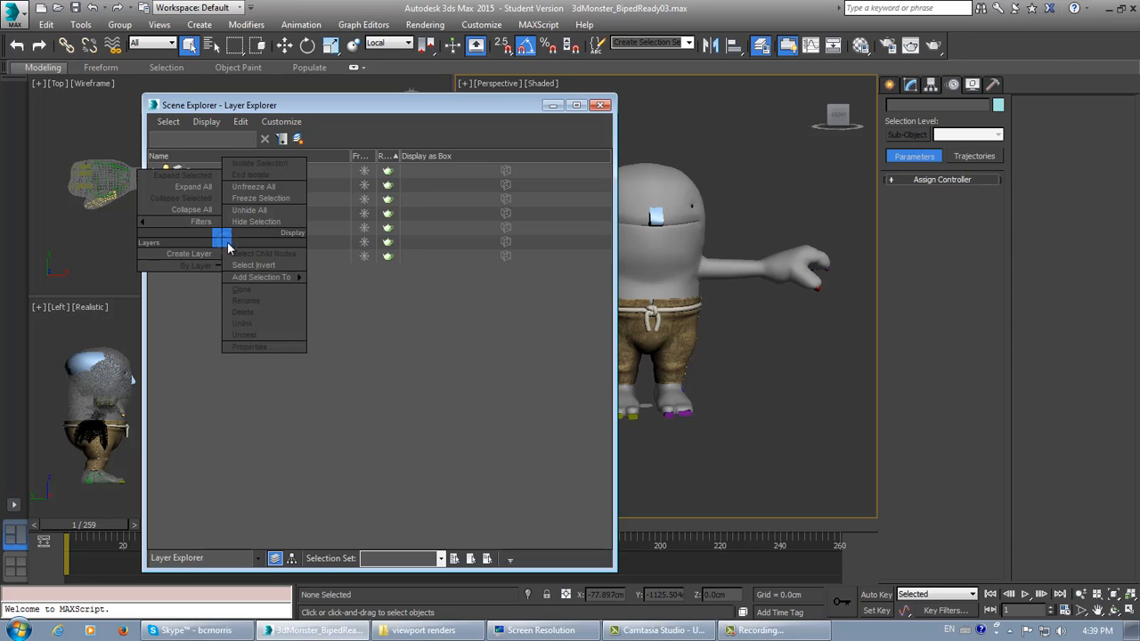
{"action": "left_click", "coordinate": [196, 318]}
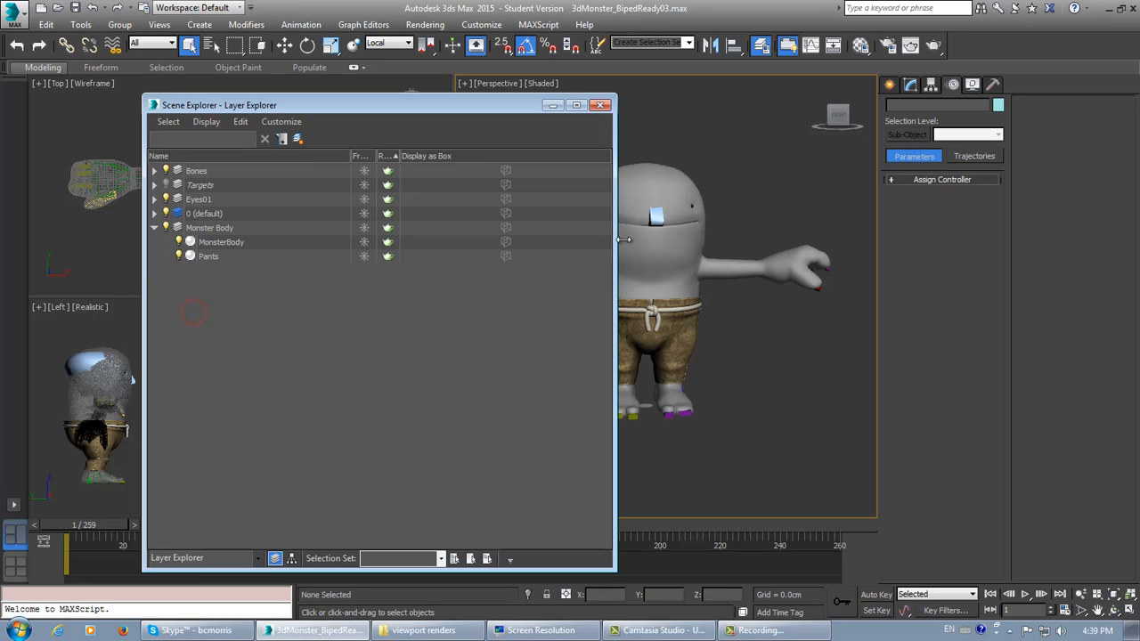
{"action": "left_click", "coordinate": [641, 191]}
{"action": "right_click", "coordinate": [640, 191]}
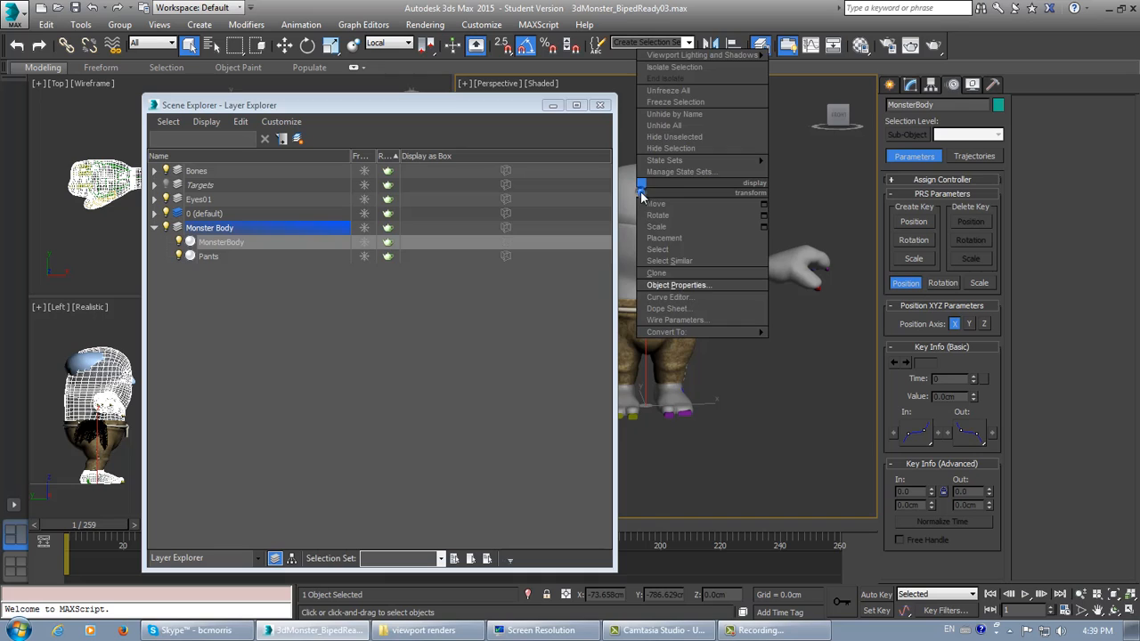
{"action": "left_click", "coordinate": [673, 288]}
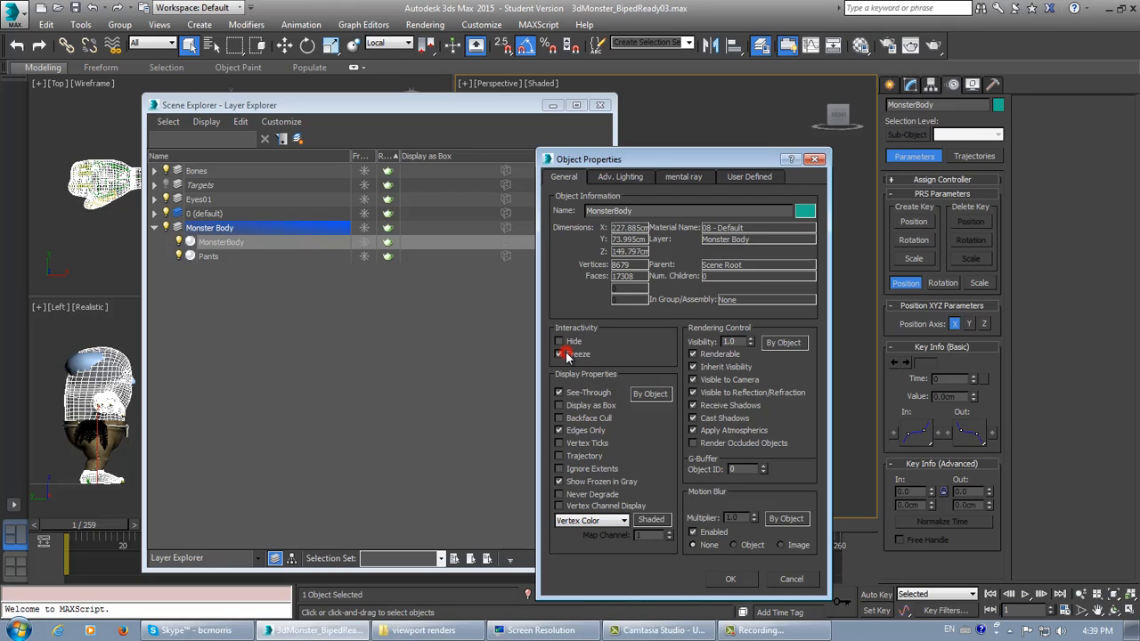
{"action": "left_click", "coordinate": [730, 579]}
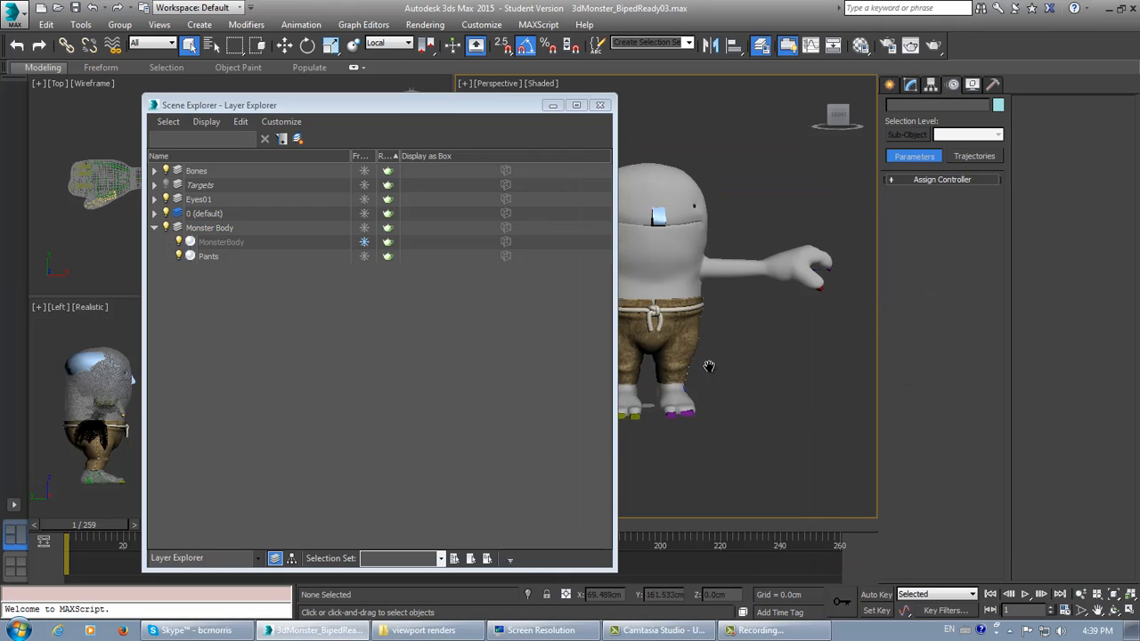
{"action": "middle_click_drag", "start_coordinate": [707, 364], "coordinate": [695, 368]}
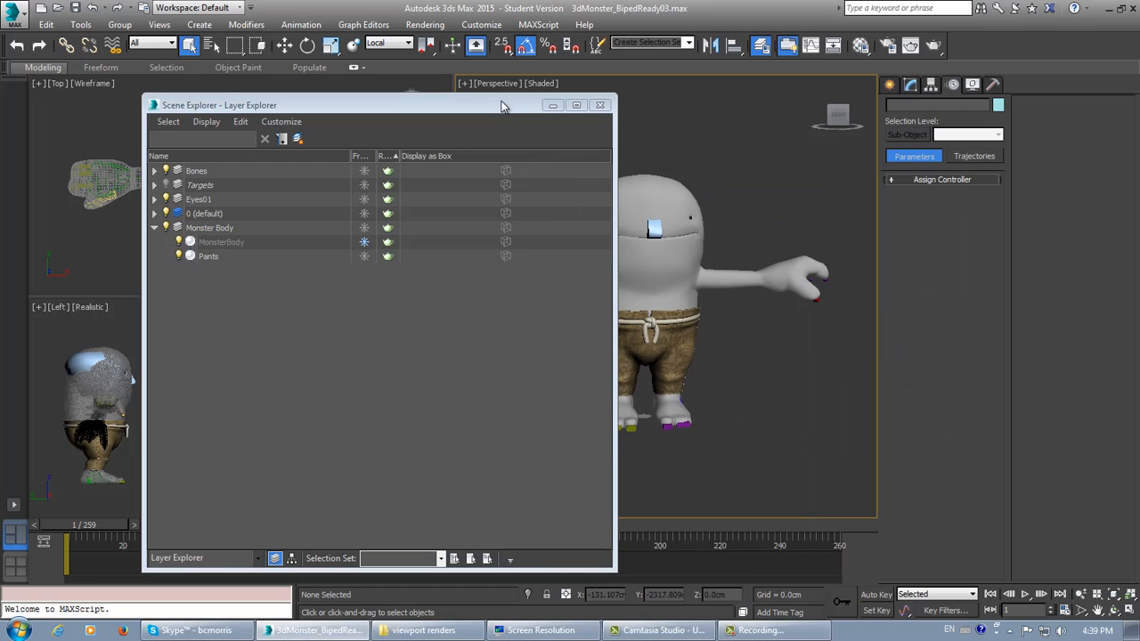
- Unfreeze the MonsterBody mesh and freeze it again in the Layer Explorer
{"action": "left_click_drag", "start_coordinate": [501, 107], "coordinate": [468, 109]}
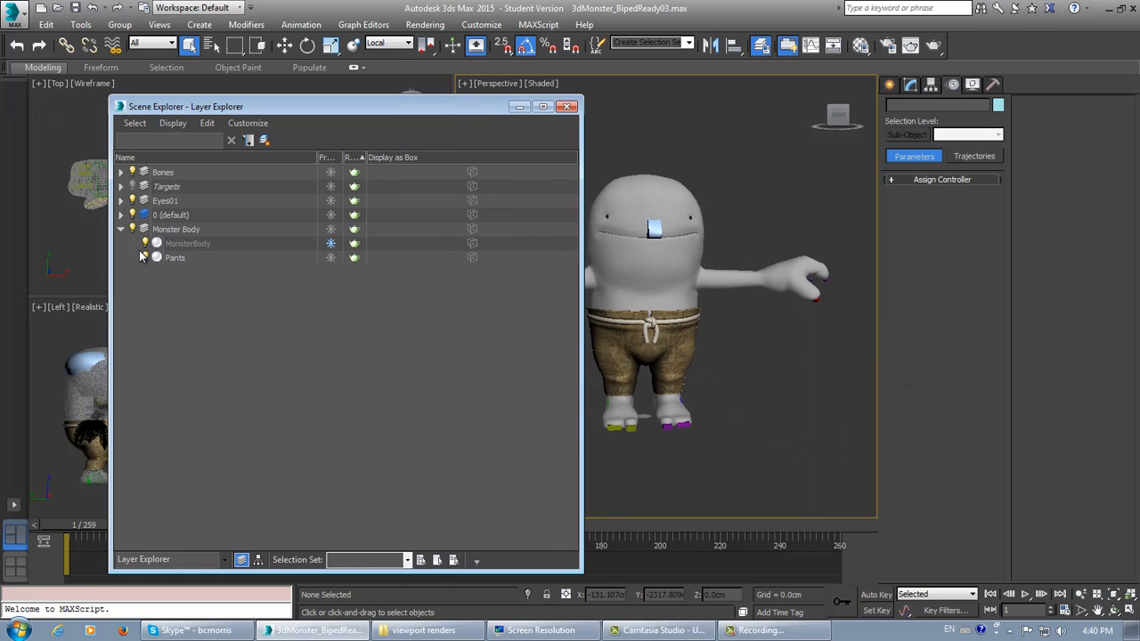
{"action": "left_click", "coordinate": [332, 245]}
{"action": "left_click", "coordinate": [331, 244]}
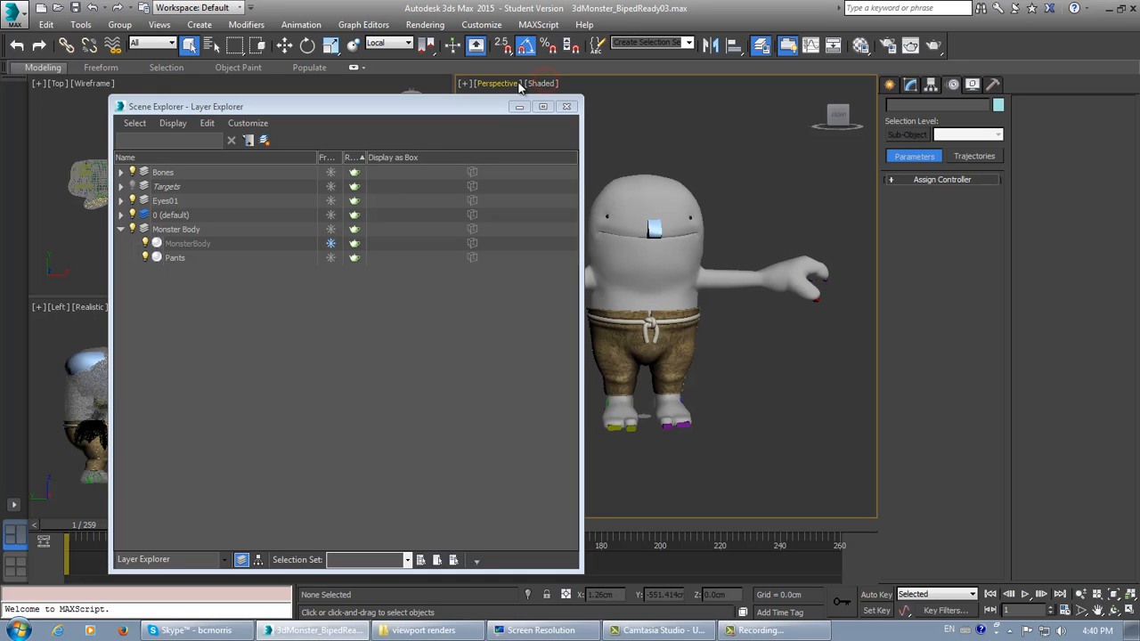
{"action": "left_click", "coordinate": [550, 84]}
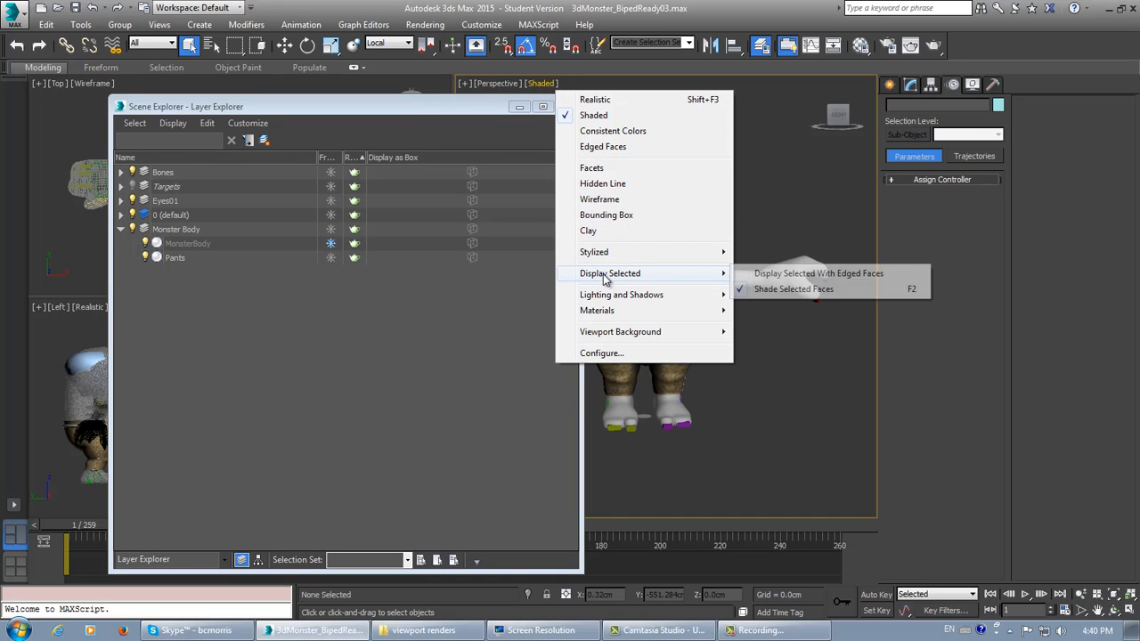
{"action": "mouse_move", "coordinate": [605, 304]}
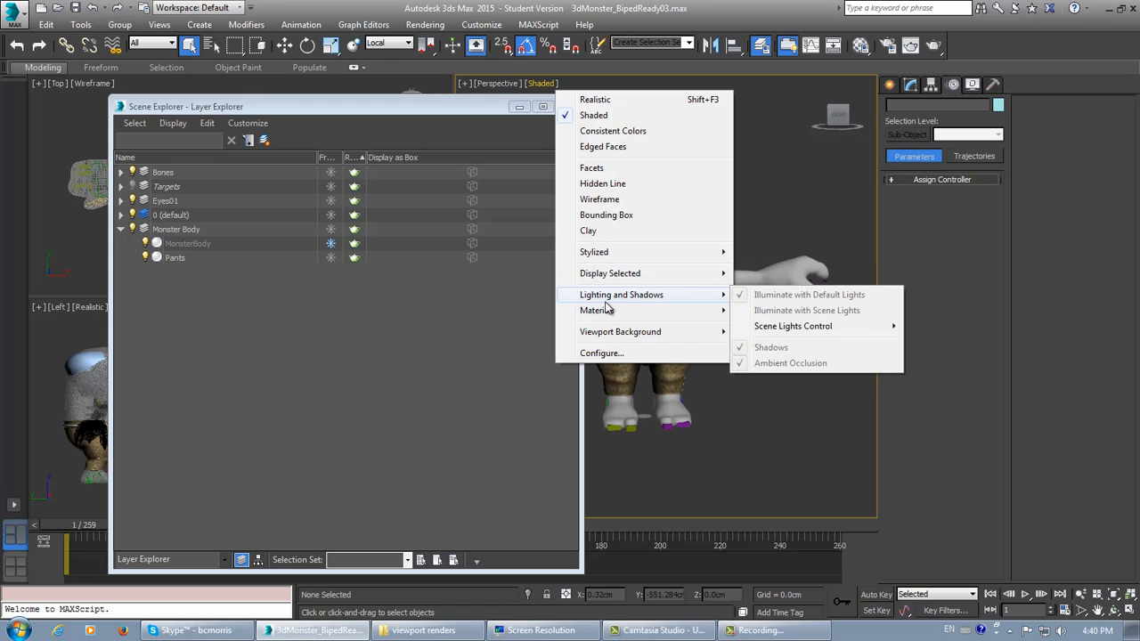
{"action": "mouse_move", "coordinate": [606, 254]}
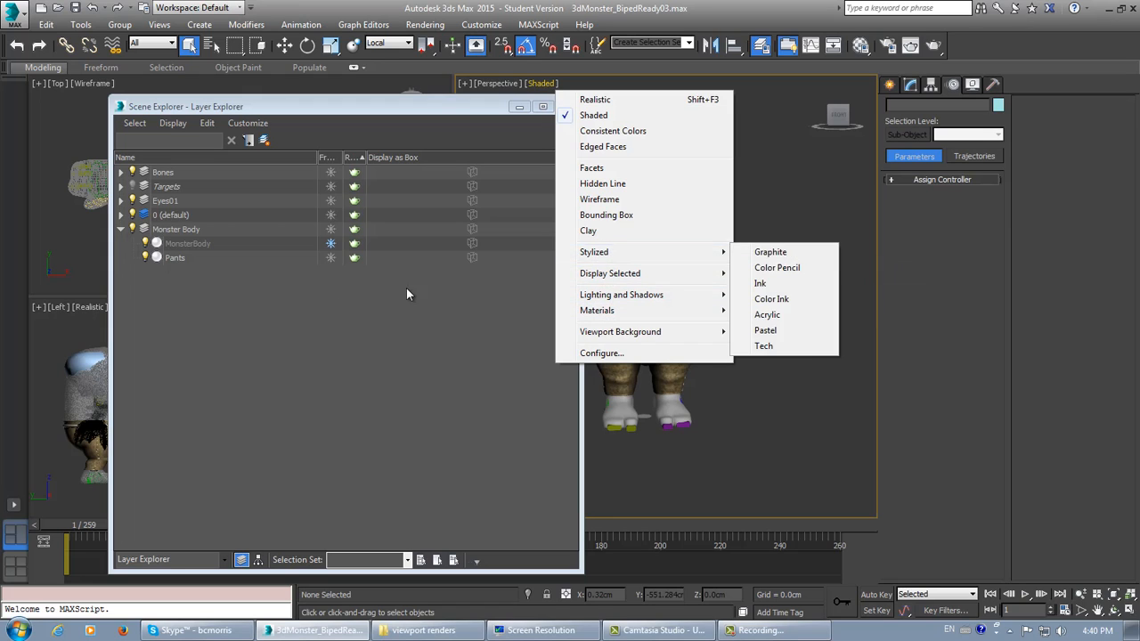
{"action": "left_click", "coordinate": [255, 326]}
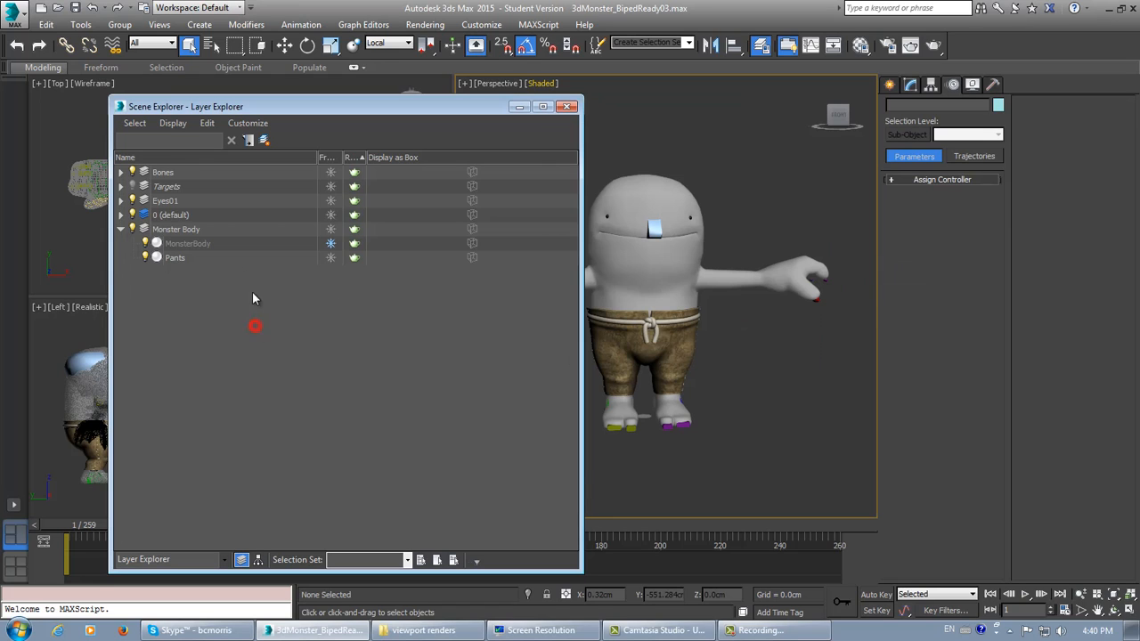
- Unfreeze the MonsterBody mesh, select it and check its display settings in Object Properties
{"action": "left_click", "coordinate": [330, 243]}
{"action": "left_click", "coordinate": [654, 270]}
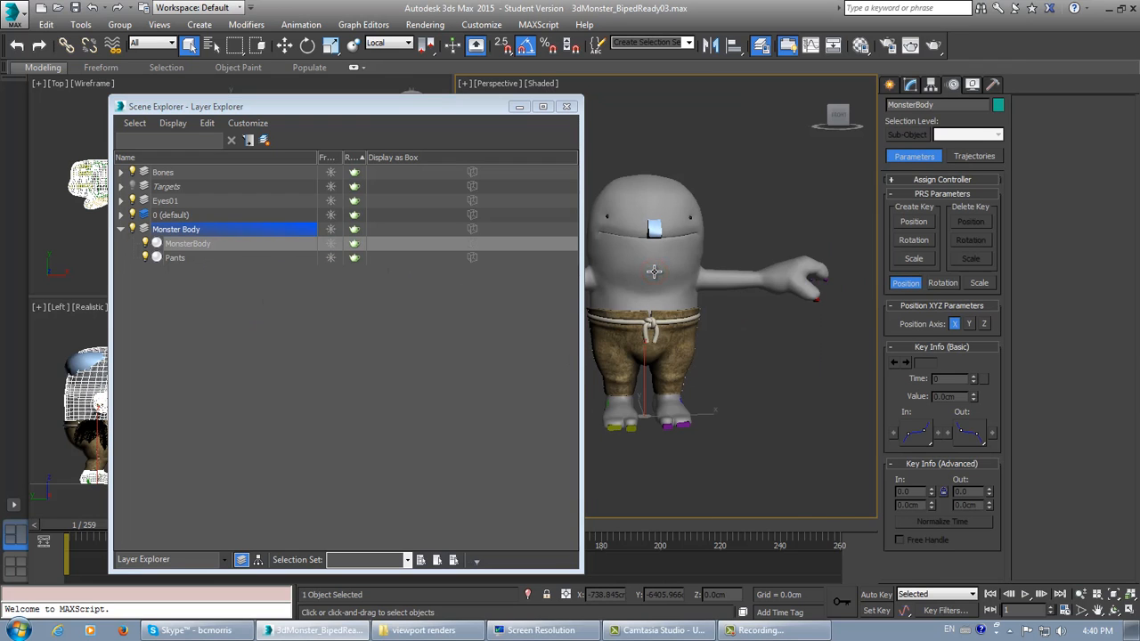
{"action": "scroll", "coordinate": [653, 271], "scroll_direction": "up", "scroll_amount": 5}
{"action": "scroll", "coordinate": [654, 271], "scroll_direction": "down", "scroll_amount": 3}
{"action": "right_click", "coordinate": [654, 270]}
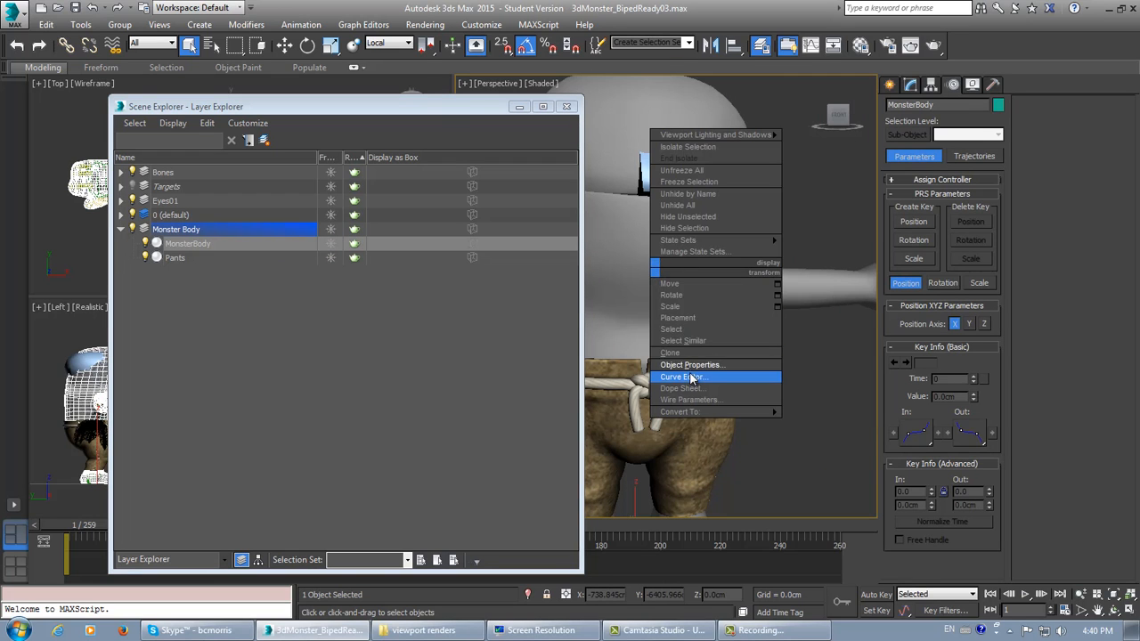
{"action": "left_click", "coordinate": [692, 365]}
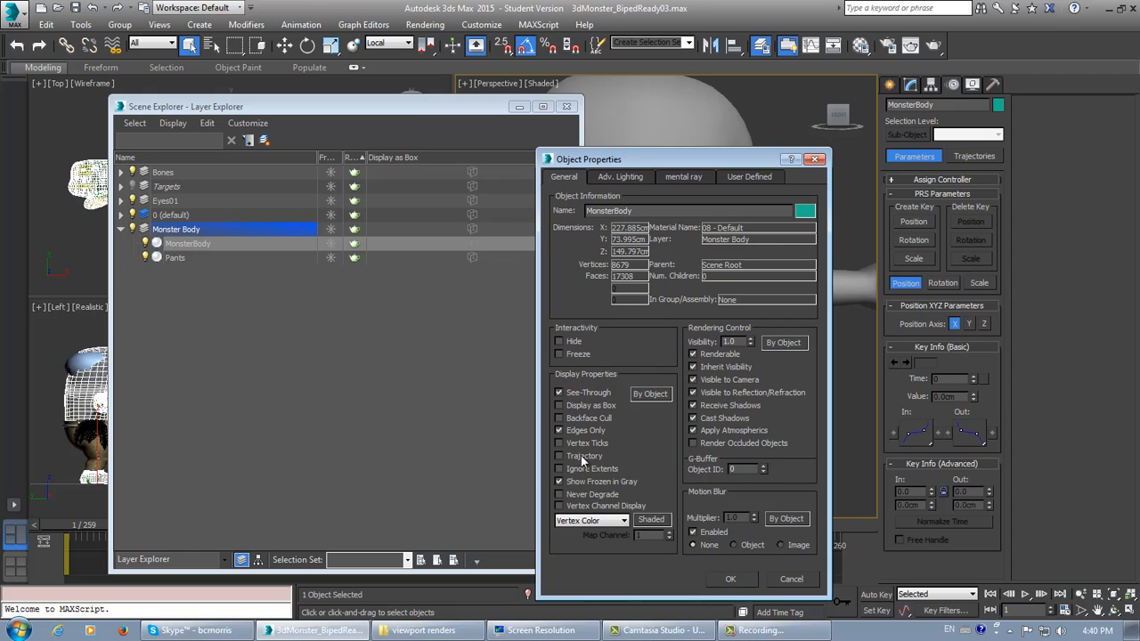
{"action": "left_click", "coordinate": [730, 579]}
- Switch the Perspective viewport's visual style to Realistic and back to Shaded
{"action": "left_click", "coordinate": [542, 83]}
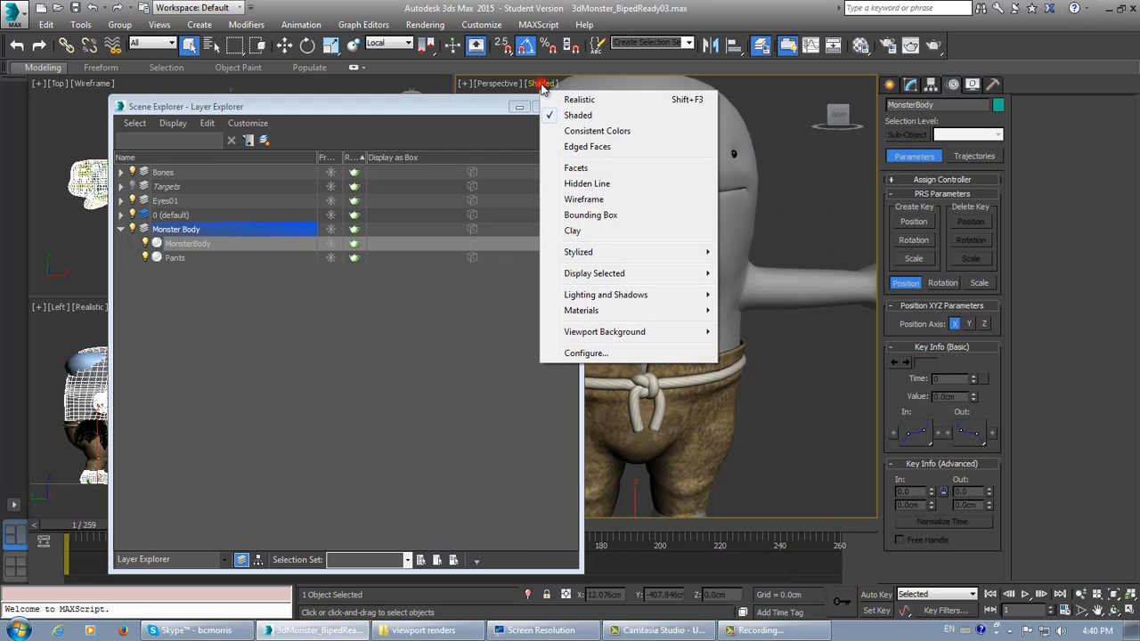
{"action": "left_click", "coordinate": [553, 97]}
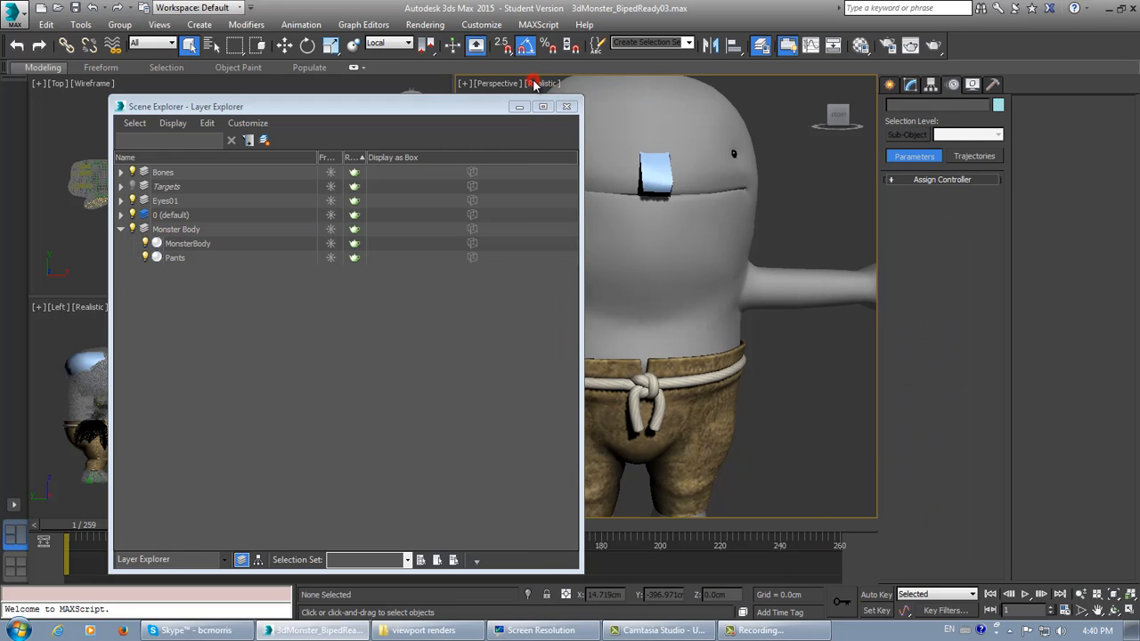
{"action": "left_click", "coordinate": [550, 82]}
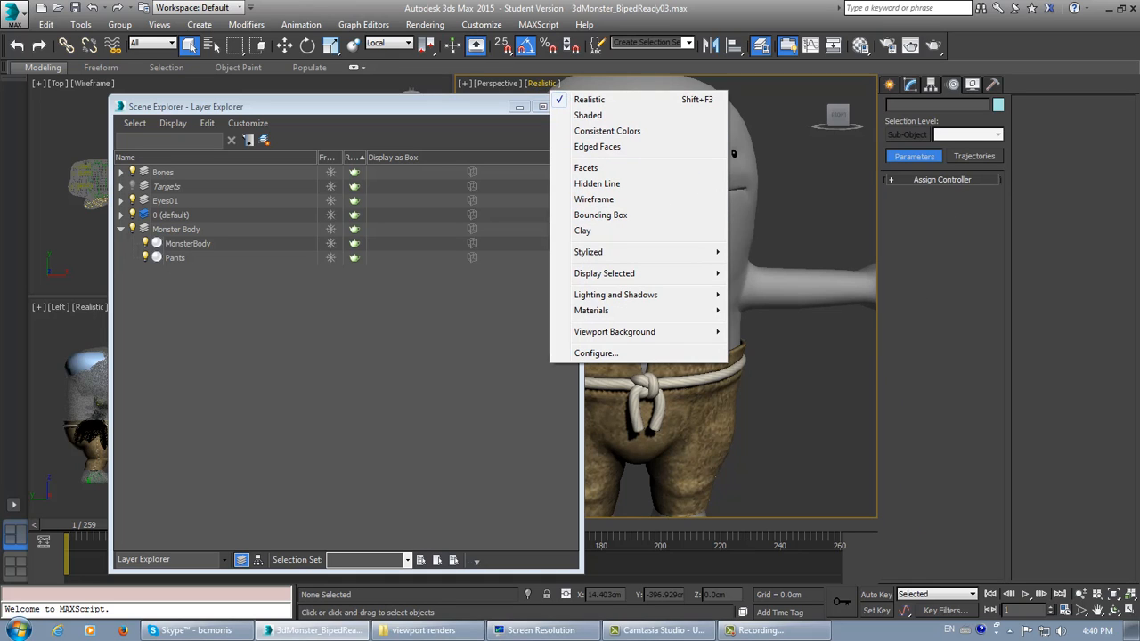
{"action": "left_click", "coordinate": [588, 115]}
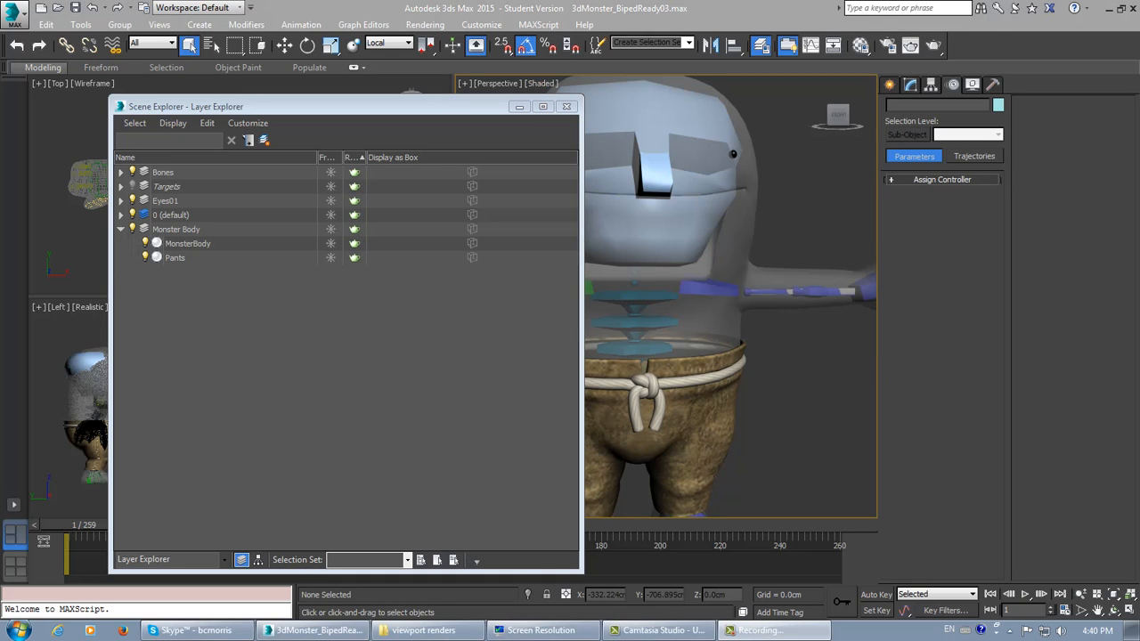
- Review the Perspective viewport's visual style settings in Viewport Configuration
{"action": "left_click", "coordinate": [497, 83]}
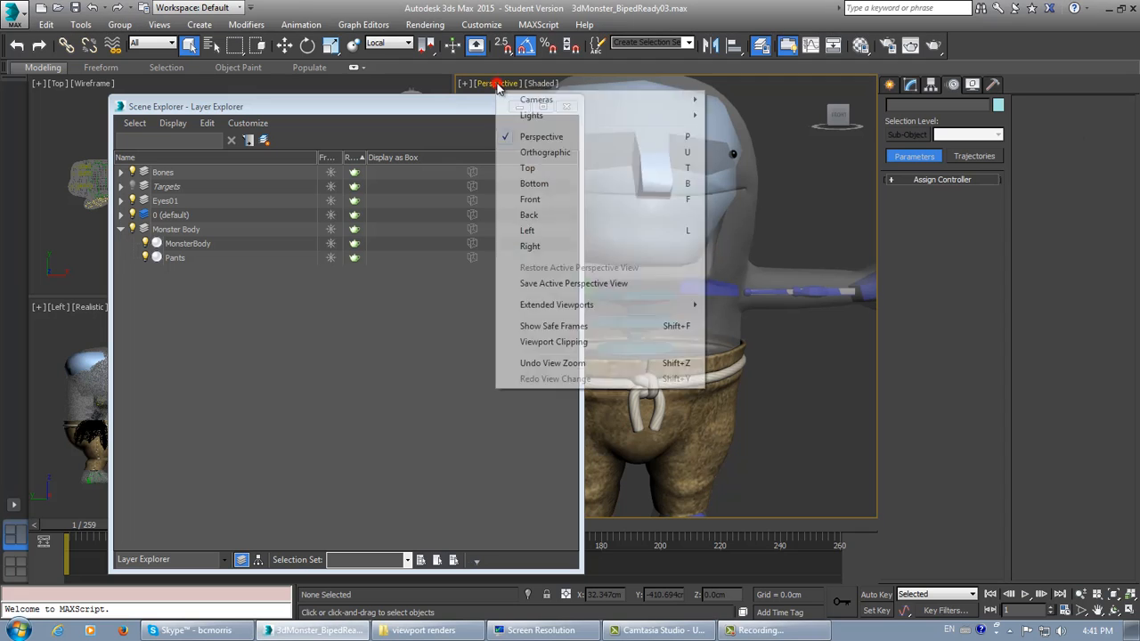
{"action": "left_click_drag", "start_coordinate": [459, 104], "coordinate": [374, 133]}
{"action": "left_click", "coordinate": [481, 83]}
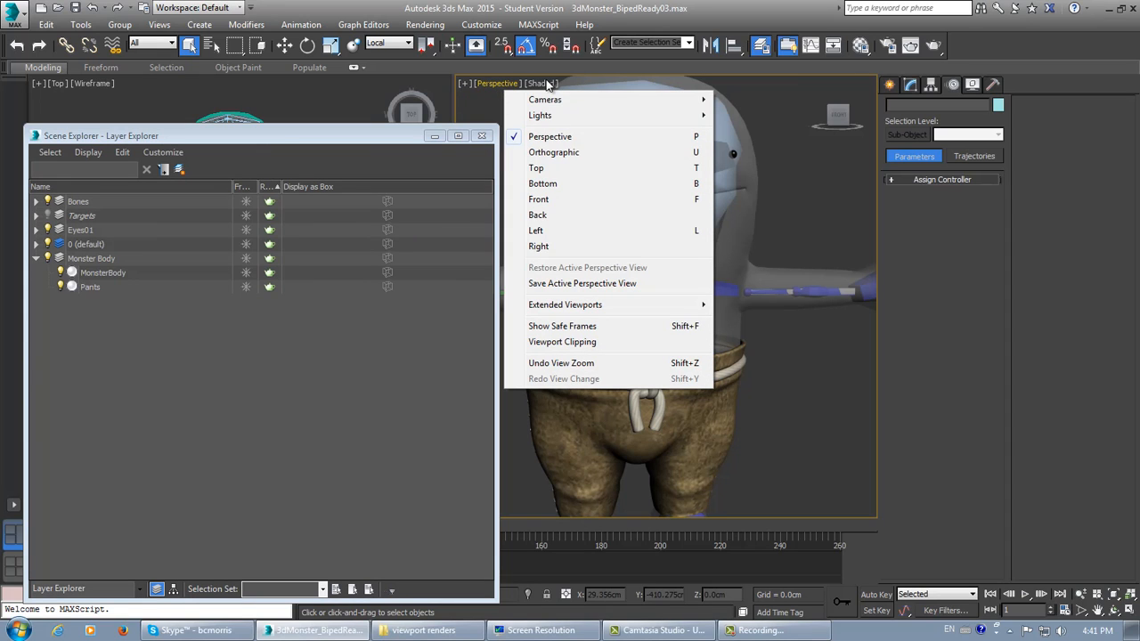
{"action": "left_click", "coordinate": [544, 84]}
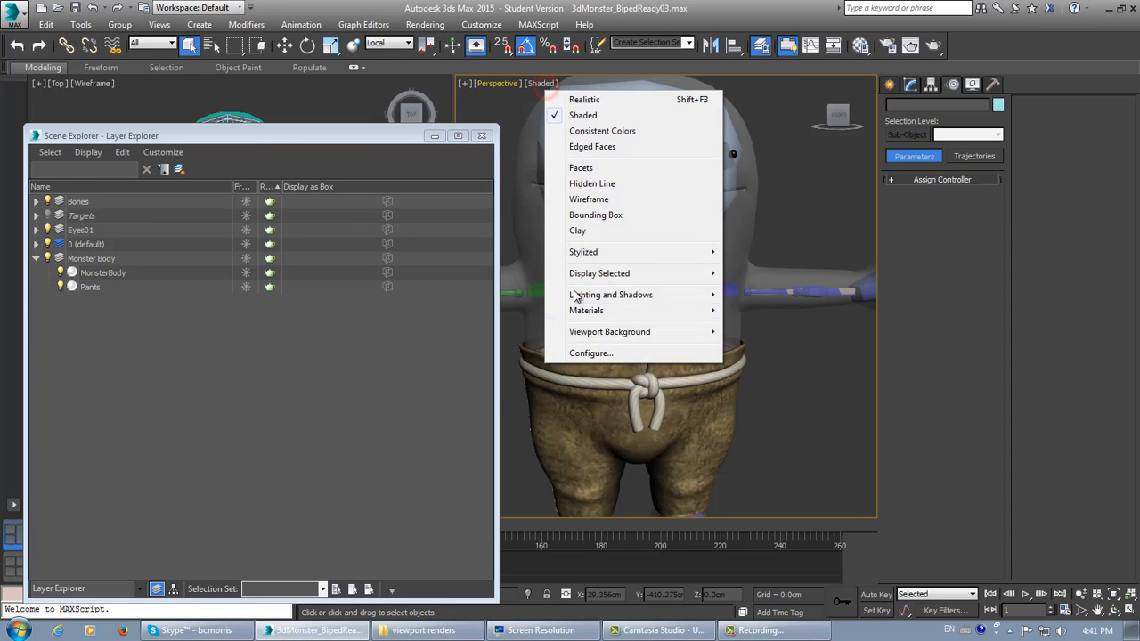
{"action": "left_click", "coordinate": [581, 353]}
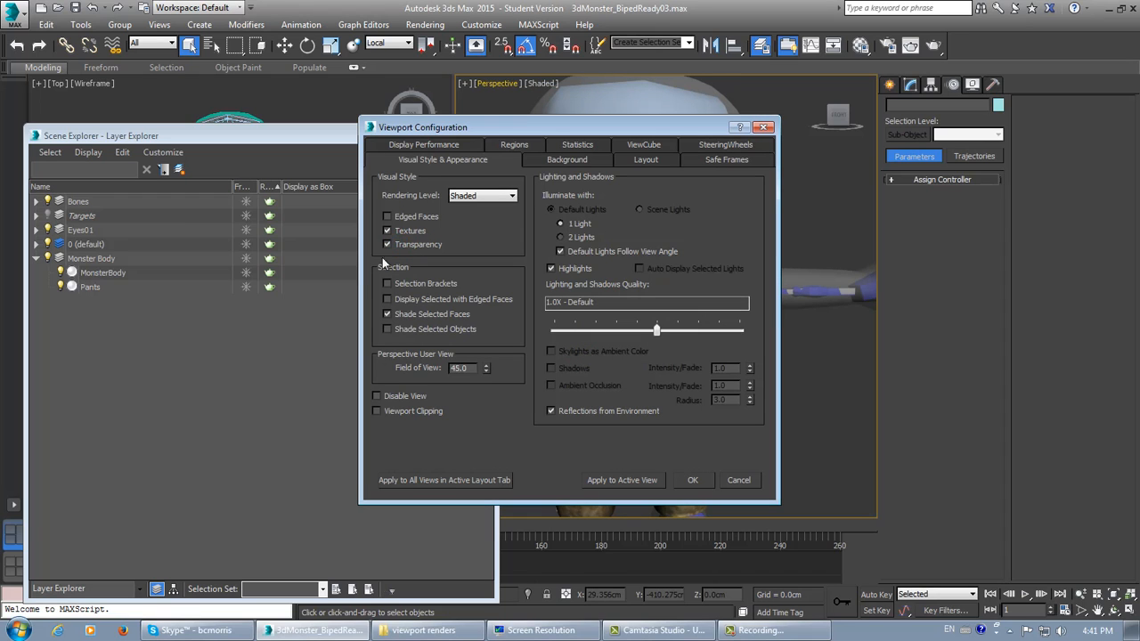
{"action": "left_click", "coordinate": [703, 480]}
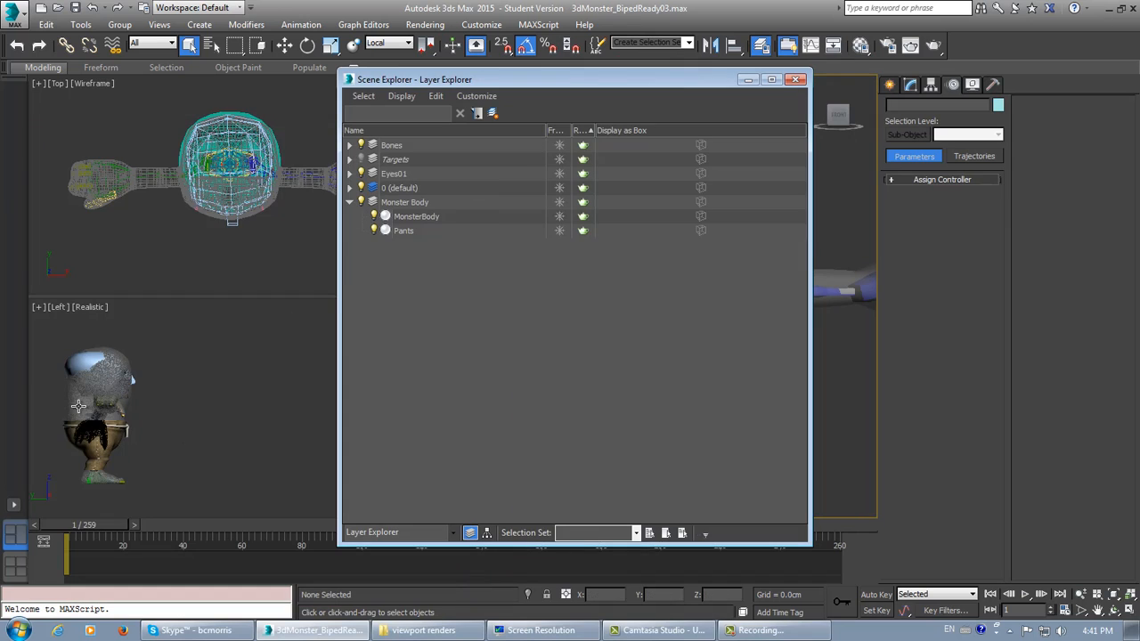
- Set the Left viewport's visual style to Shaded
{"action": "scroll", "coordinate": [111, 347], "scroll_direction": "up", "scroll_amount": 5}
{"action": "left_click", "coordinate": [90, 306]}
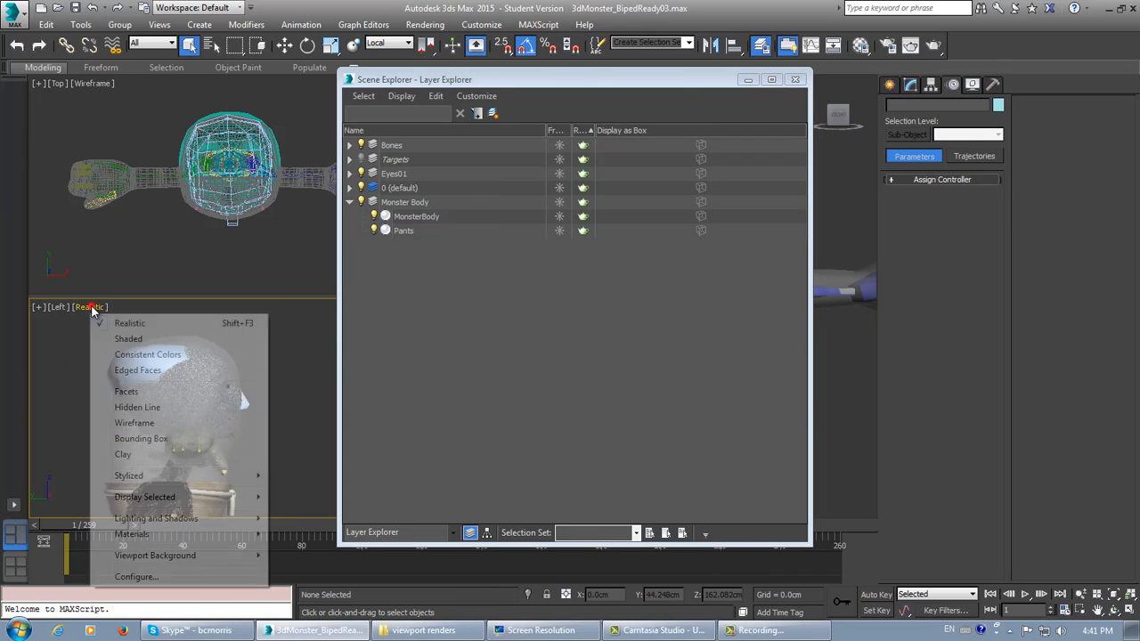
{"action": "left_click", "coordinate": [116, 343]}
{"action": "mouse_move", "coordinate": [266, 385]}
{"action": "middle_mouse_down"}
{"action": "mouse_move", "coordinate": [250, 348]}
{"action": "mouse_move", "coordinate": [235, 345]}
{"action": "middle_mouse_up"}
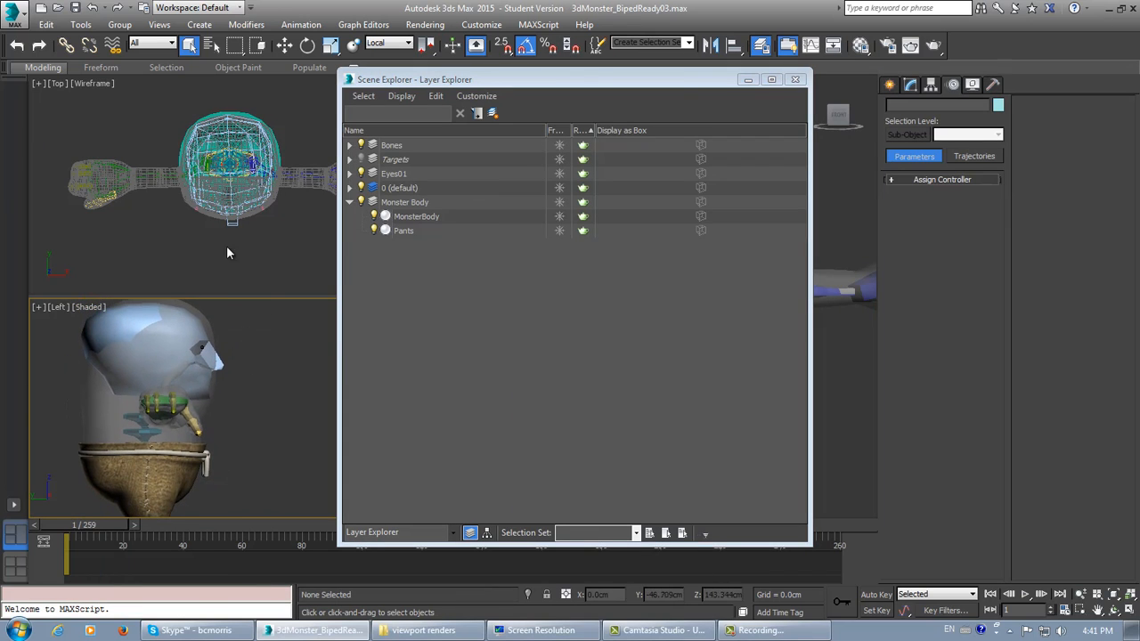
{"action": "middle_click_drag", "start_coordinate": [251, 163], "coordinate": [207, 173]}
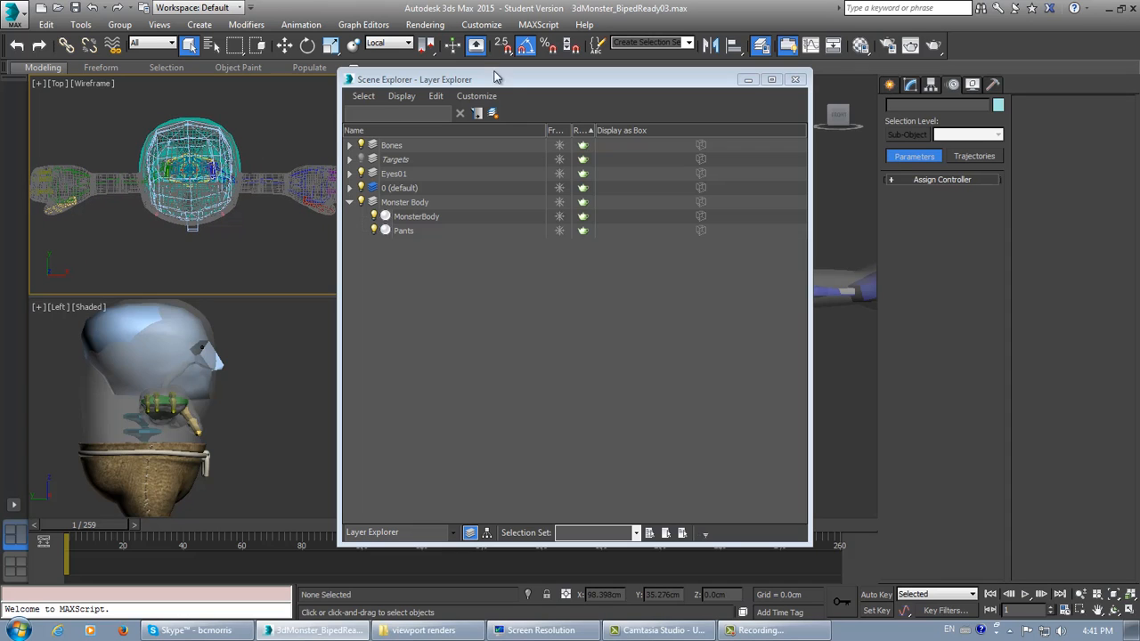
- Enable See-Through for the Pants mesh, freeze both Pants and MonsterBody, and close the Layer Explorer
{"action": "left_click_drag", "start_coordinate": [510, 77], "coordinate": [207, 47]}
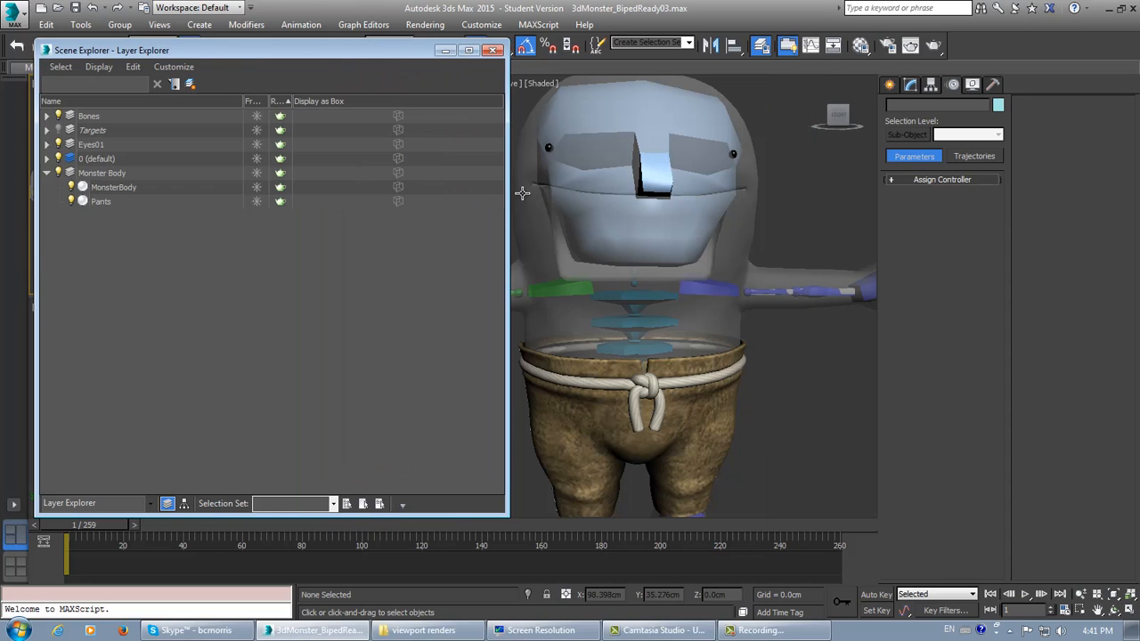
{"action": "left_click", "coordinate": [86, 203]}
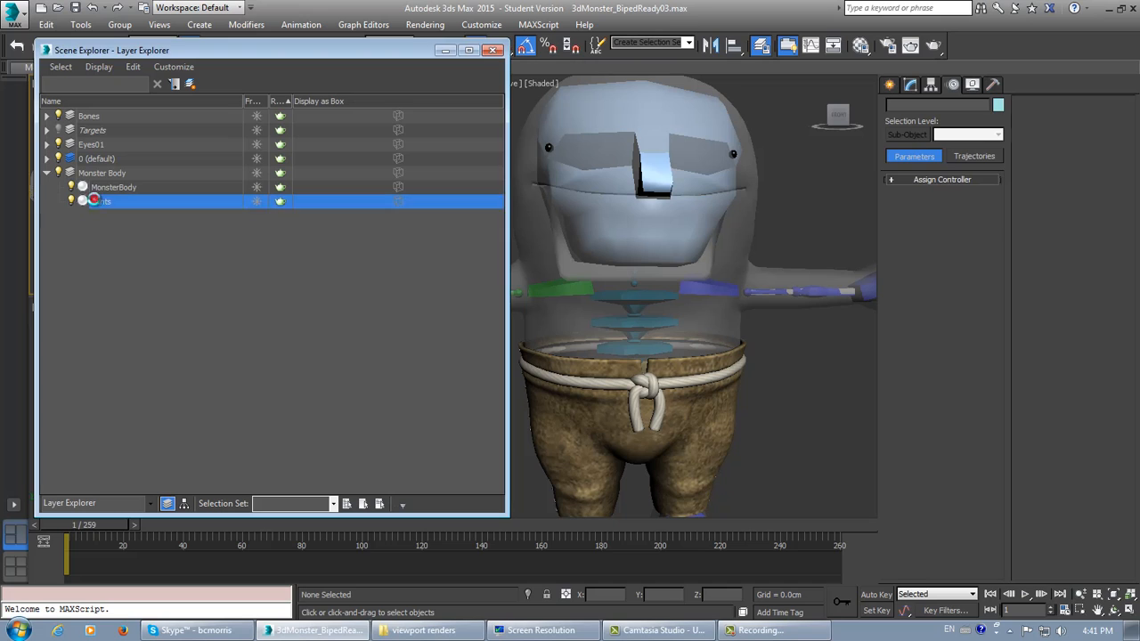
{"action": "right_click", "coordinate": [189, 205]}
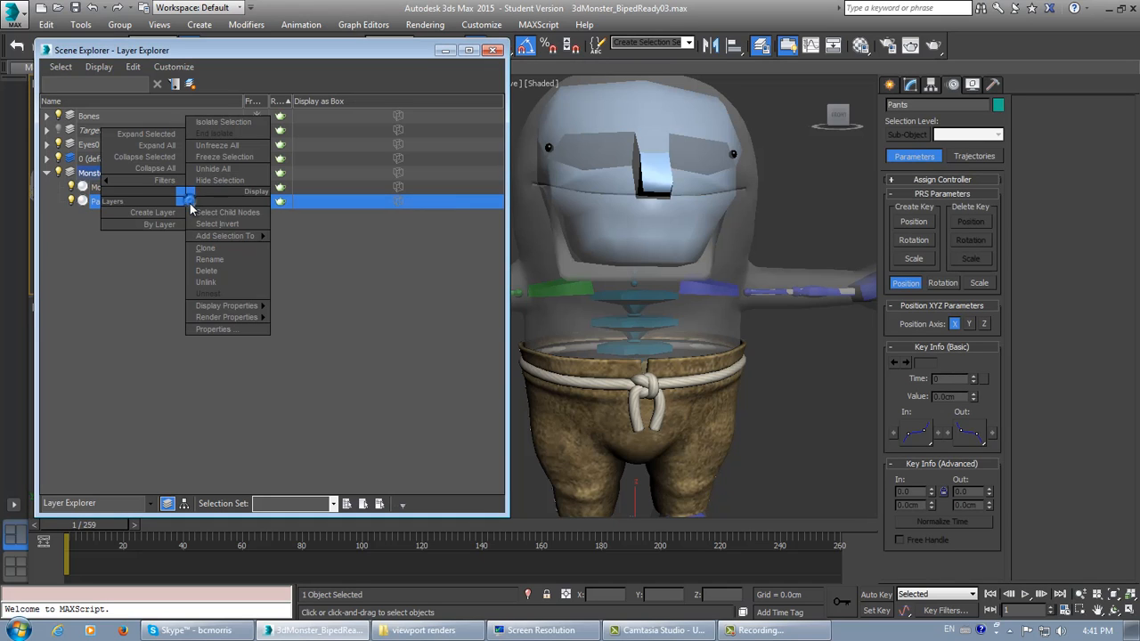
{"action": "left_click", "coordinate": [210, 329]}
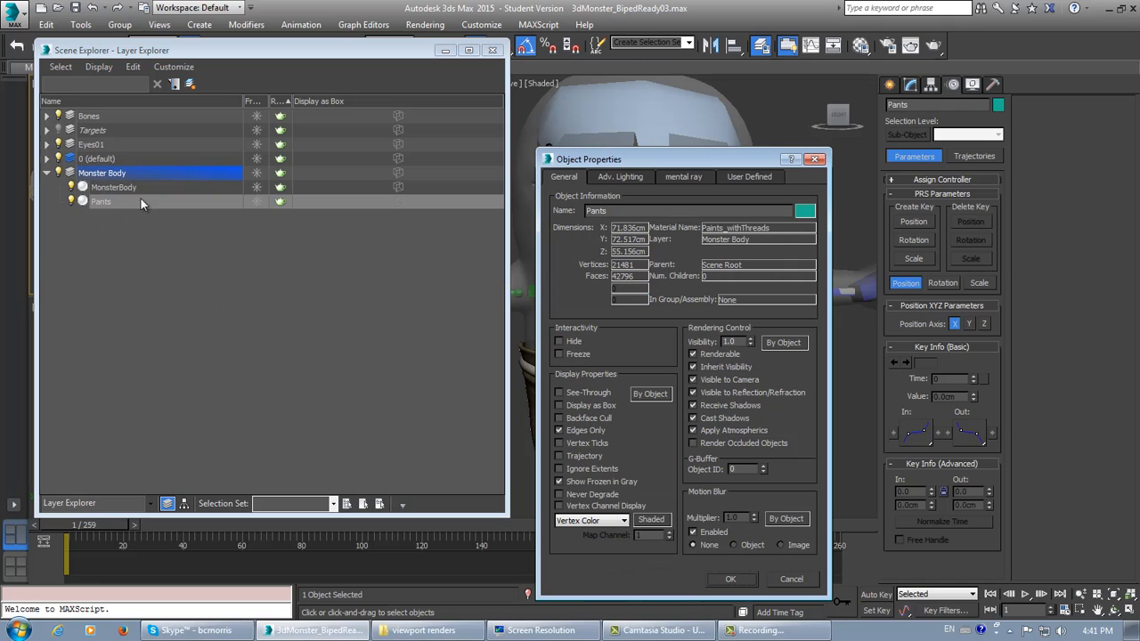
{"action": "left_click", "coordinate": [589, 393]}
{"action": "left_click", "coordinate": [736, 578]}
{"action": "left_click", "coordinate": [256, 187]}
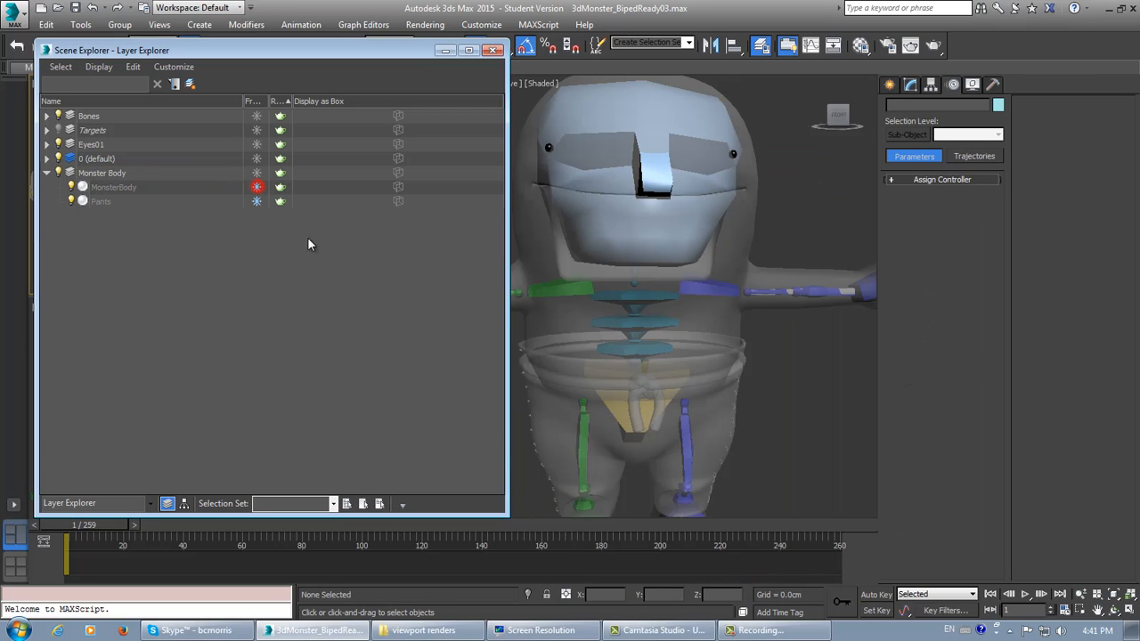
{"action": "left_click", "coordinate": [492, 50]}
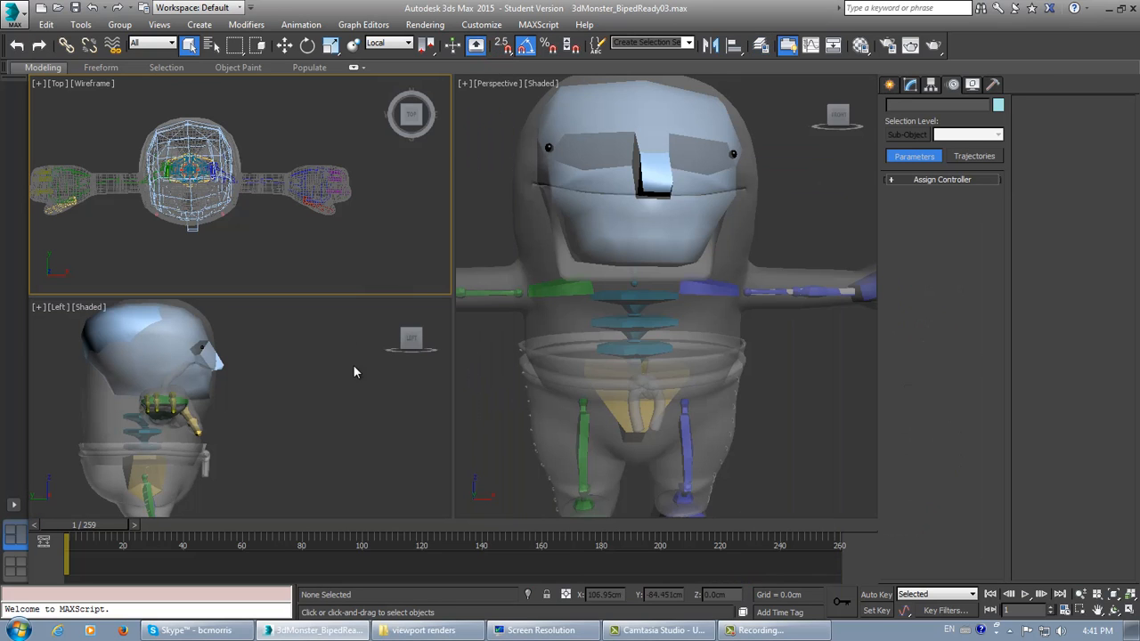
- Select the biped's head and its left foot in turn, and restrict the selection filter to Bone
{"action": "scroll", "coordinate": [662, 383], "scroll_direction": "down", "scroll_amount": 3}
{"action": "scroll", "coordinate": [645, 322], "scroll_direction": "down", "scroll_amount": 3}
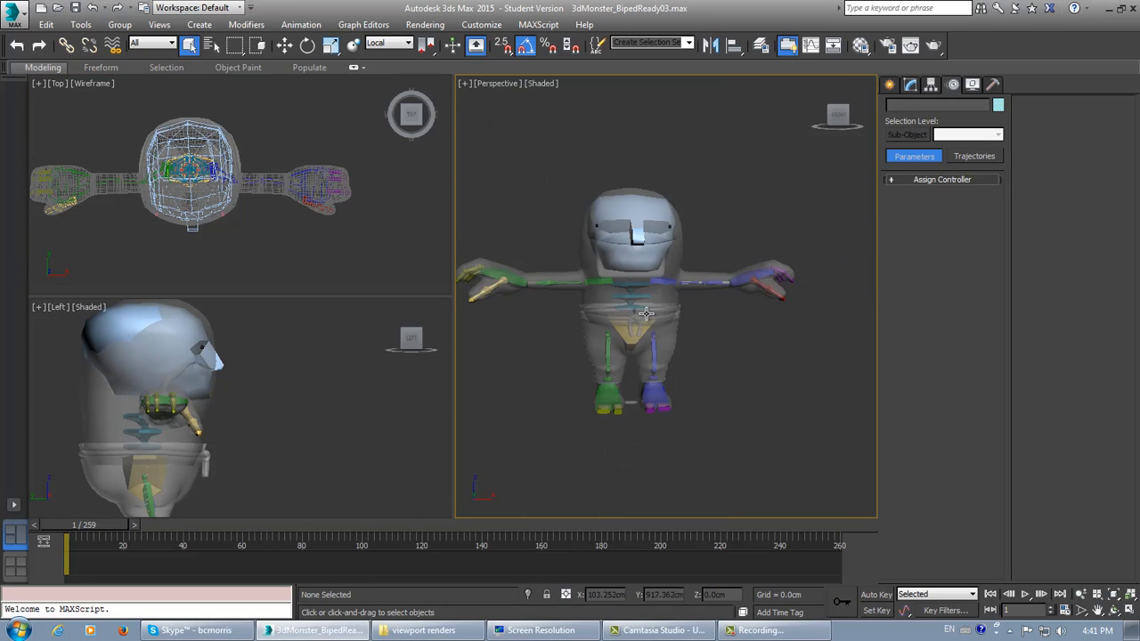
{"action": "middle_click_drag", "start_coordinate": [635, 325], "coordinate": [658, 314]}
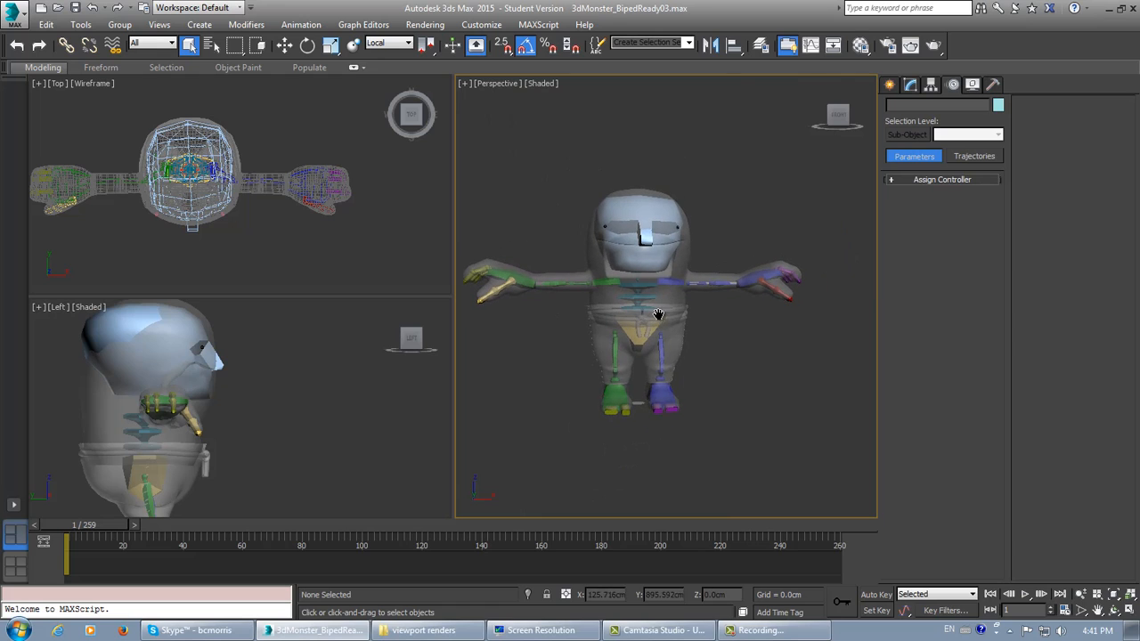
{"action": "left_click", "coordinate": [623, 214]}
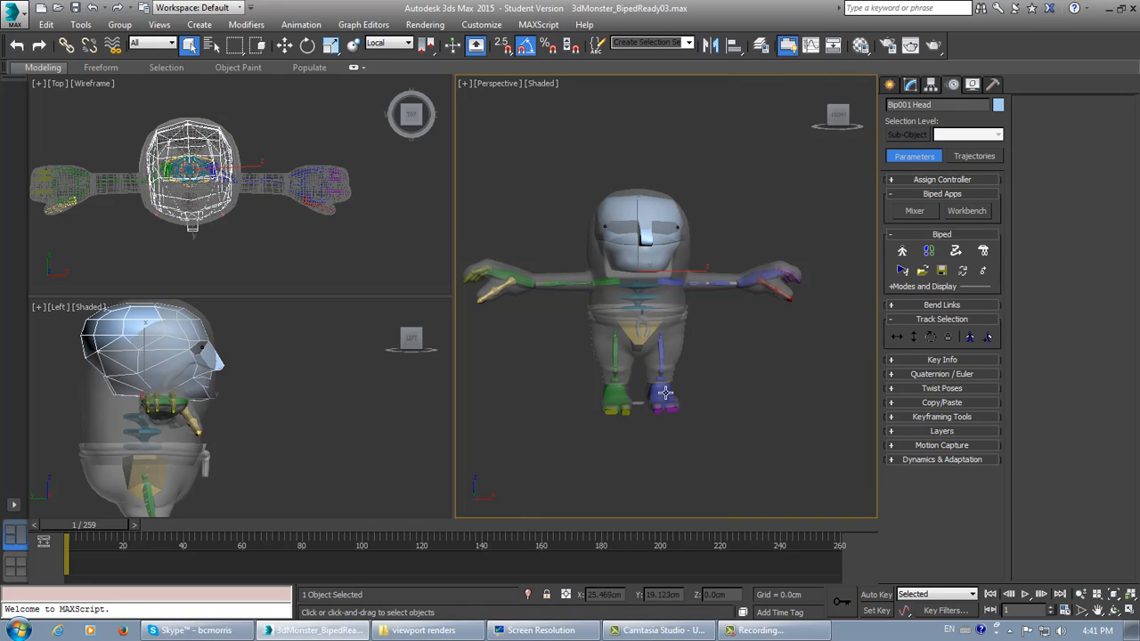
{"action": "left_click", "coordinate": [663, 394]}
{"action": "left_click", "coordinate": [173, 43]}
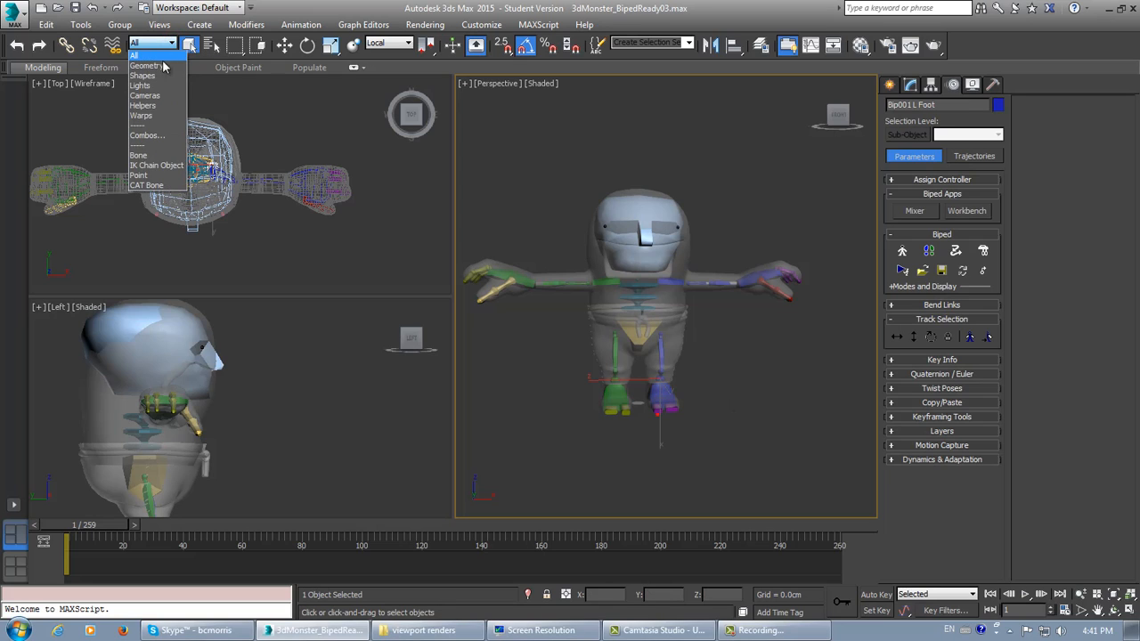
{"action": "left_click", "coordinate": [139, 155]}
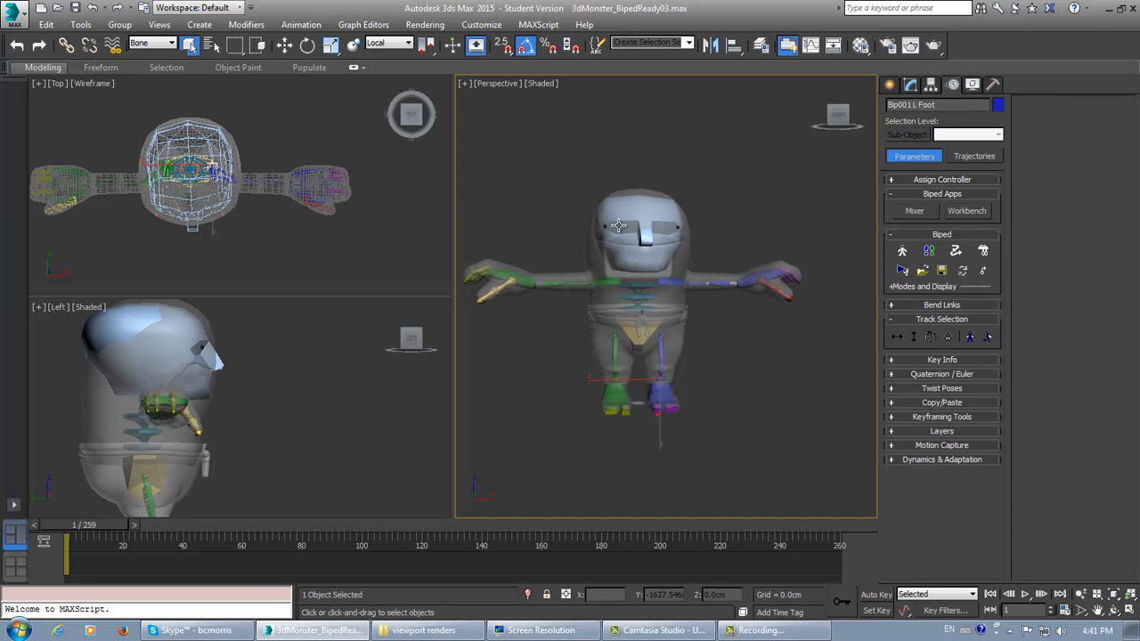
- Fit the whole monster in all three viewports and turn on Footstep Mode for the biped
{"action": "scroll", "coordinate": [222, 410], "scroll_direction": "down", "scroll_amount": 5}
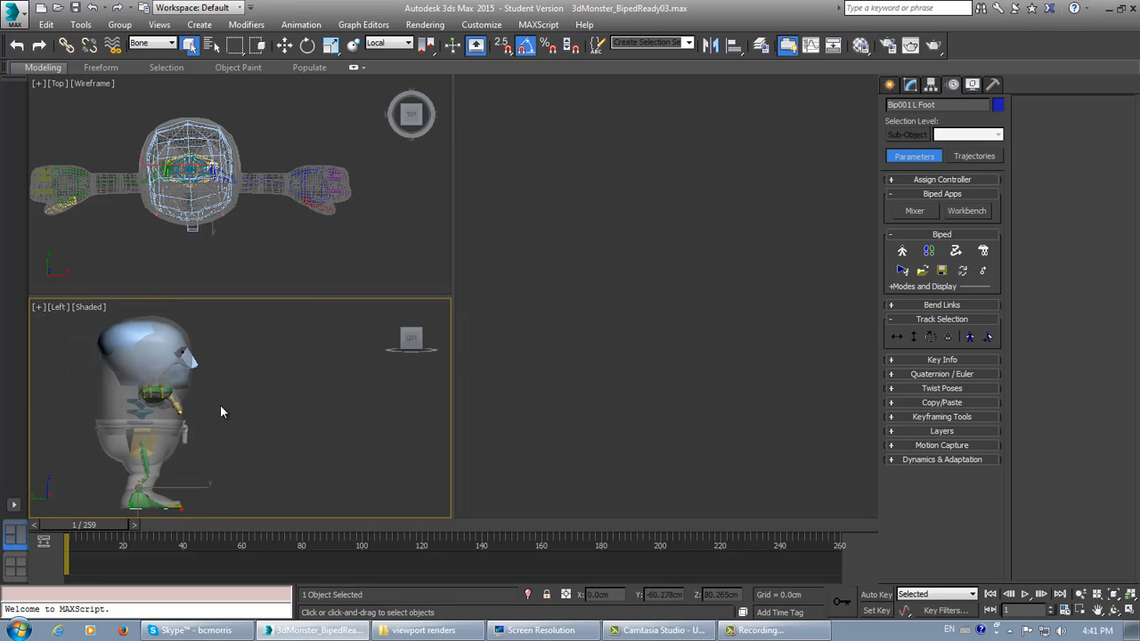
{"action": "scroll", "coordinate": [270, 174], "scroll_direction": "down", "scroll_amount": 3}
{"action": "middle_click_drag", "start_coordinate": [270, 181], "coordinate": [229, 161]}
{"action": "middle_click_drag", "start_coordinate": [620, 298], "coordinate": [611, 254]}
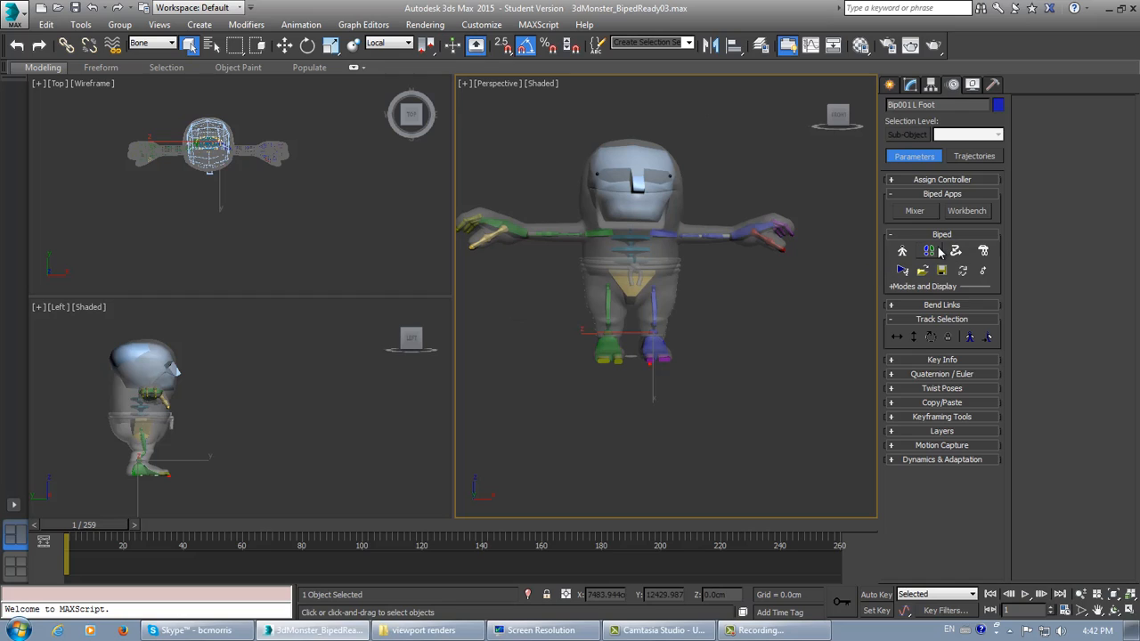
{"action": "left_click", "coordinate": [929, 252]}
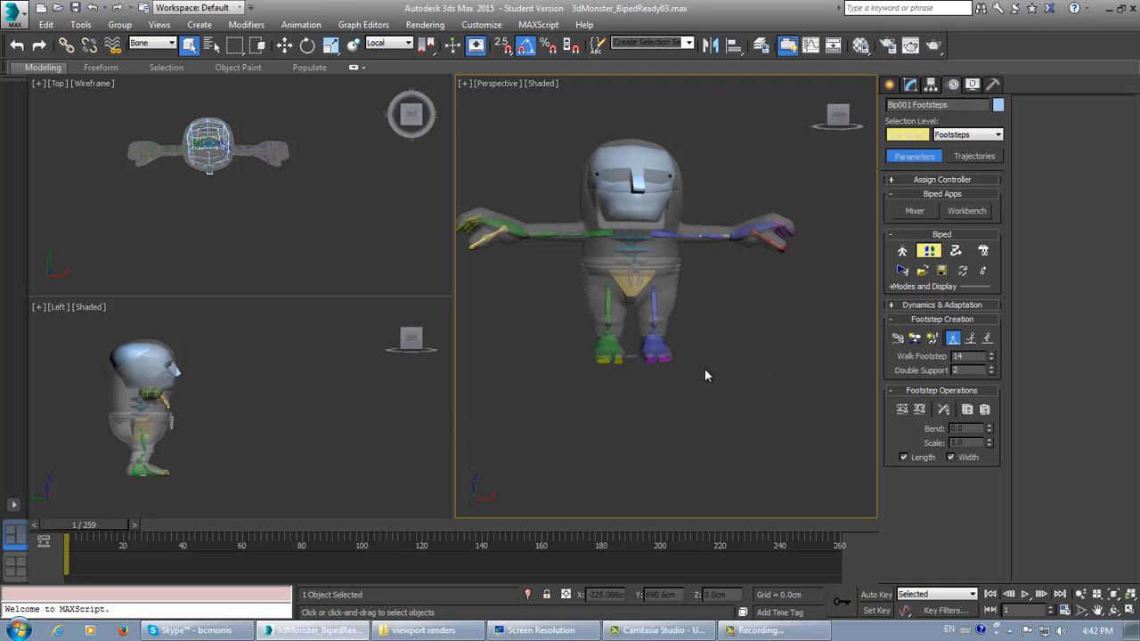
- Create 12 walk footsteps for the biped, starting with the left foot at the current frame with auto timing
{"action": "left_click", "coordinate": [932, 338]}
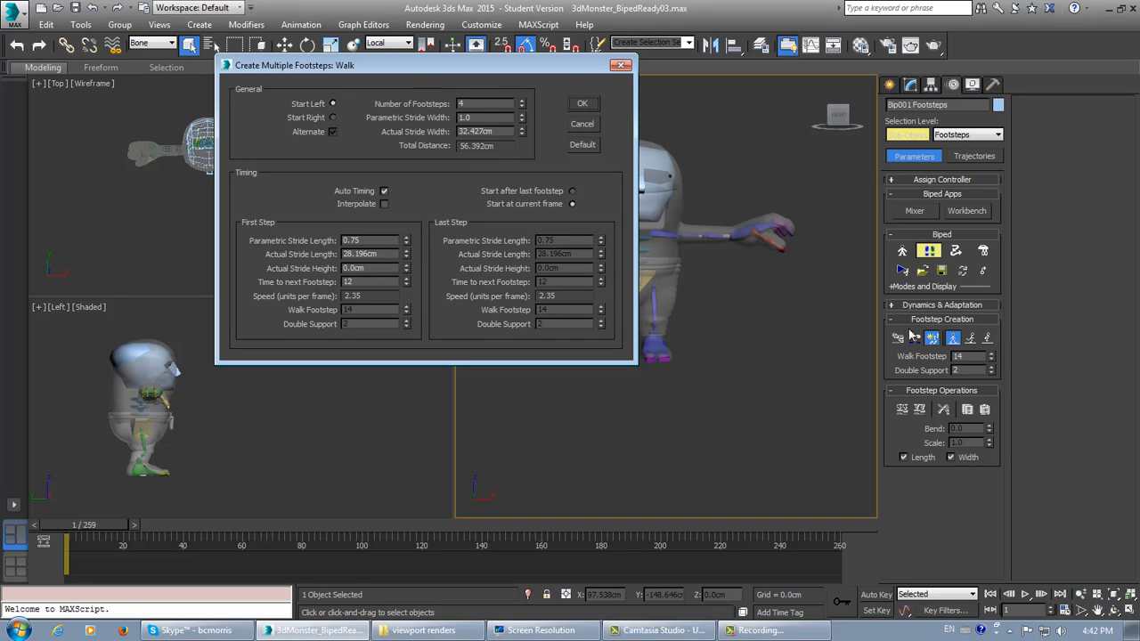
{"action": "left_click_drag", "start_coordinate": [399, 75], "coordinate": [383, 150]}
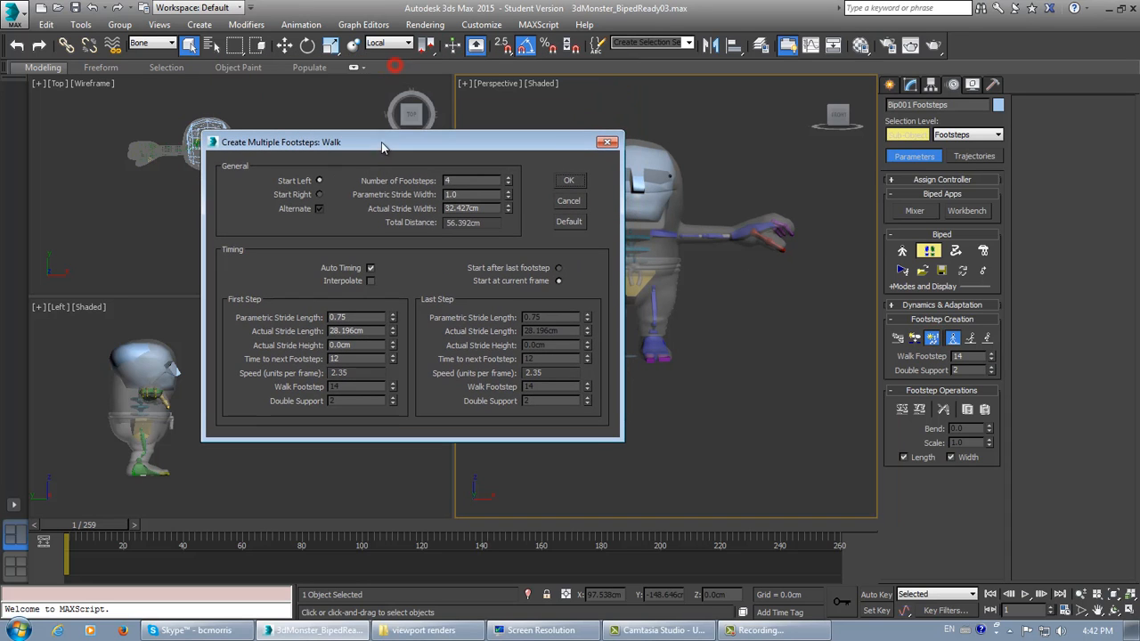
{"action": "double_click", "coordinate": [456, 181]}
{"action": "left_click", "coordinate": [566, 182]}
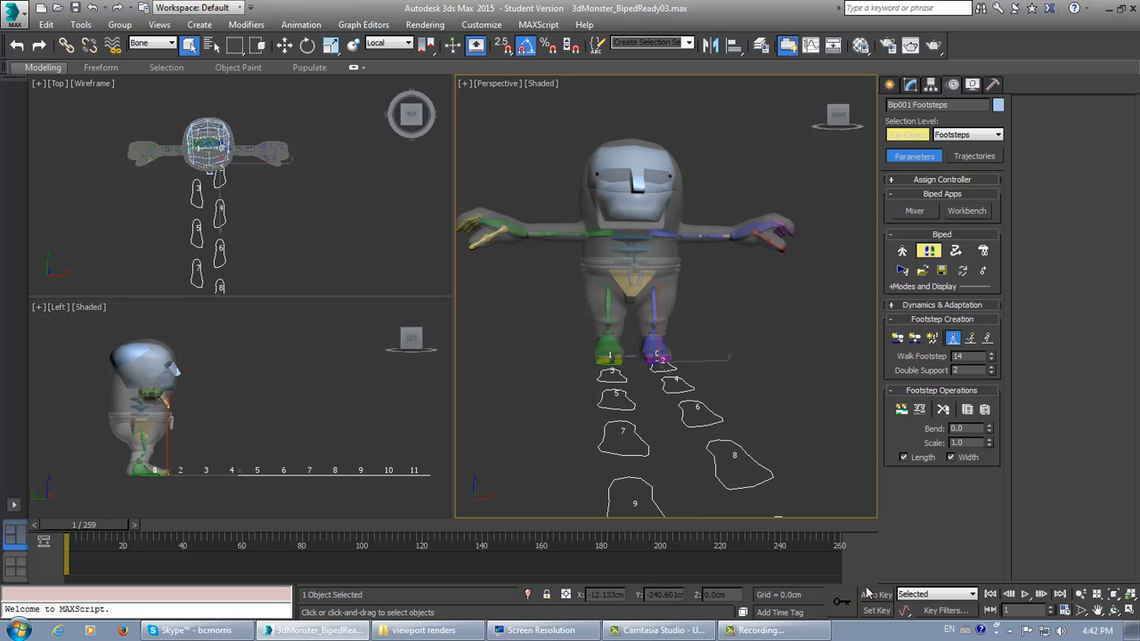
- Check the frame rate in Time Configuration and examine the footstep path in the Perspective viewport
{"action": "left_click", "coordinate": [1066, 611]}
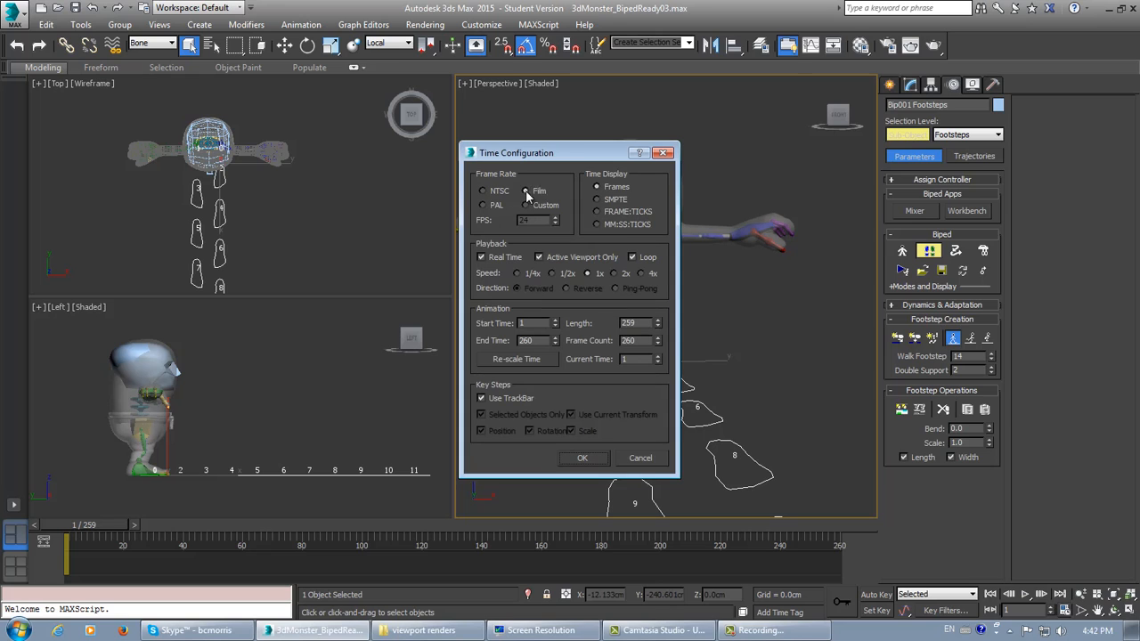
{"action": "left_click", "coordinate": [666, 157]}
{"action": "middle_click_drag", "start_coordinate": [541, 393], "coordinate": [520, 354]}
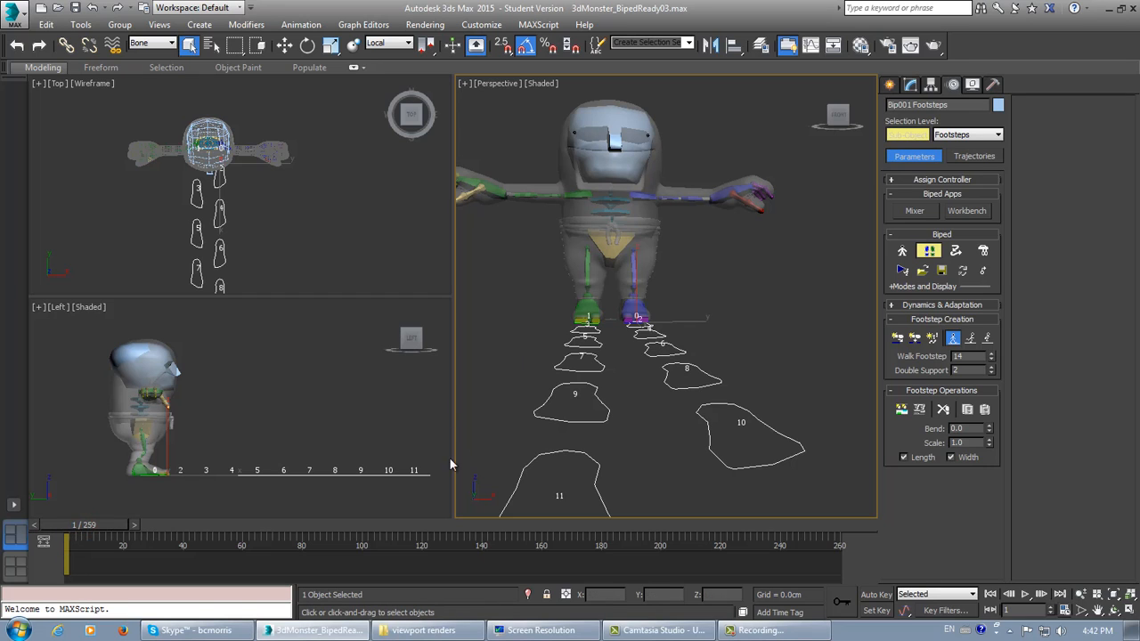
{"action": "middle_click_drag", "start_coordinate": [561, 344], "coordinate": [603, 354], "text": "alt"}
{"action": "scroll", "coordinate": [579, 349], "scroll_direction": "down", "scroll_amount": 4}
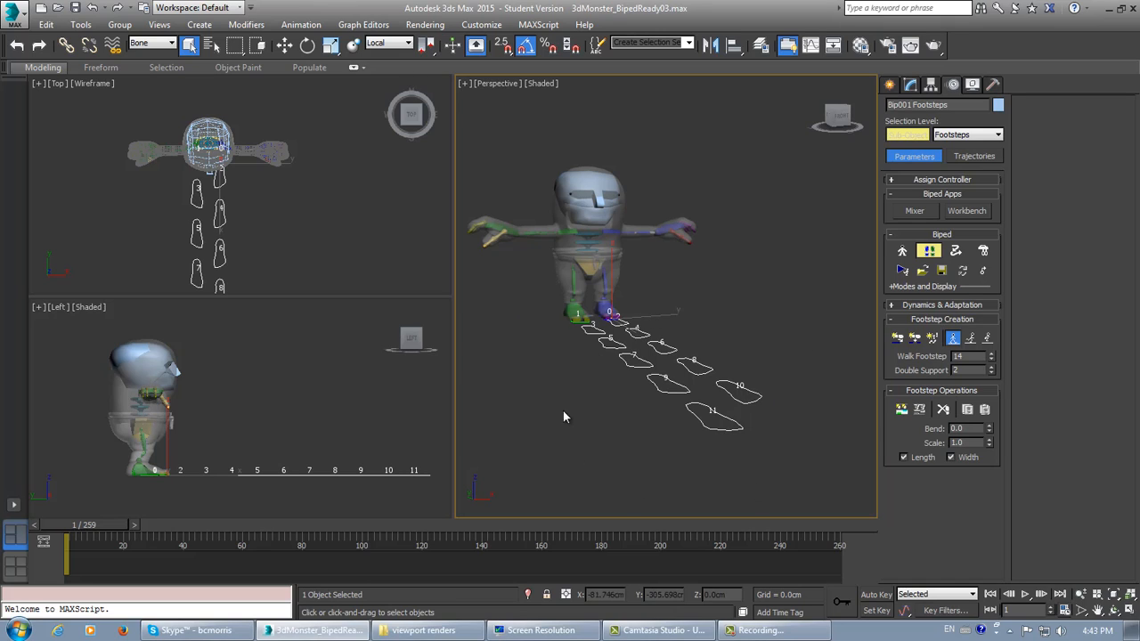
- Create keys for the biped's inactive footsteps and check the resulting pose and footstep path in the Perspective viewport
{"action": "left_click", "coordinate": [901, 409]}
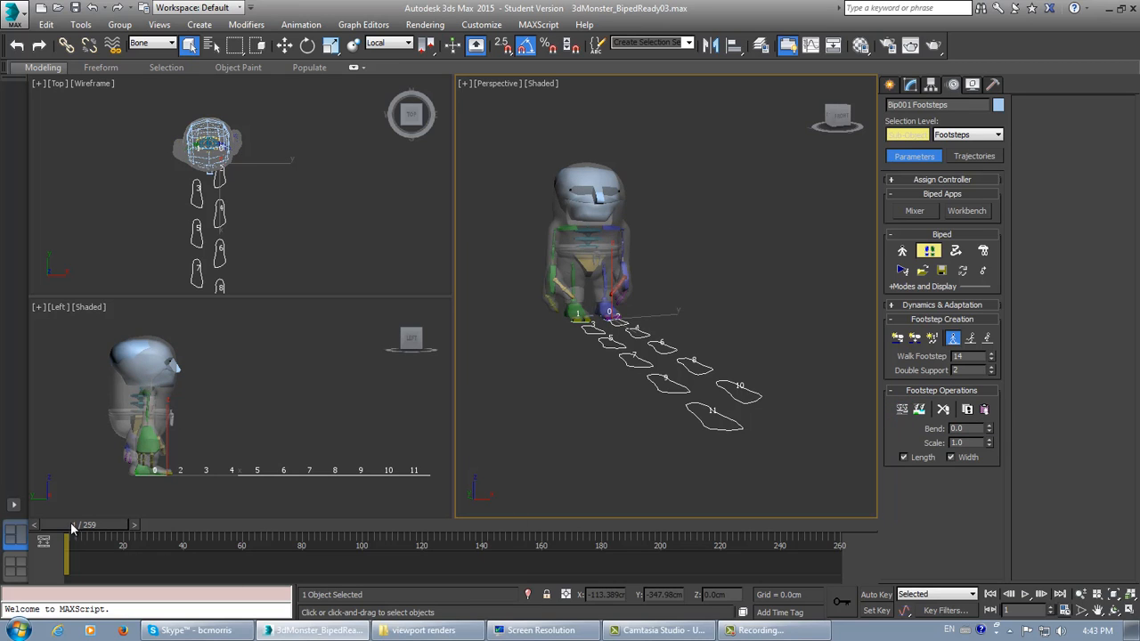
{"action": "mouse_move", "coordinate": [73, 528]}
{"action": "left_mouse_down"}
{"action": "mouse_move", "coordinate": [554, 537]}
{"action": "mouse_move", "coordinate": [67, 545]}
{"action": "left_mouse_up"}
{"action": "middle_click_drag", "start_coordinate": [603, 434], "coordinate": [606, 441]}
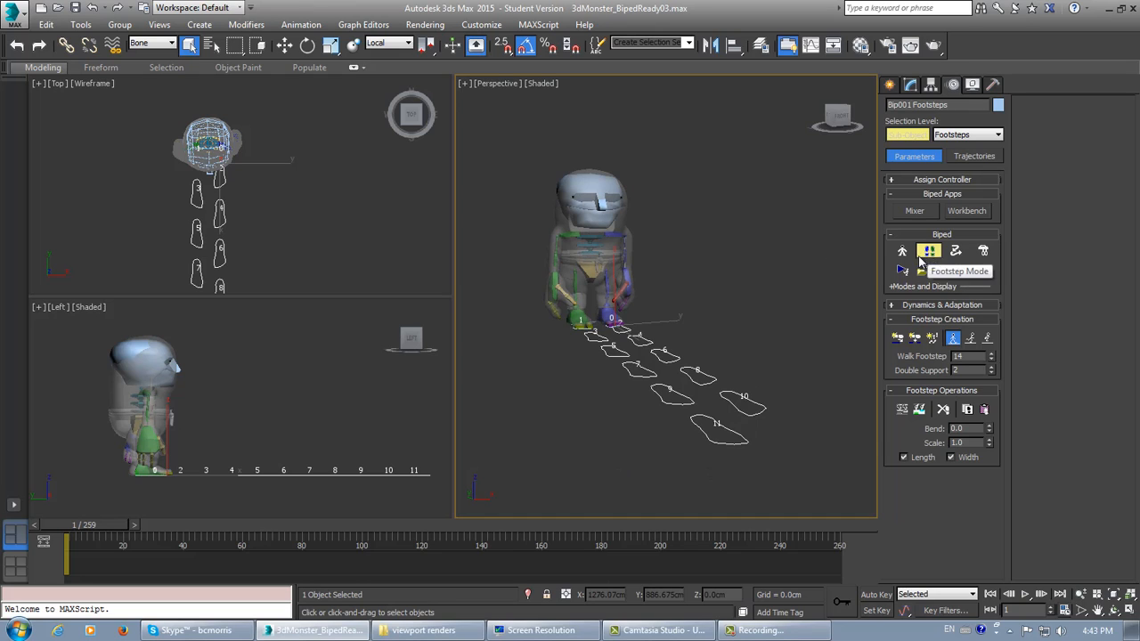
{"action": "middle_click_drag", "start_coordinate": [659, 383], "coordinate": [656, 359]}
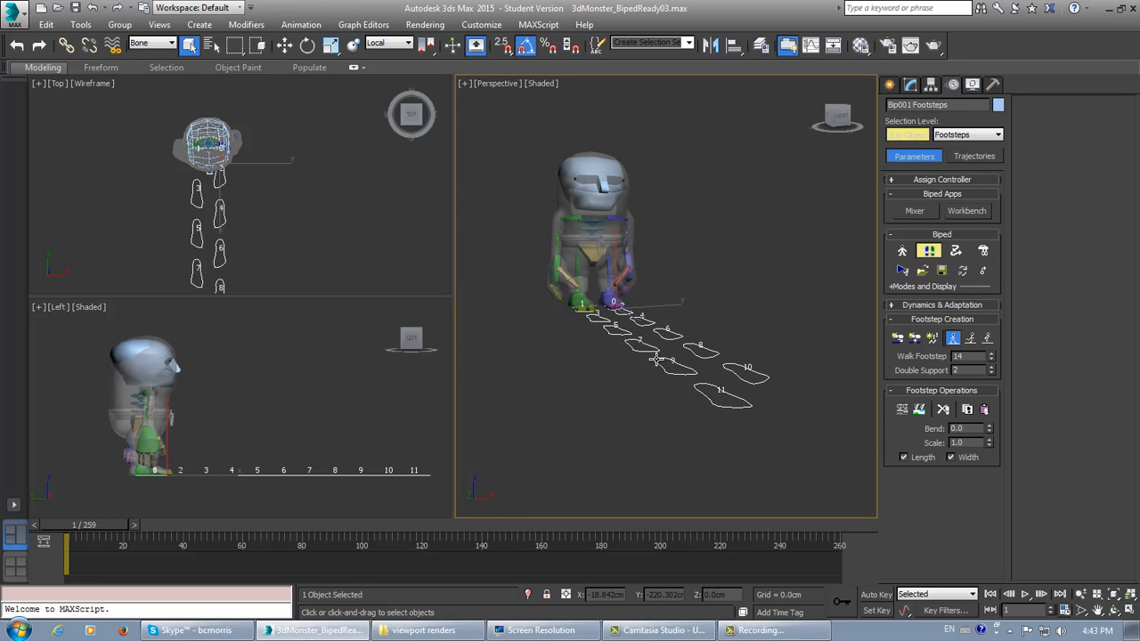
{"action": "middle_click_drag", "start_coordinate": [739, 351], "coordinate": [712, 383], "text": "alt"}
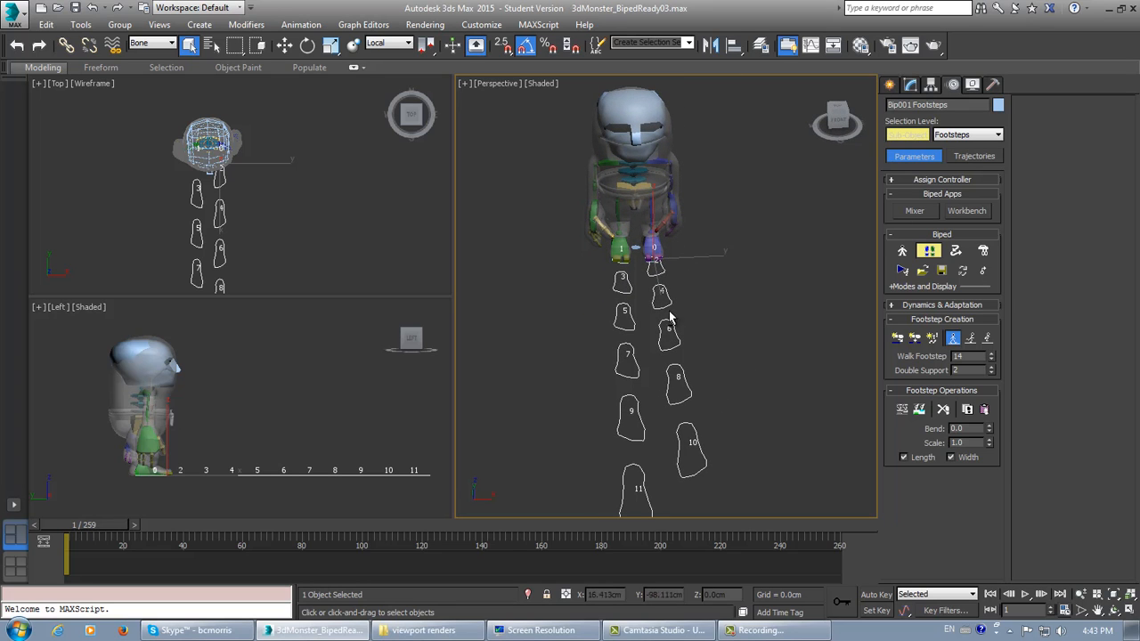
{"action": "middle_click_drag", "start_coordinate": [668, 311], "coordinate": [658, 261], "text": "alt"}
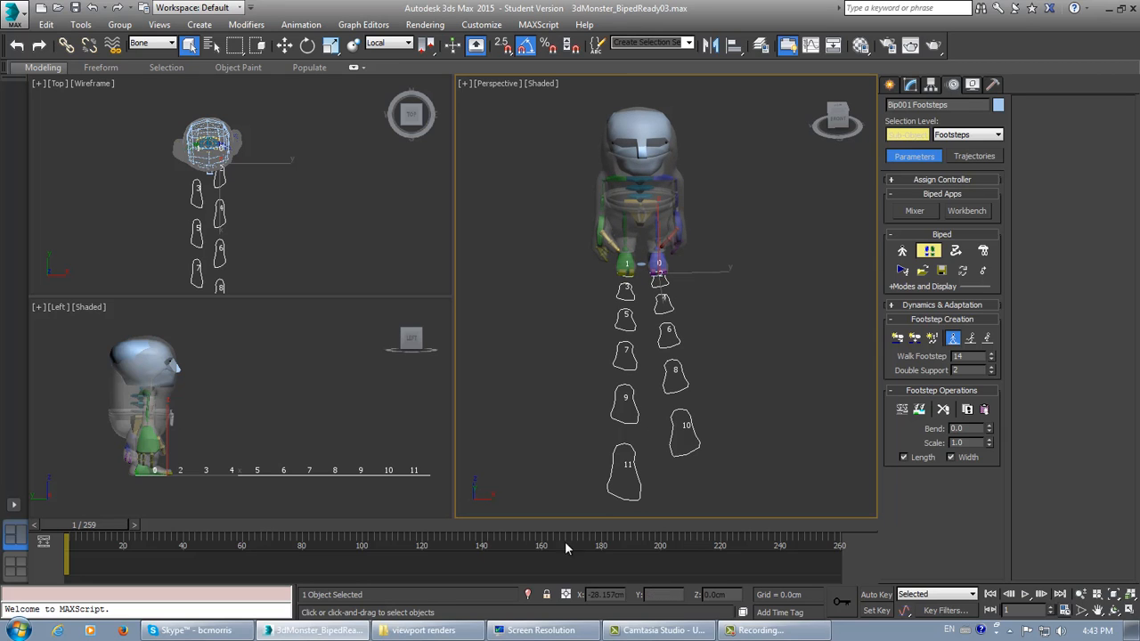
- Play the reference clip camera03_front.mov from the viewport renders folder, then close the player and return to 3ds Max
{"action": "left_click", "coordinate": [418, 630]}
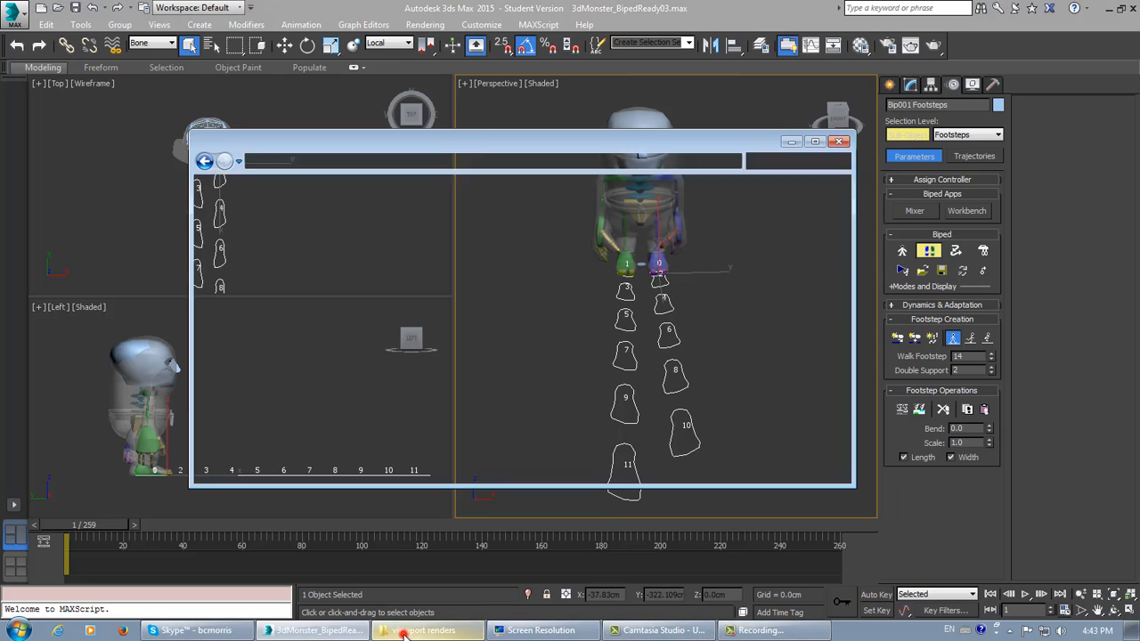
{"action": "double_click", "coordinate": [561, 229]}
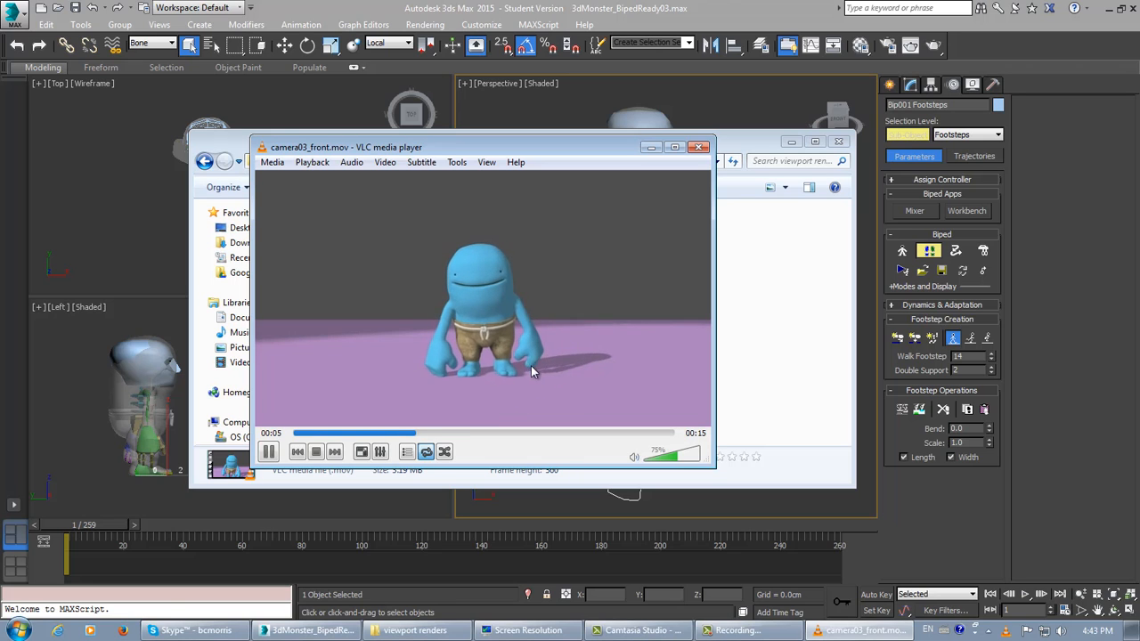
{"action": "left_click", "coordinate": [698, 149]}
{"action": "left_click", "coordinate": [759, 18]}
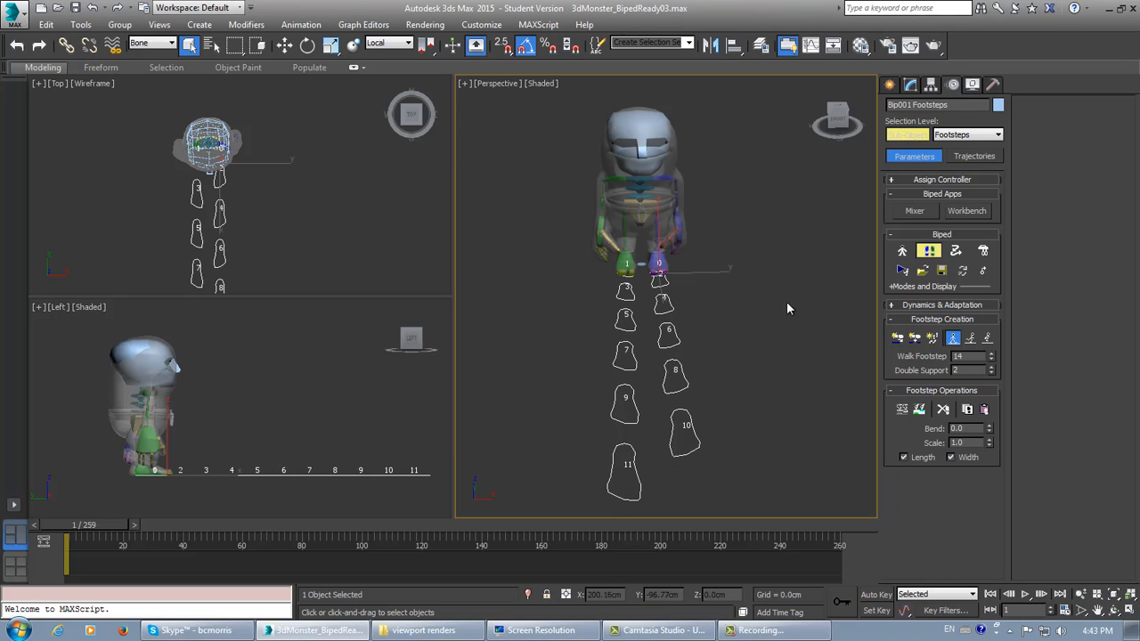
- Turn off Footstep Mode for the biped and frame its body and first footsteps in the Perspective viewport
{"action": "left_click", "coordinate": [928, 253]}
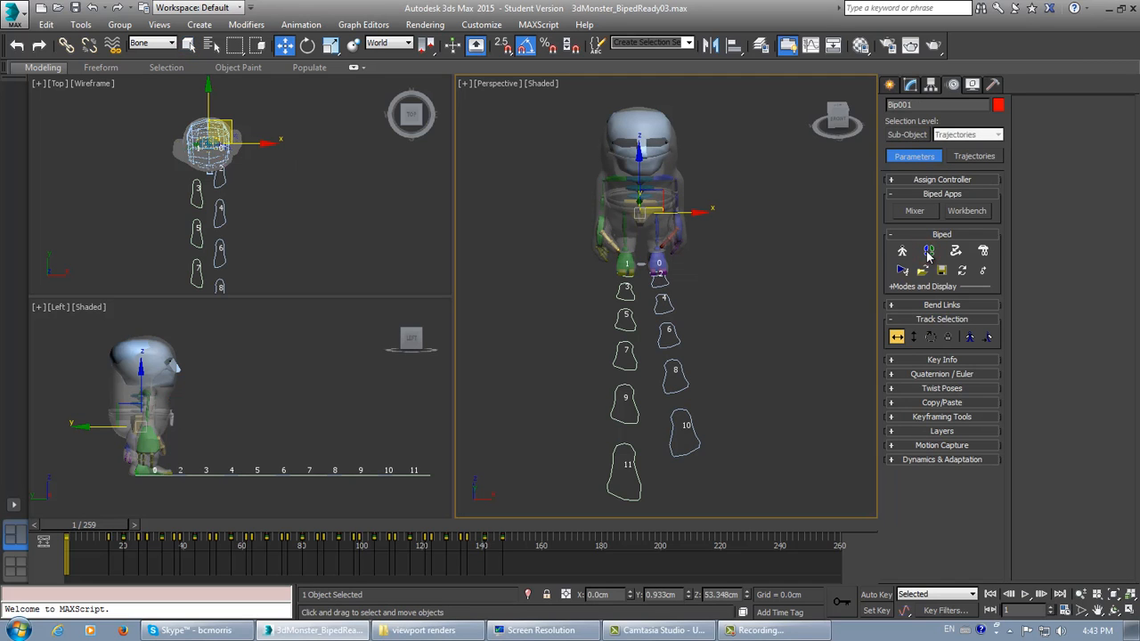
{"action": "middle_click_drag", "start_coordinate": [581, 472], "coordinate": [554, 411], "text": "alt"}
{"action": "scroll", "coordinate": [554, 412], "scroll_direction": "up", "scroll_amount": 3}
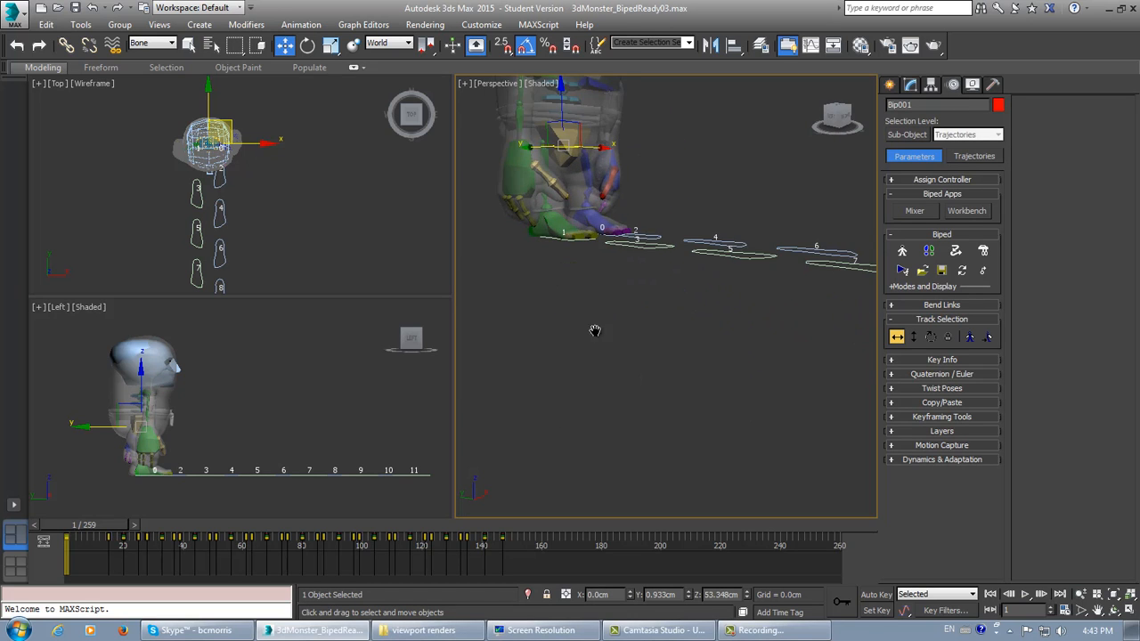
{"action": "mouse_move", "coordinate": [595, 330]}
{"action": "middle_mouse_down"}
{"action": "mouse_move", "coordinate": [559, 419]}
{"action": "mouse_move", "coordinate": [630, 410]}
{"action": "mouse_move", "coordinate": [609, 329]}
{"action": "middle_mouse_up"}
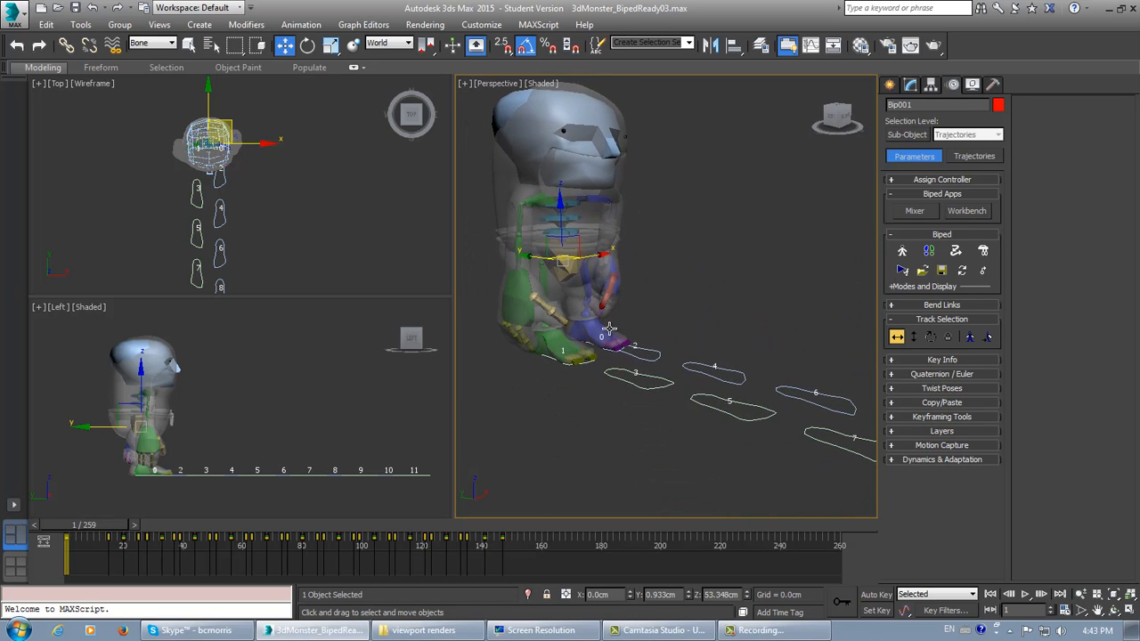
{"action": "scroll", "coordinate": [609, 329], "scroll_direction": "down", "scroll_amount": 3}
{"action": "scroll", "coordinate": [609, 329], "scroll_direction": "up", "scroll_amount": 3}
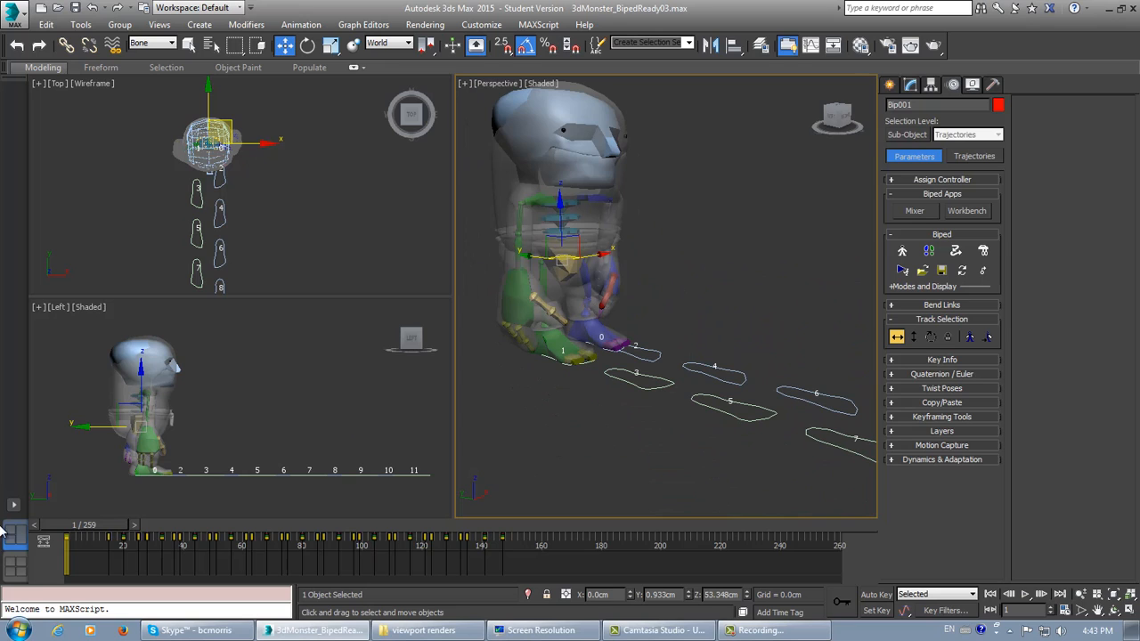
- Change the viewport layout to four equal views and reframe the monster in the Perspective and Left viewports
{"action": "left_click", "coordinate": [14, 569]}
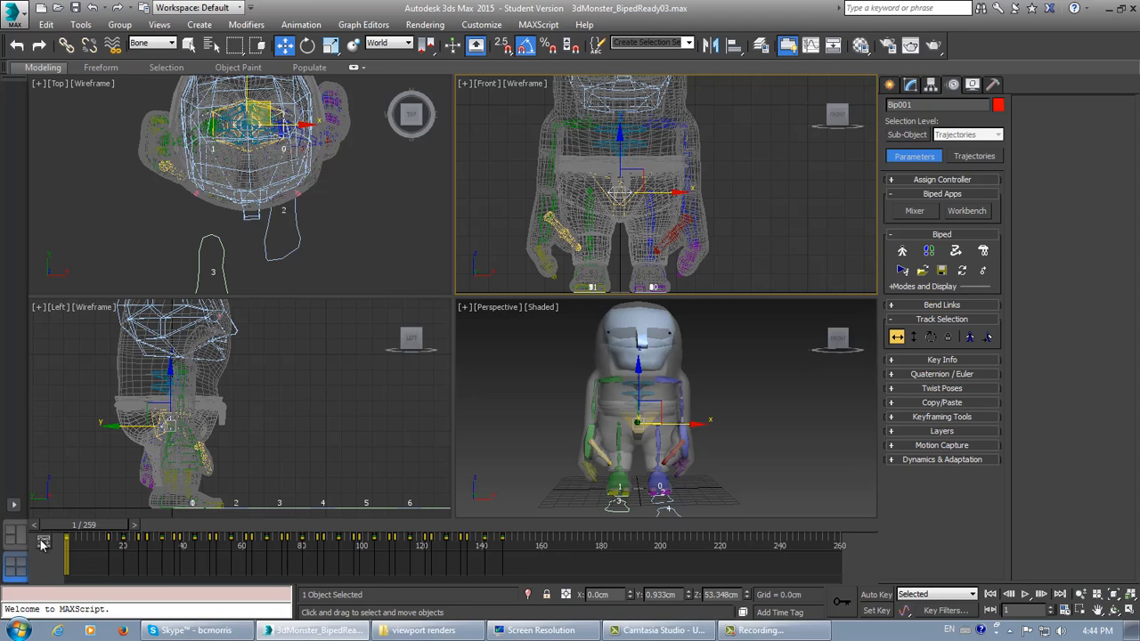
{"action": "left_click", "coordinate": [15, 505]}
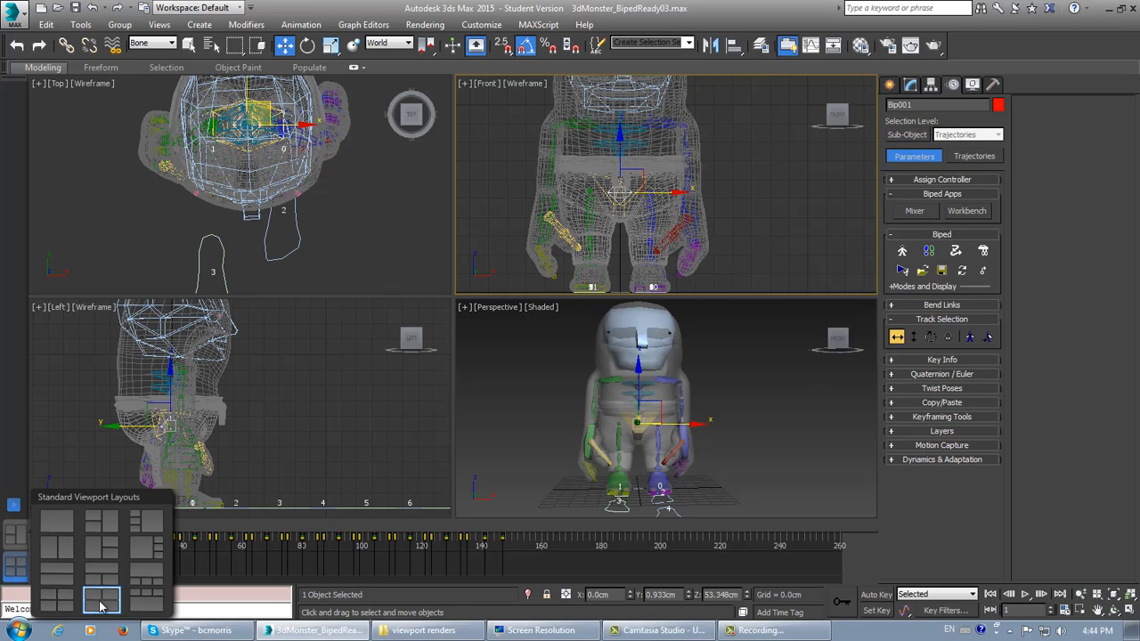
{"action": "left_click", "coordinate": [22, 571]}
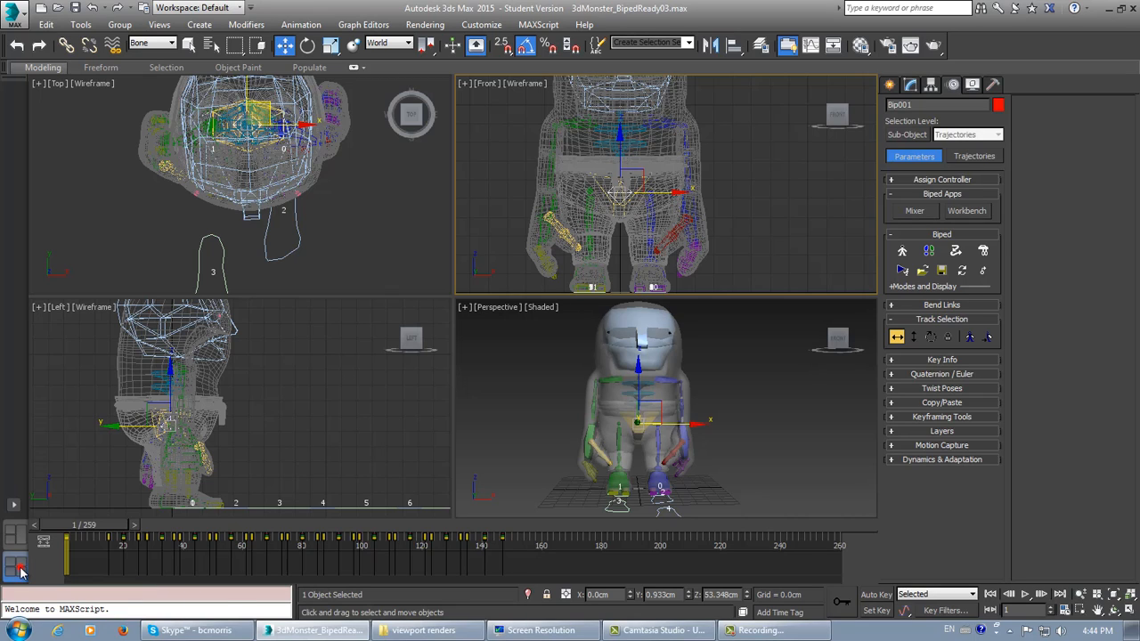
{"action": "mouse_move", "coordinate": [596, 395]}
{"action": "middle_mouse_down"}
{"action": "mouse_move", "coordinate": [561, 339]}
{"action": "mouse_move", "coordinate": [549, 372]}
{"action": "mouse_move", "coordinate": [630, 395]}
{"action": "mouse_move", "coordinate": [586, 408]}
{"action": "middle_mouse_up"}
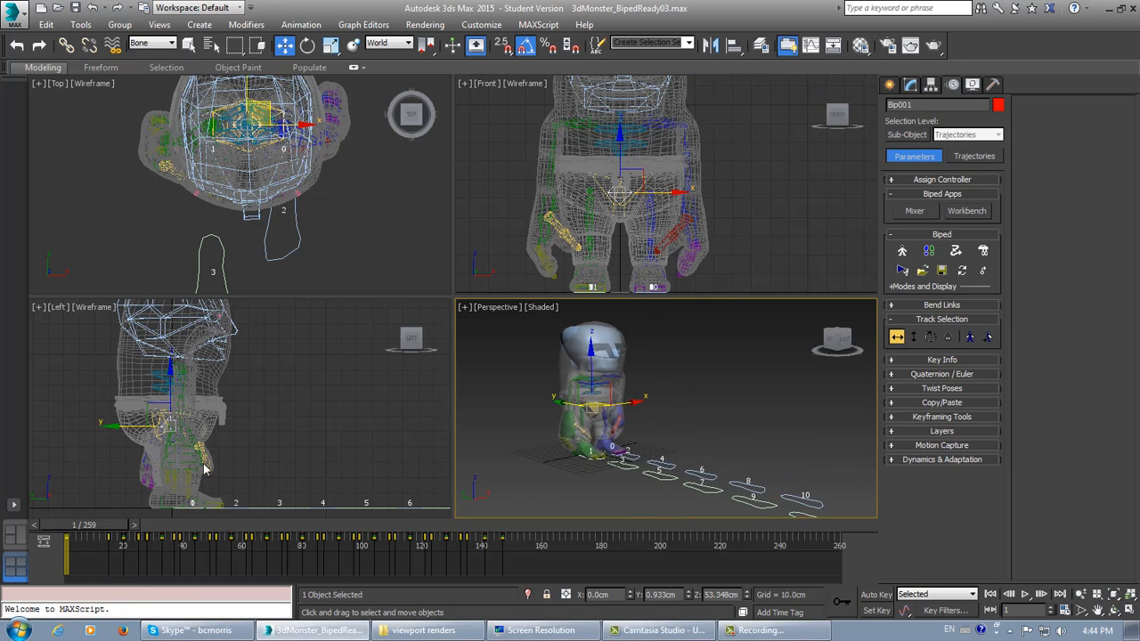
{"action": "middle_click_drag", "start_coordinate": [208, 457], "coordinate": [197, 424]}
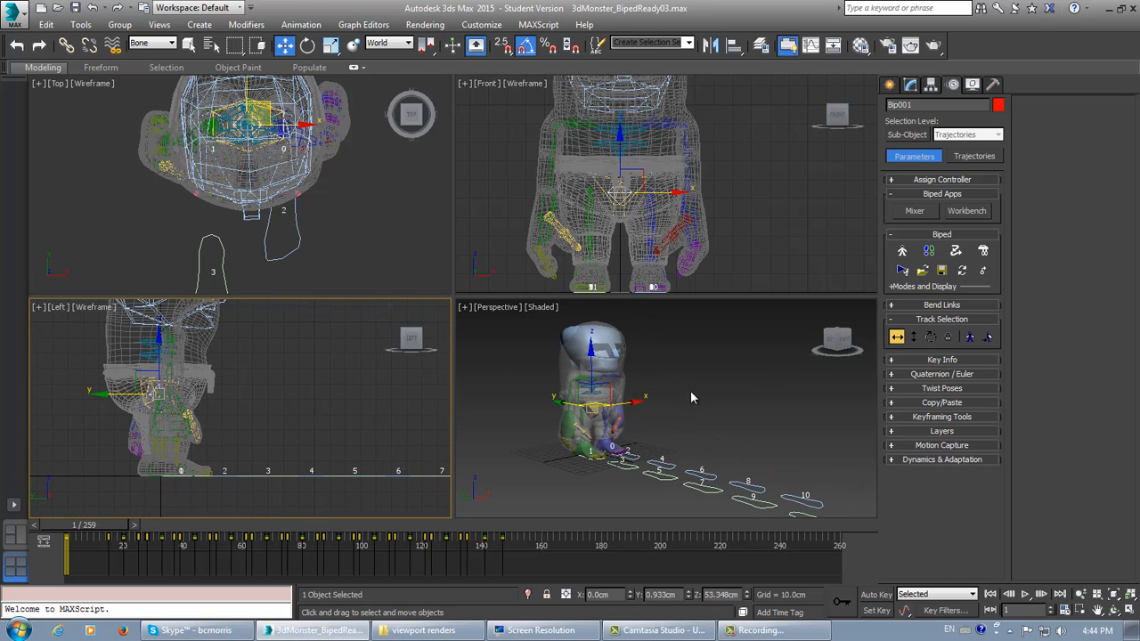
- Turn on In Place Mode for the biped and scrub through the walk, returning to frame 1
{"action": "left_click", "coordinate": [936, 287]}
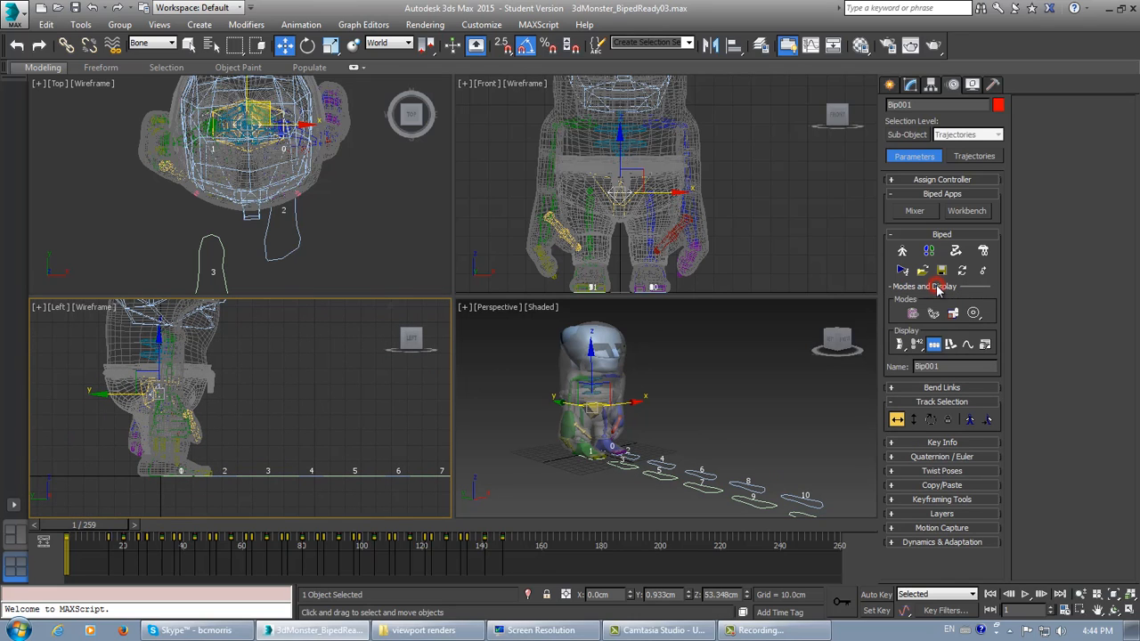
{"action": "left_click", "coordinate": [975, 314]}
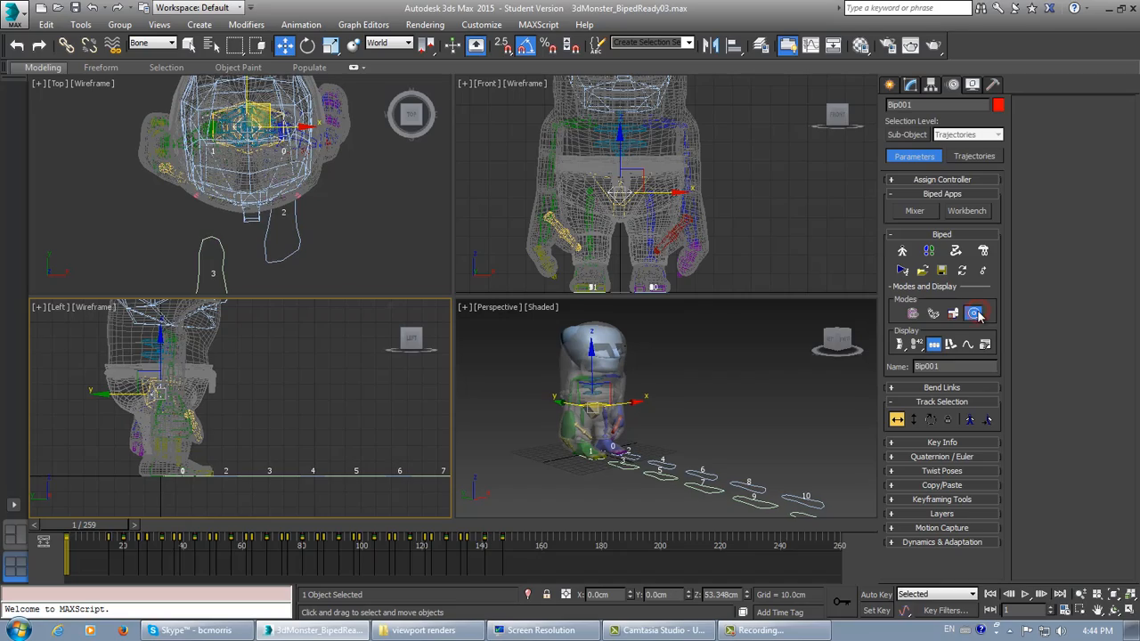
{"action": "left_click_drag", "start_coordinate": [86, 529], "coordinate": [598, 529]}
{"action": "left_click_drag", "start_coordinate": [487, 530], "coordinate": [1, 539]}
{"action": "key", "text": "w"}
- Examine the monster's legs and feet against the ground up close in the Front, Left and Perspective viewports
{"action": "middle_click_drag", "start_coordinate": [665, 269], "coordinate": [687, 212]}
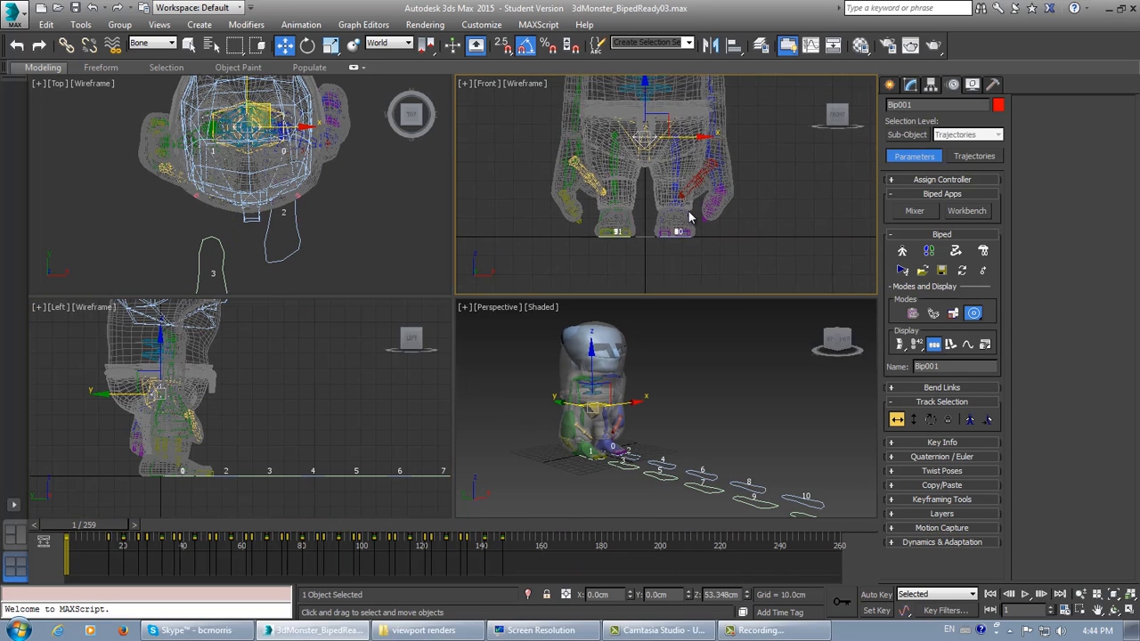
{"action": "scroll", "coordinate": [688, 212], "scroll_direction": "up", "scroll_amount": 3}
{"action": "middle_click_drag", "start_coordinate": [617, 240], "coordinate": [653, 251]}
{"action": "middle_click_drag", "start_coordinate": [622, 434], "coordinate": [611, 421]}
{"action": "scroll", "coordinate": [617, 443], "scroll_direction": "up", "scroll_amount": 3}
{"action": "middle_click_drag", "start_coordinate": [613, 479], "coordinate": [694, 435], "text": "alt"}
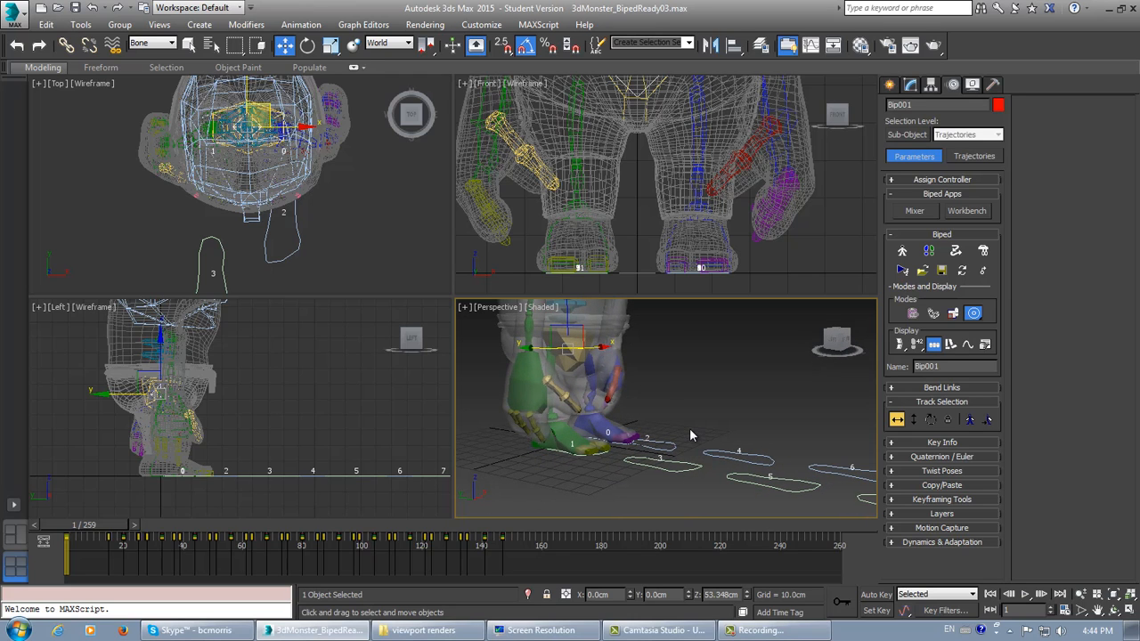
{"action": "middle_click_drag", "start_coordinate": [653, 151], "coordinate": [648, 158]}
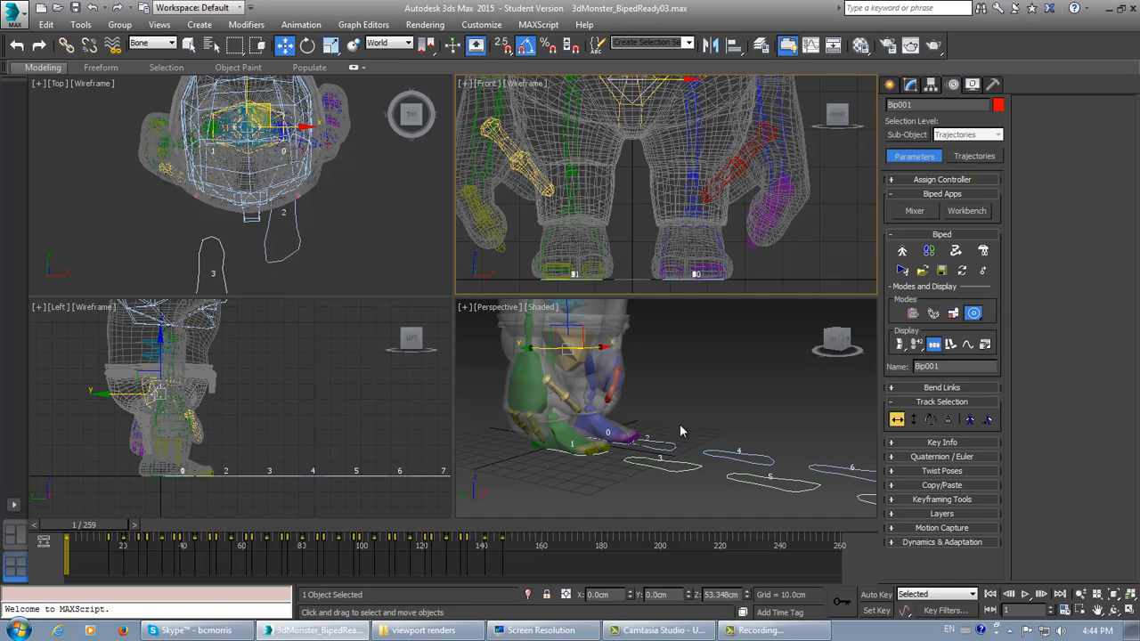
{"action": "scroll", "coordinate": [213, 396], "scroll_direction": "up", "scroll_amount": 3}
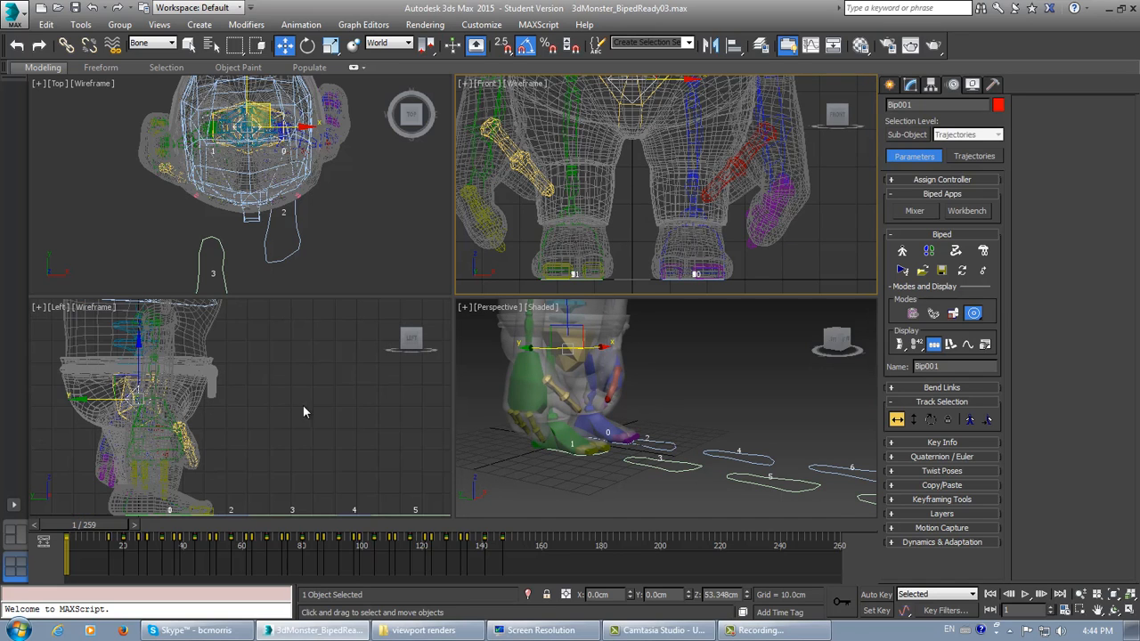
{"action": "scroll", "coordinate": [590, 419], "scroll_direction": "up", "scroll_amount": 3}
{"action": "middle_click", "coordinate": [590, 412]}
{"action": "scroll", "coordinate": [590, 414], "scroll_direction": "down", "scroll_amount": 4}
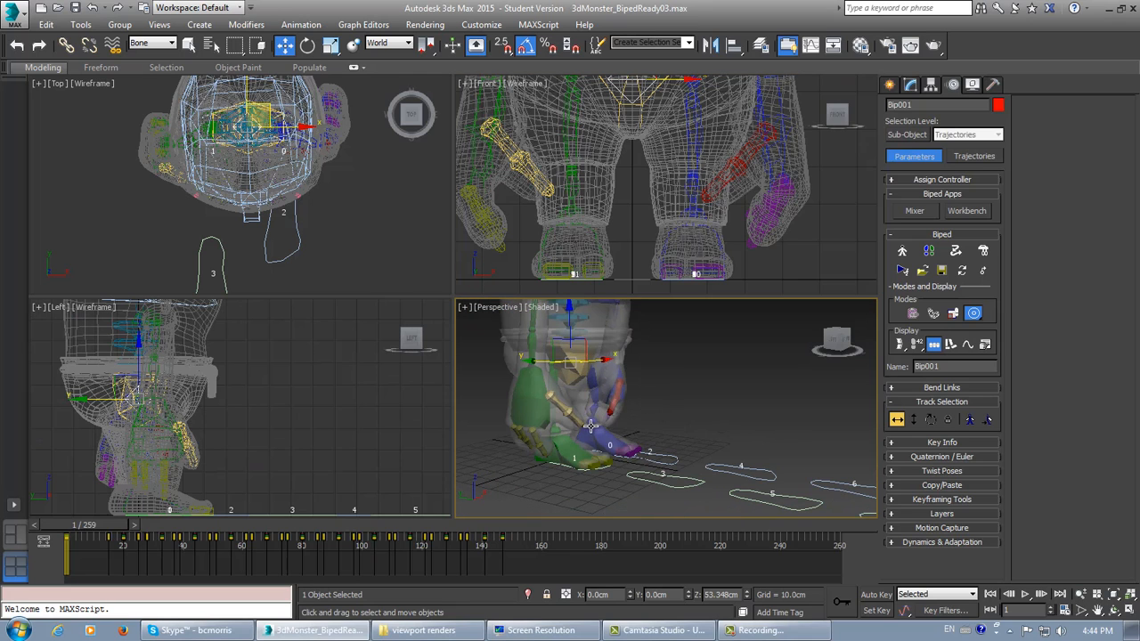
{"action": "scroll", "coordinate": [616, 431], "scroll_direction": "up", "scroll_amount": 4}
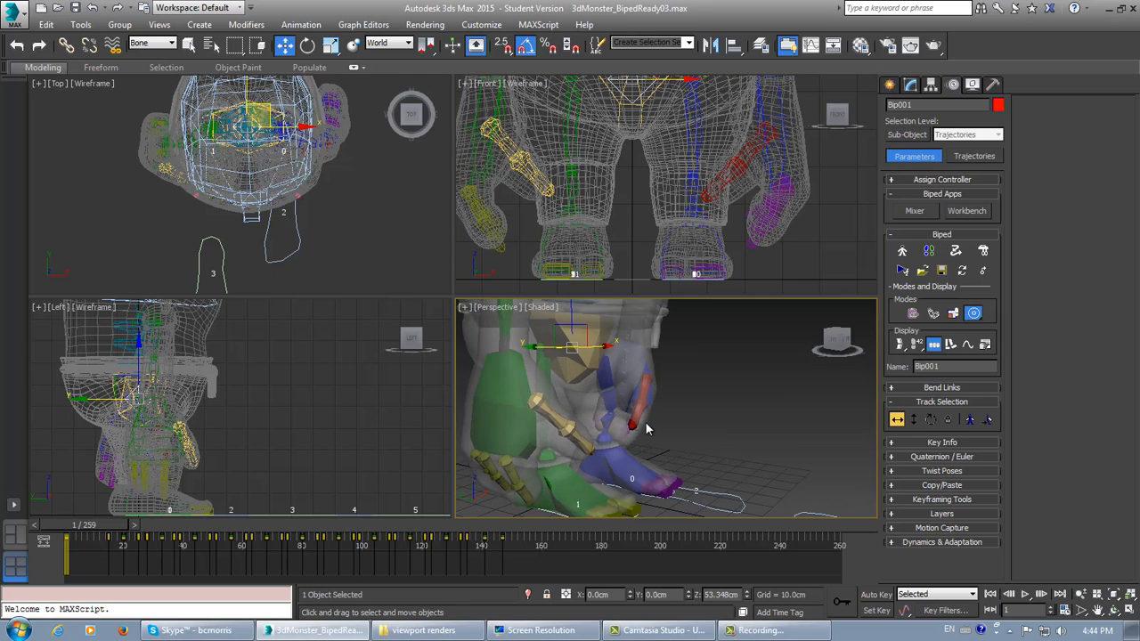
{"action": "middle_click_drag", "start_coordinate": [663, 429], "coordinate": [514, 406], "text": "alt"}
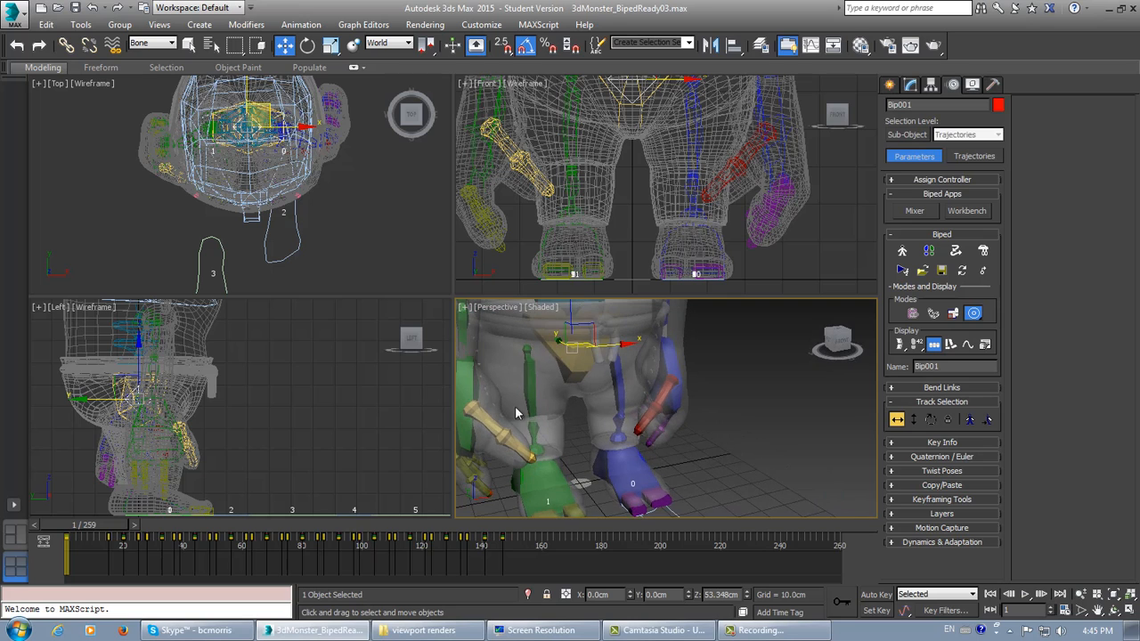
{"action": "middle_click_drag", "start_coordinate": [580, 432], "coordinate": [635, 403], "text": "alt"}
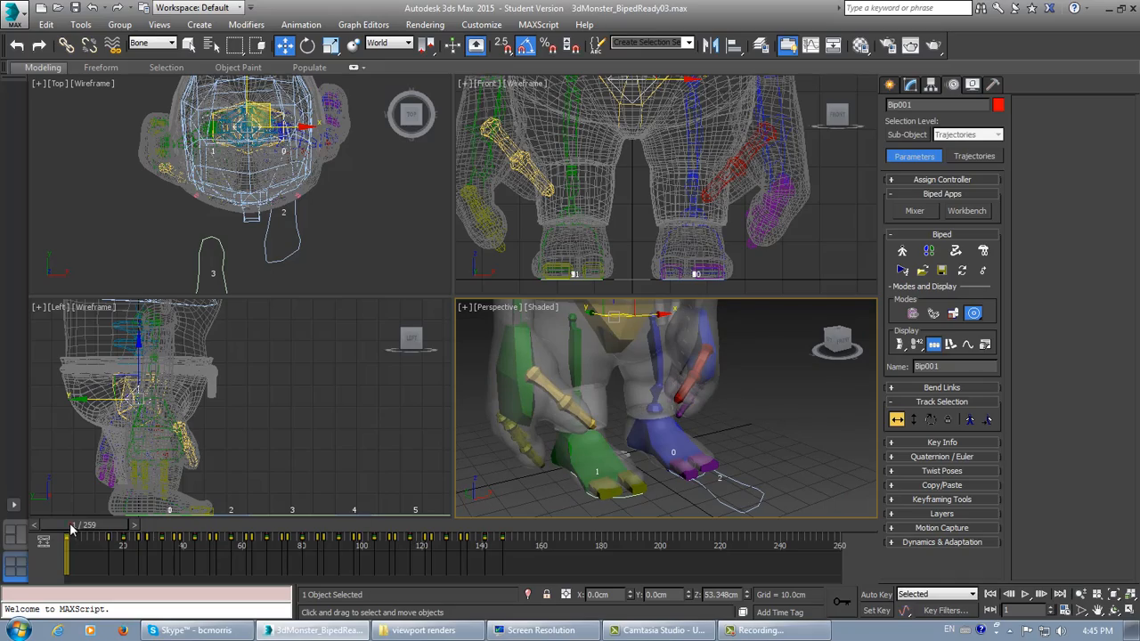
- Scrub the walk to frame 55 and examine the legs and feet from both sides in the Perspective viewport
{"action": "left_click_drag", "start_coordinate": [72, 528], "coordinate": [229, 527]}
{"action": "key", "text": "w"}
{"action": "middle_click_drag", "start_coordinate": [628, 423], "coordinate": [426, 443], "text": "alt"}
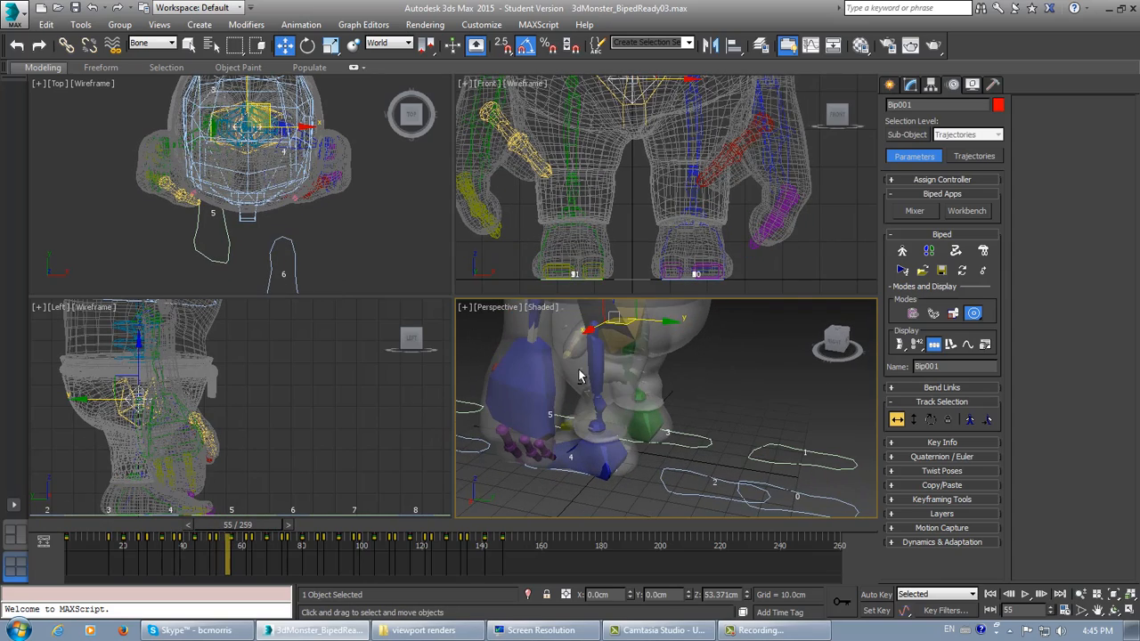
{"action": "middle_click_drag", "start_coordinate": [579, 376], "coordinate": [728, 419], "text": "alt"}
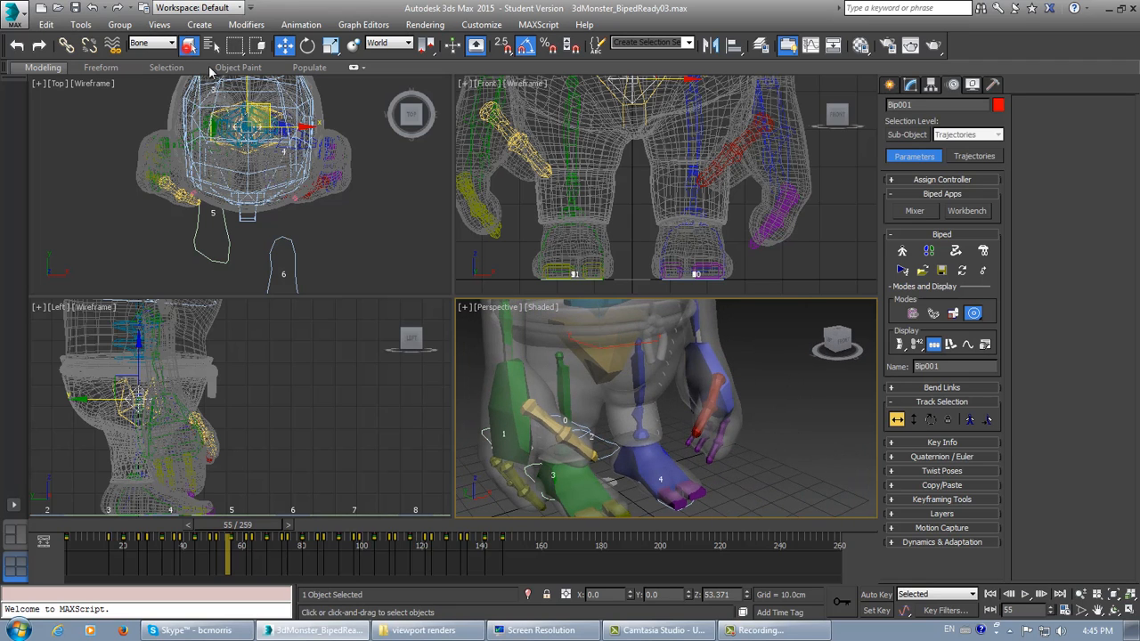
- Unfreeze the Pants object in the Monster Body layer using the Layer Explorer, and select it
{"action": "key", "text": "q"}
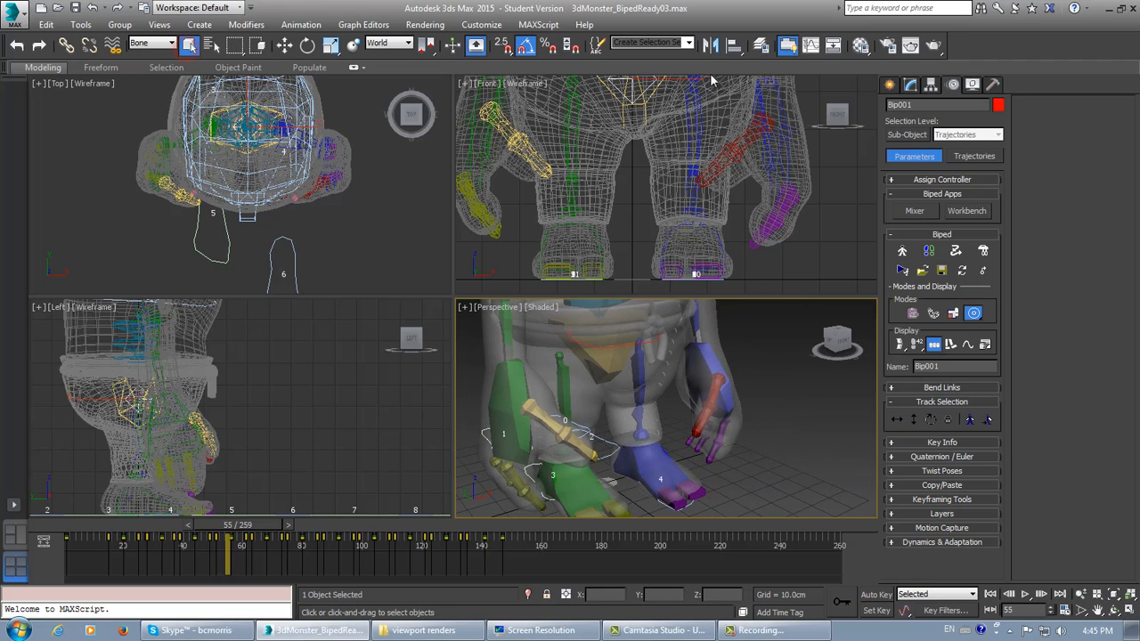
{"action": "left_click", "coordinate": [761, 46]}
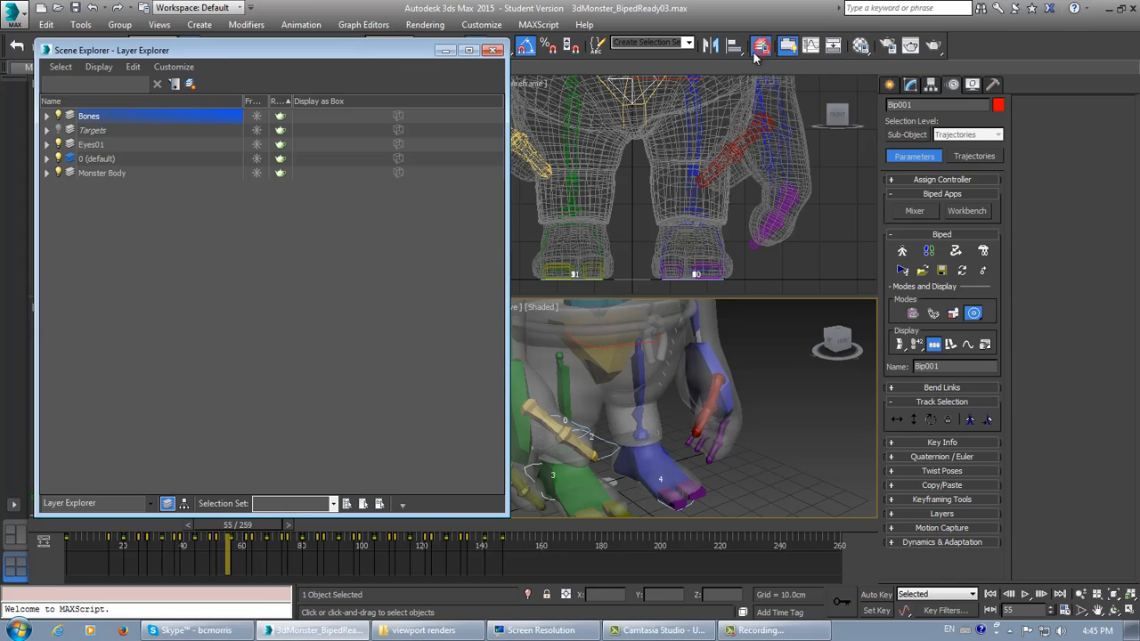
{"action": "left_click", "coordinate": [48, 173]}
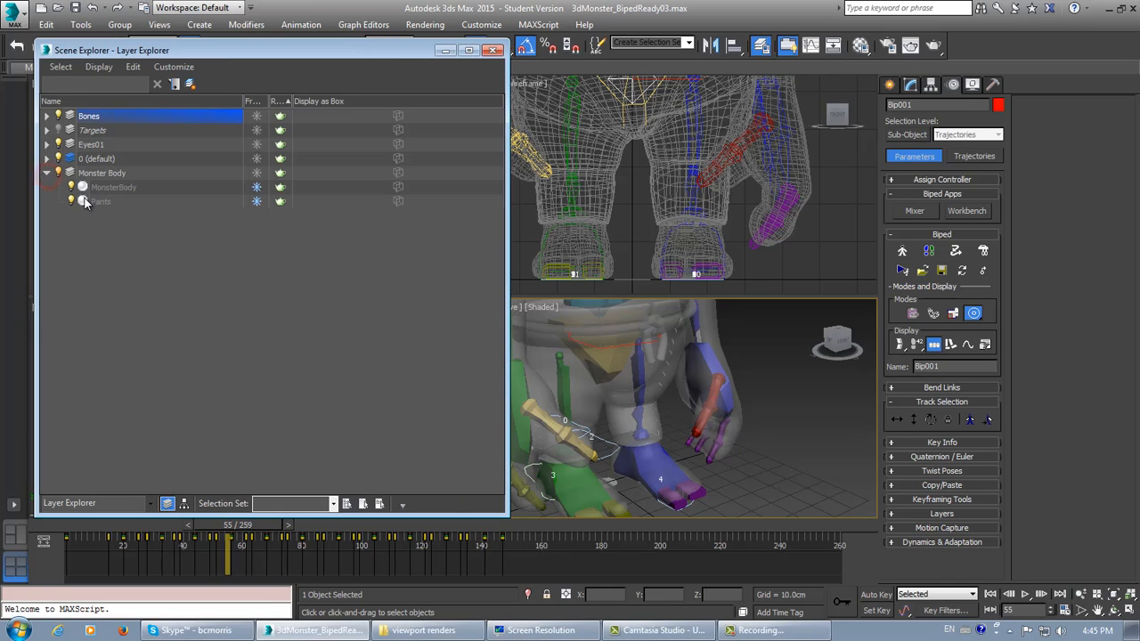
{"action": "left_click", "coordinate": [257, 202]}
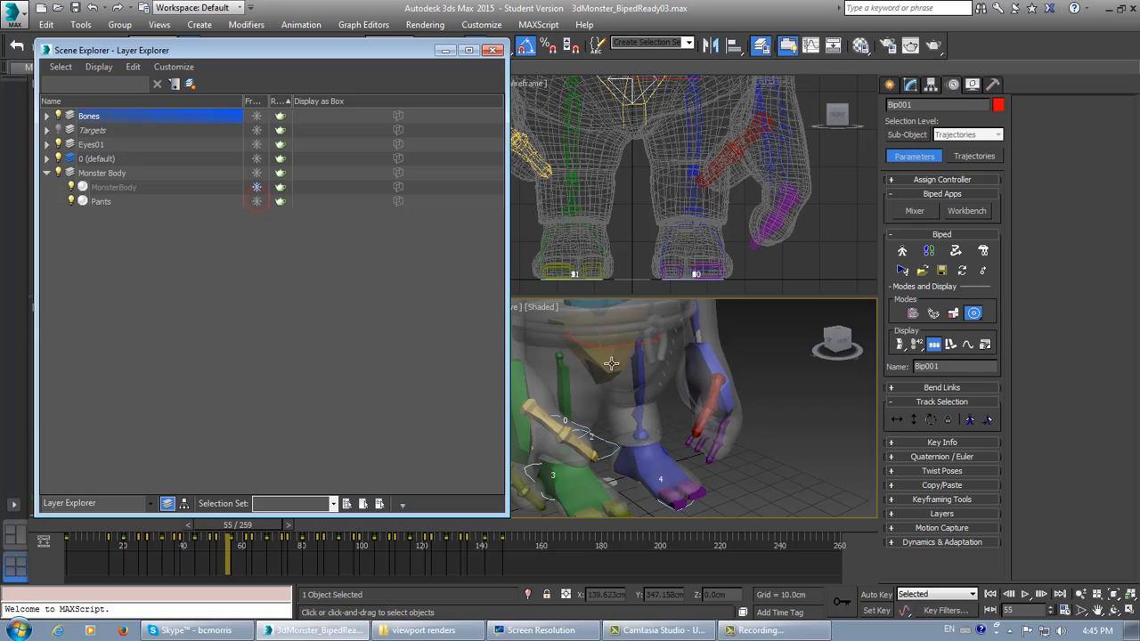
{"action": "left_click", "coordinate": [574, 338]}
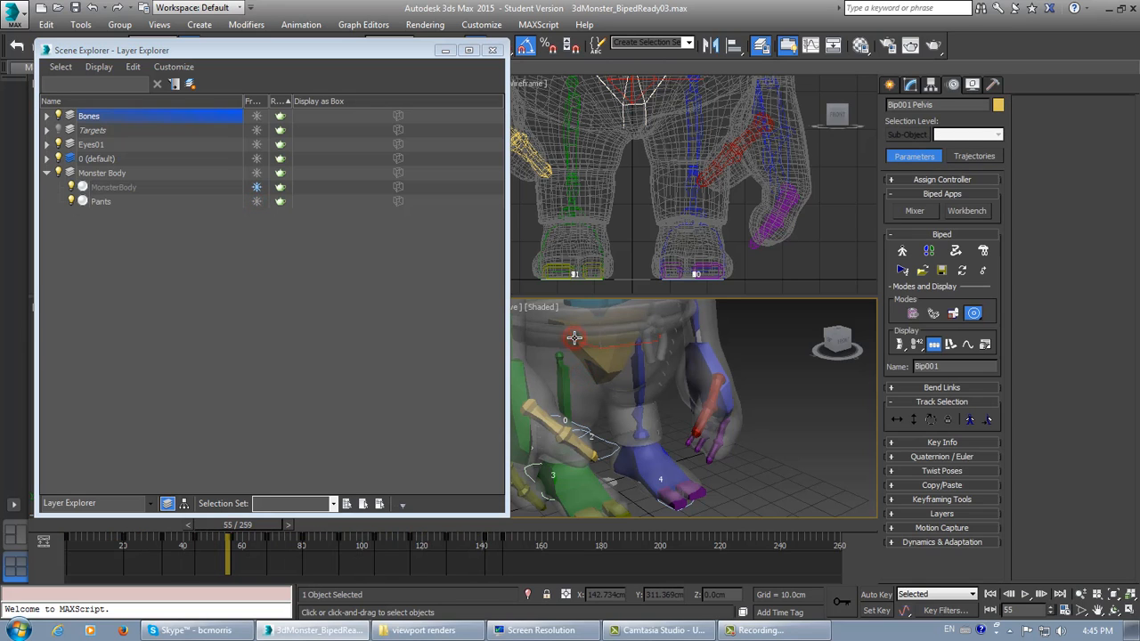
{"action": "left_click", "coordinate": [120, 203]}
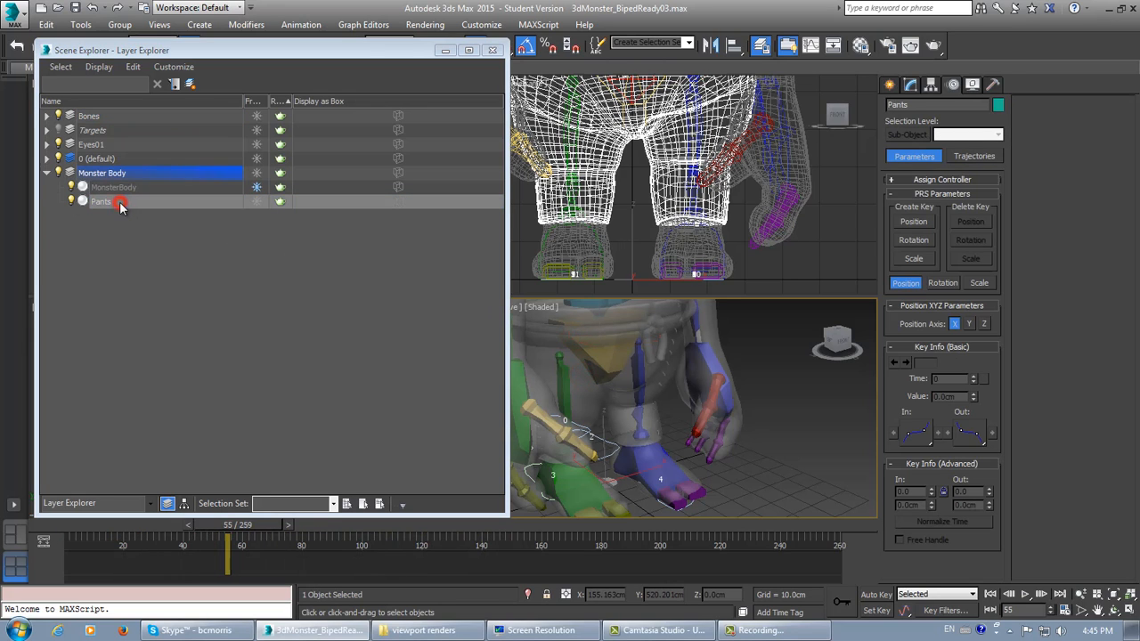
- Turn off See-Through for the Pants object and examine the pants around the legs at frame 48 in the Perspective viewport
{"action": "right_click", "coordinate": [578, 387]}
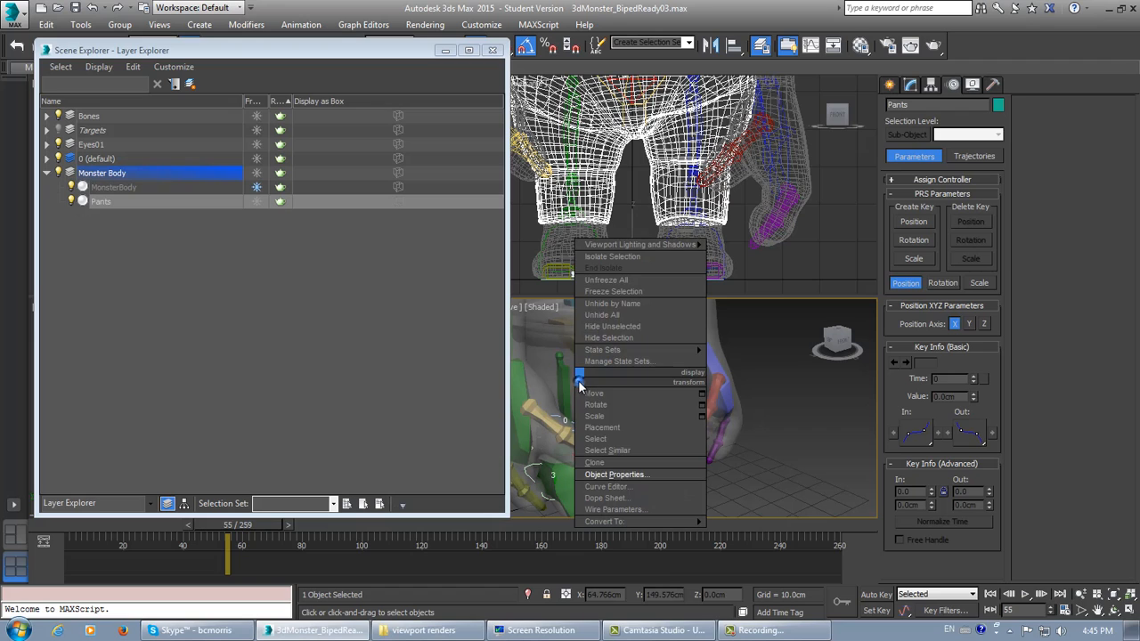
{"action": "left_click", "coordinate": [603, 479]}
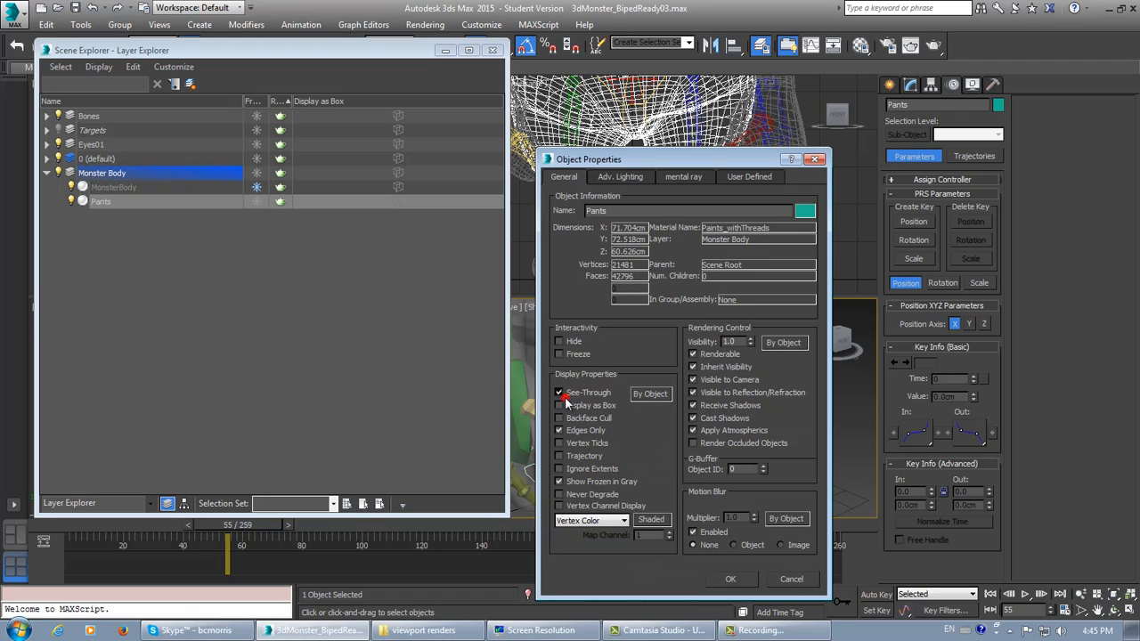
{"action": "left_click", "coordinate": [735, 584]}
{"action": "mouse_move", "coordinate": [638, 493]}
{"action": "middle_mouse_down", "text": "alt"}
{"action": "mouse_move", "coordinate": [664, 455]}
{"action": "mouse_move", "coordinate": [576, 463]}
{"action": "mouse_move", "coordinate": [602, 470]}
{"action": "middle_mouse_up", "text": "alt"}
{"action": "mouse_move", "coordinate": [647, 353]}
{"action": "middle_mouse_down", "text": "alt"}
{"action": "mouse_move", "coordinate": [487, 393]}
{"action": "mouse_move", "coordinate": [663, 405]}
{"action": "mouse_move", "coordinate": [669, 393]}
{"action": "mouse_move", "coordinate": [741, 383]}
{"action": "mouse_move", "coordinate": [792, 390]}
{"action": "mouse_move", "coordinate": [766, 374]}
{"action": "mouse_move", "coordinate": [758, 388]}
{"action": "mouse_move", "coordinate": [460, 512]}
{"action": "middle_mouse_up", "text": "alt"}
{"action": "mouse_move", "coordinate": [240, 530]}
{"action": "left_mouse_down"}
{"action": "mouse_move", "coordinate": [190, 536]}
{"action": "mouse_move", "coordinate": [223, 540]}
{"action": "left_mouse_up"}
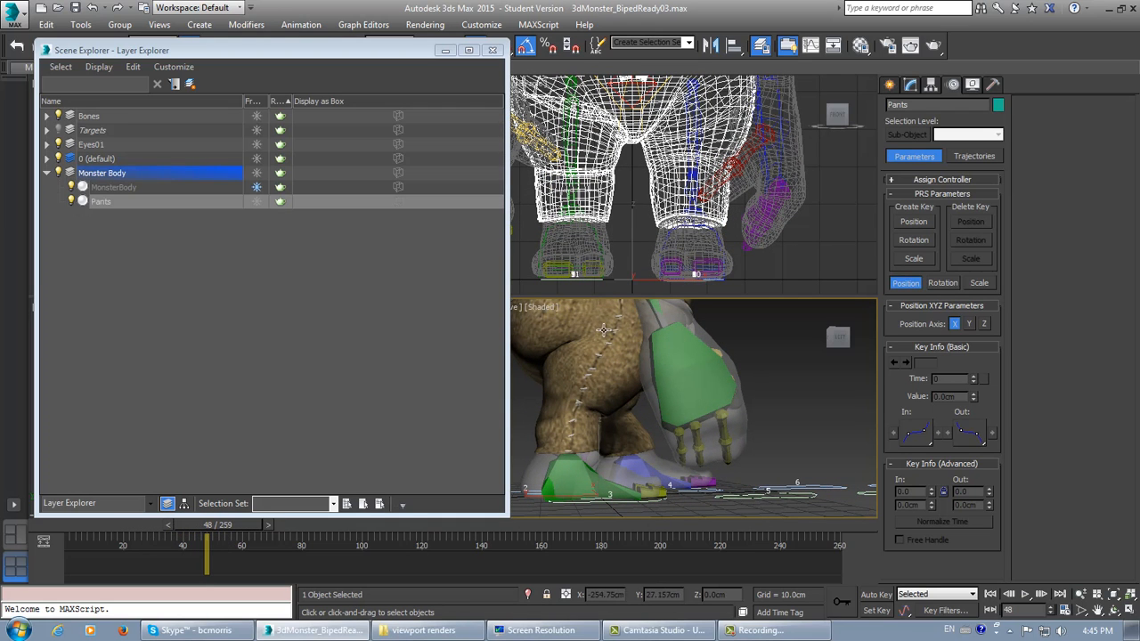
{"action": "middle_click_drag", "start_coordinate": [617, 401], "coordinate": [581, 383], "text": "alt"}
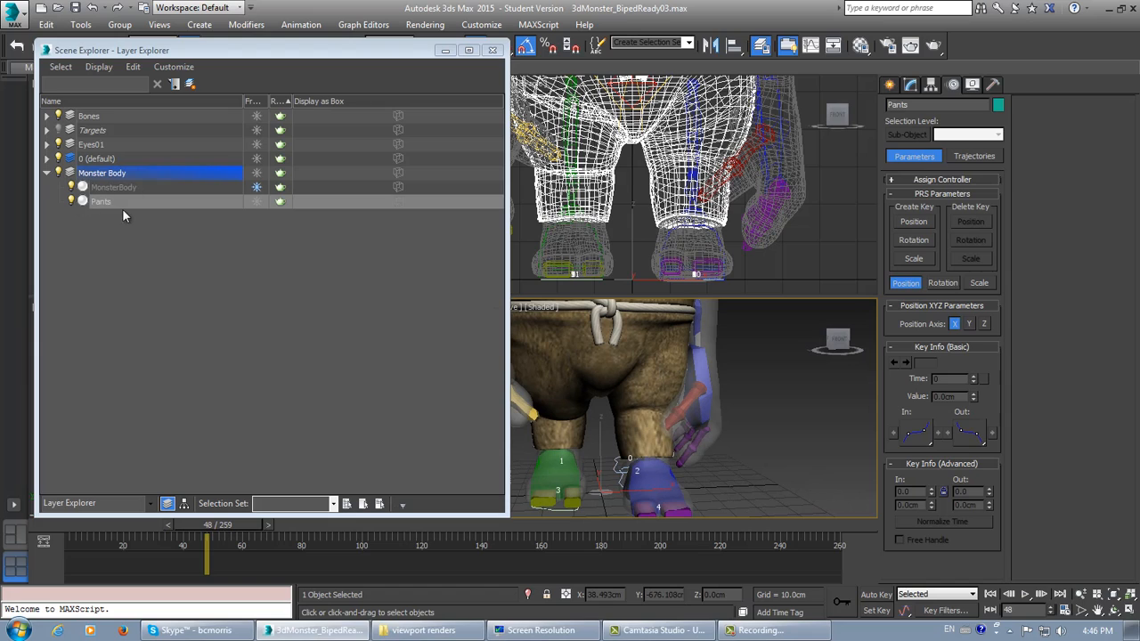
- Turn See-Through back on for the Pants object, freeze it again, and close the Layer Explorer
{"action": "right_click", "coordinate": [608, 353]}
{"action": "left_click", "coordinate": [615, 445]}
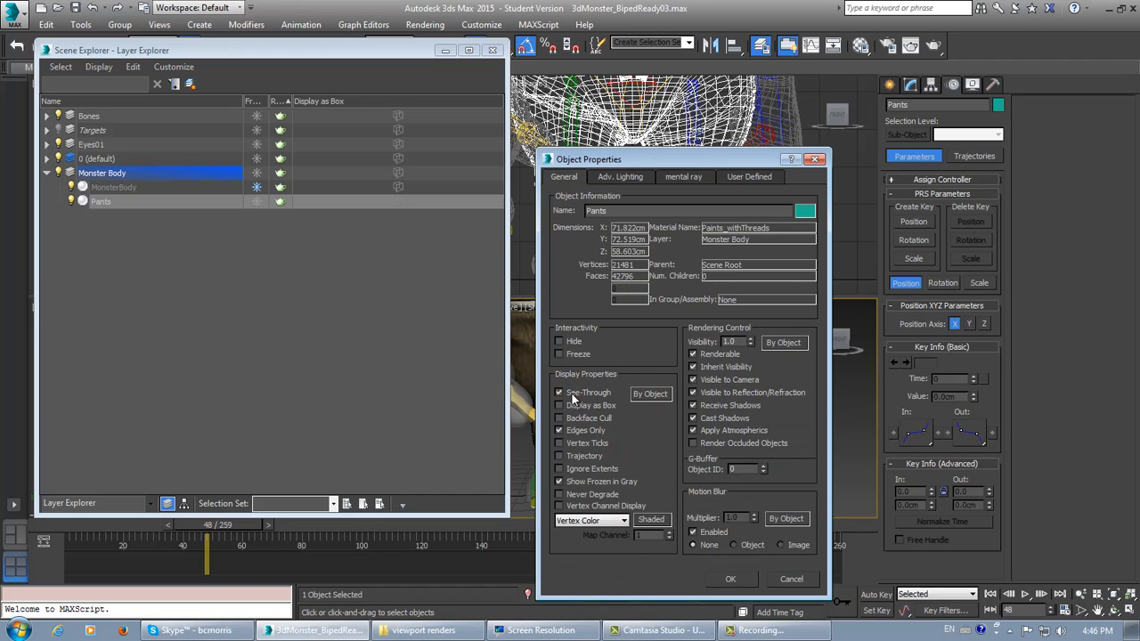
{"action": "left_click", "coordinate": [730, 579]}
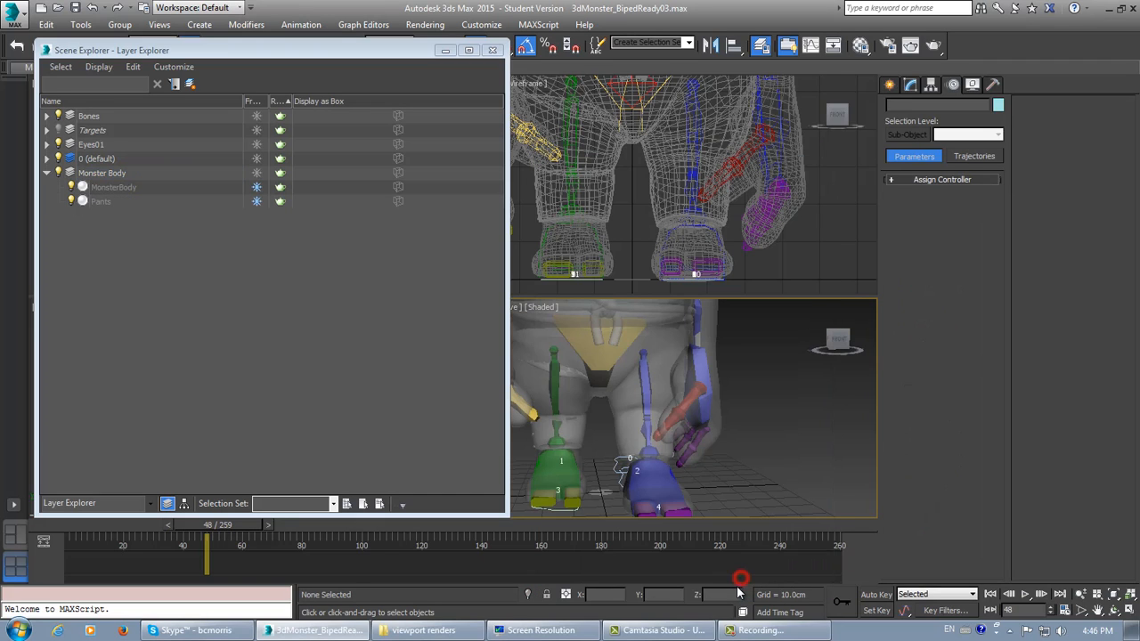
{"action": "left_click", "coordinate": [492, 50]}
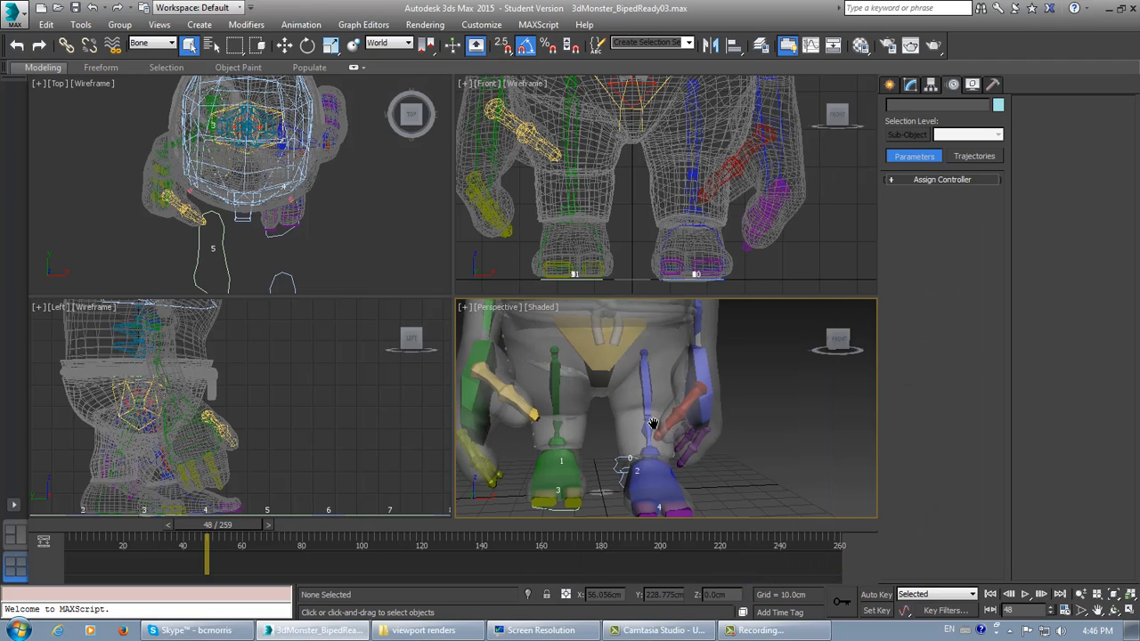
- Return to frame 1, select the biped's right foot, and turn on the display of leg states
{"action": "scroll", "coordinate": [652, 423], "scroll_direction": "down", "scroll_amount": 2}
{"action": "middle_click_drag", "start_coordinate": [602, 412], "coordinate": [679, 386], "text": "alt"}
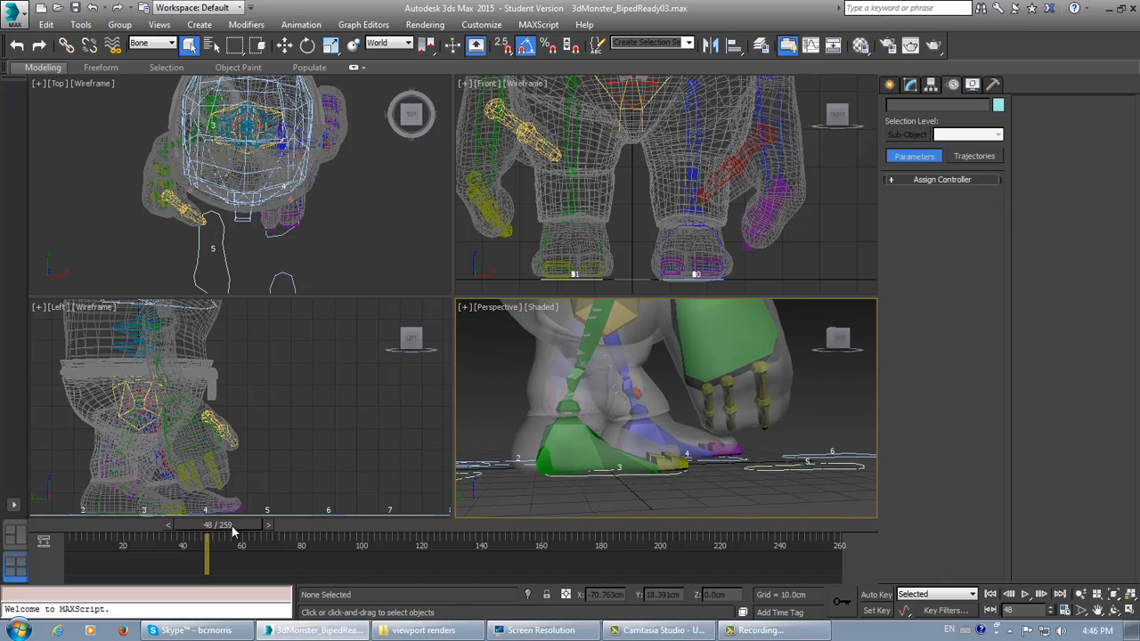
{"action": "left_click_drag", "start_coordinate": [231, 531], "coordinate": [90, 524]}
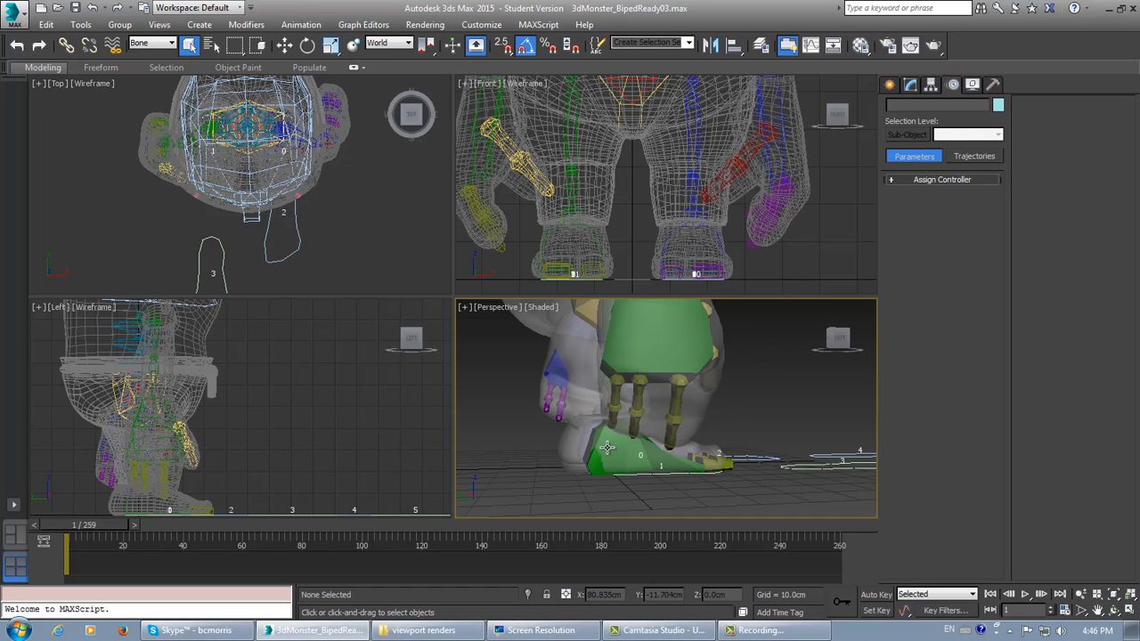
{"action": "left_click", "coordinate": [601, 451]}
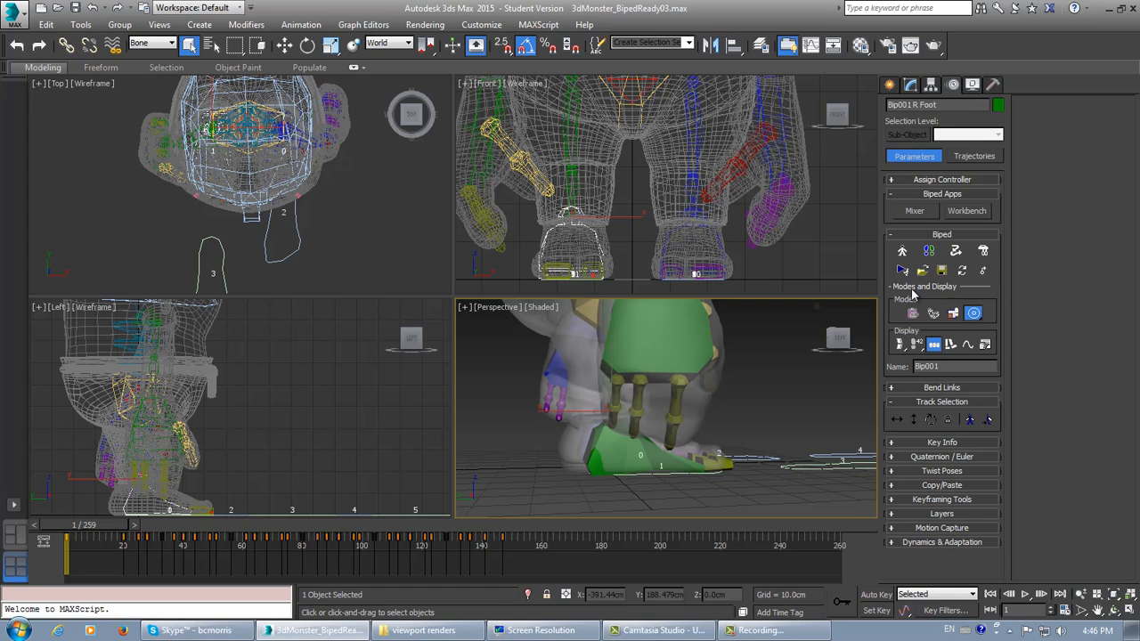
{"action": "left_click", "coordinate": [941, 286]}
{"action": "left_click", "coordinate": [937, 286]}
{"action": "middle_click_drag", "start_coordinate": [623, 250], "coordinate": [663, 168]}
{"action": "scroll", "coordinate": [662, 173], "scroll_direction": "up", "scroll_amount": 3}
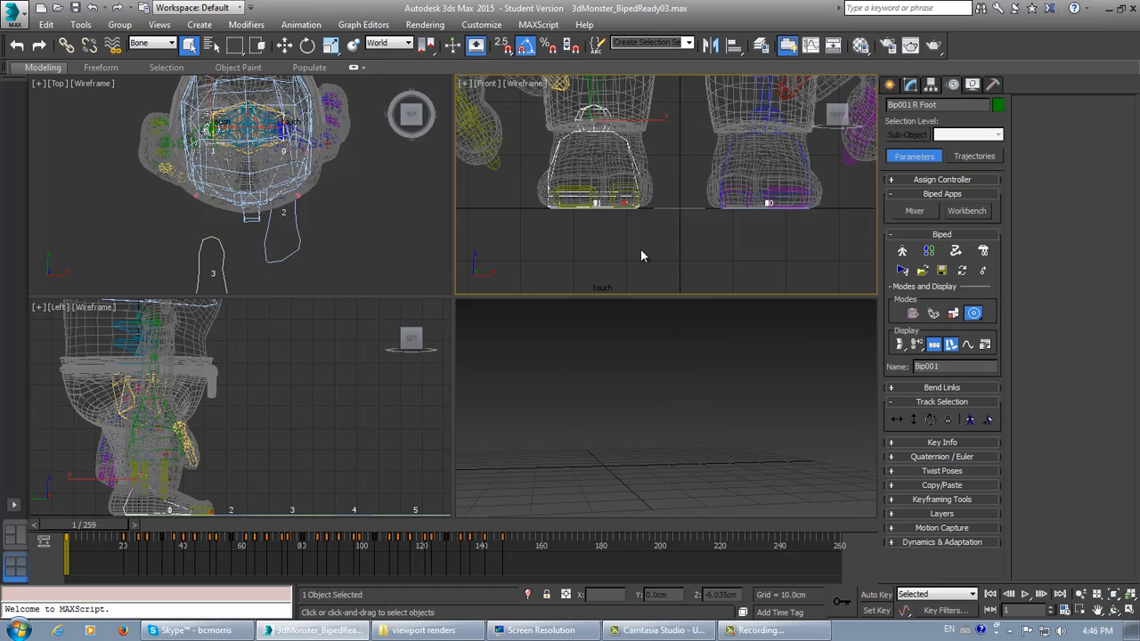
{"action": "middle_click_drag", "start_coordinate": [666, 263], "coordinate": [641, 216]}
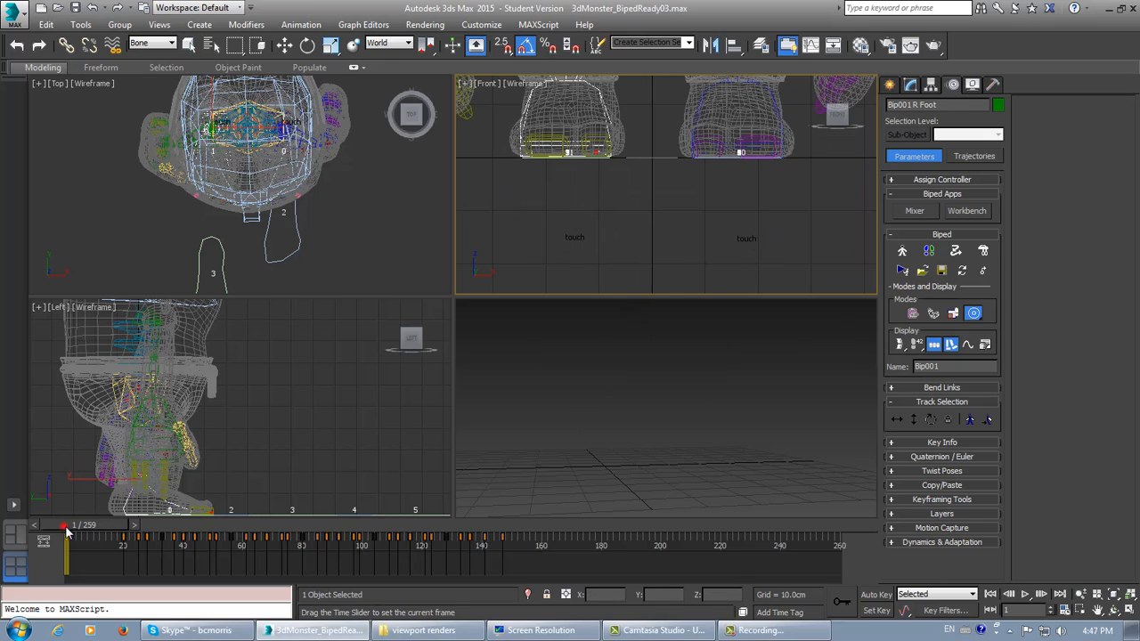
- Scrub the walk through frames 37, 33 and 51, examining the leg states and foot contact with the footsteps in the Perspective viewport
{"action": "left_click_drag", "start_coordinate": [66, 532], "coordinate": [166, 541]}
{"action": "middle_click_drag", "start_coordinate": [668, 464], "coordinate": [683, 413], "text": "alt"}
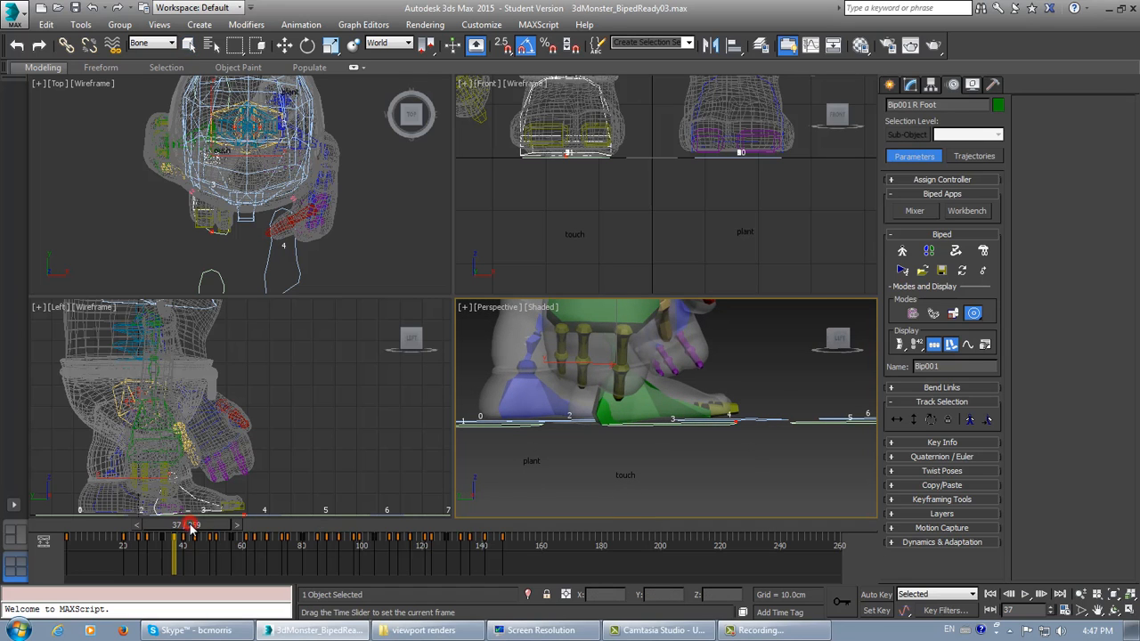
{"action": "left_click_drag", "start_coordinate": [190, 527], "coordinate": [181, 529]}
{"action": "middle_click_drag", "start_coordinate": [647, 450], "coordinate": [611, 439], "text": "alt"}
{"action": "middle_click_drag", "start_coordinate": [661, 441], "coordinate": [650, 441], "text": "alt"}
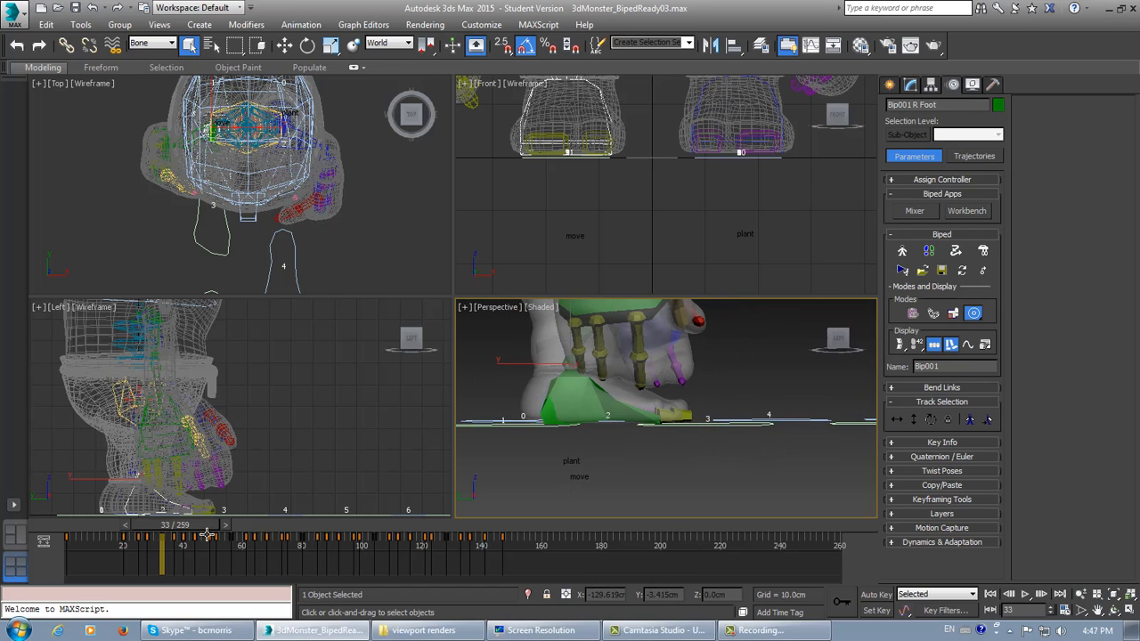
{"action": "left_click_drag", "start_coordinate": [189, 527], "coordinate": [217, 534]}
{"action": "key", "text": "q"}
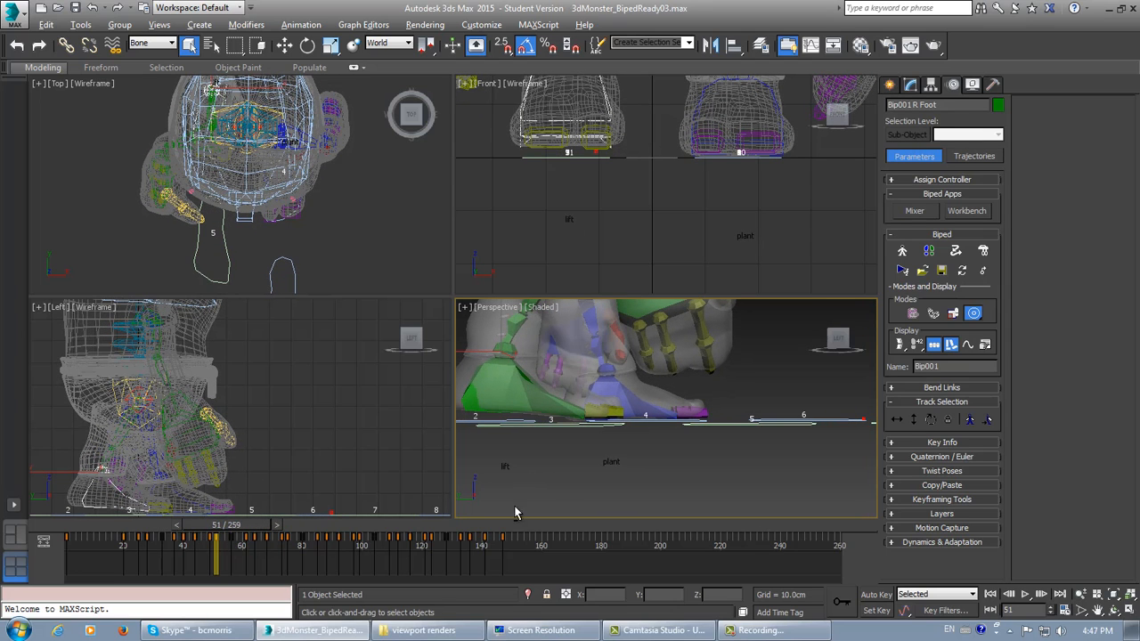
{"action": "middle_click_drag", "start_coordinate": [579, 463], "coordinate": [598, 471], "text": "alt"}
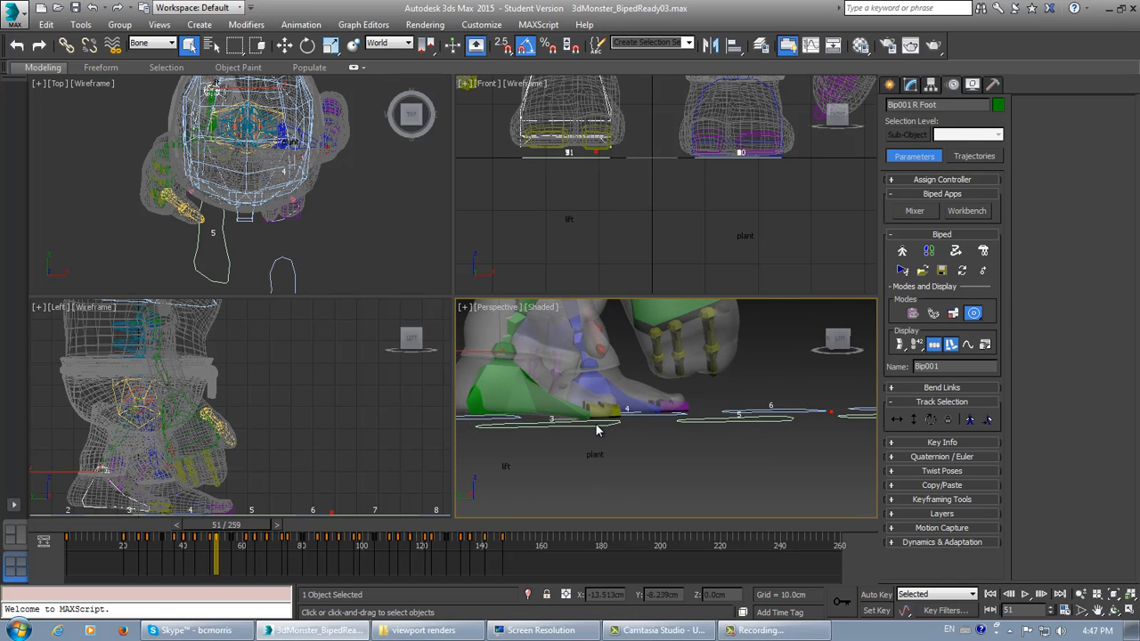
{"action": "middle_click_drag", "start_coordinate": [596, 434], "coordinate": [592, 436], "text": "alt"}
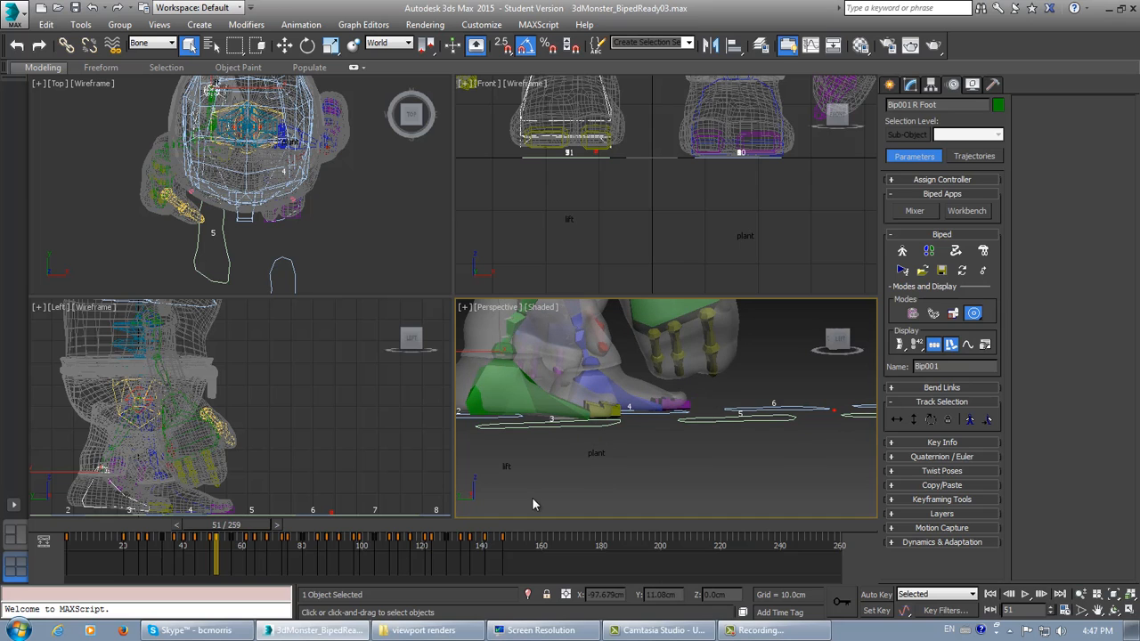
- Go back to frame 1, create a new animation layer for the biped, and turn on Auto Key
{"action": "left_click_drag", "start_coordinate": [218, 529], "coordinate": [13, 532]}
{"action": "key", "text": "q"}
{"action": "middle_click_drag", "start_coordinate": [755, 427], "coordinate": [647, 437], "text": "alt"}
{"action": "middle_click_drag", "start_coordinate": [672, 174], "coordinate": [646, 224]}
{"action": "scroll", "coordinate": [666, 183], "scroll_direction": "down", "scroll_amount": 3}
{"action": "scroll", "coordinate": [648, 226], "scroll_direction": "down", "scroll_amount": 2}
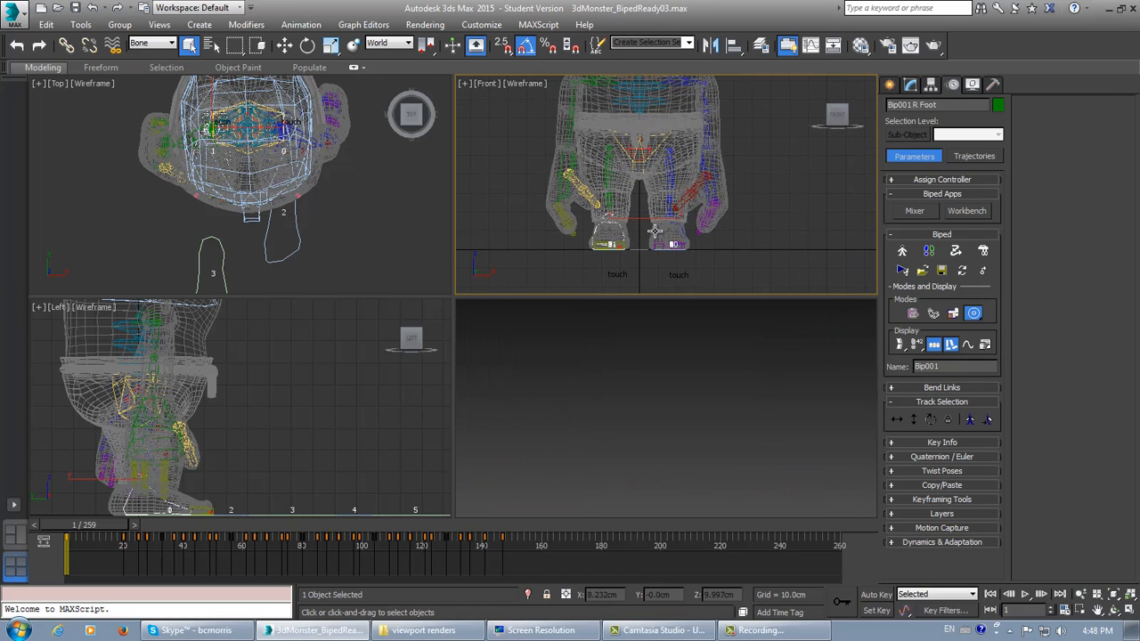
{"action": "mouse_move", "coordinate": [583, 399]}
{"action": "middle_mouse_down", "text": "alt"}
{"action": "mouse_move", "coordinate": [601, 390]}
{"action": "mouse_move", "coordinate": [610, 415]}
{"action": "mouse_move", "coordinate": [602, 413]}
{"action": "mouse_move", "coordinate": [677, 420]}
{"action": "mouse_move", "coordinate": [629, 415]}
{"action": "mouse_move", "coordinate": [645, 415]}
{"action": "middle_mouse_up", "text": "alt"}
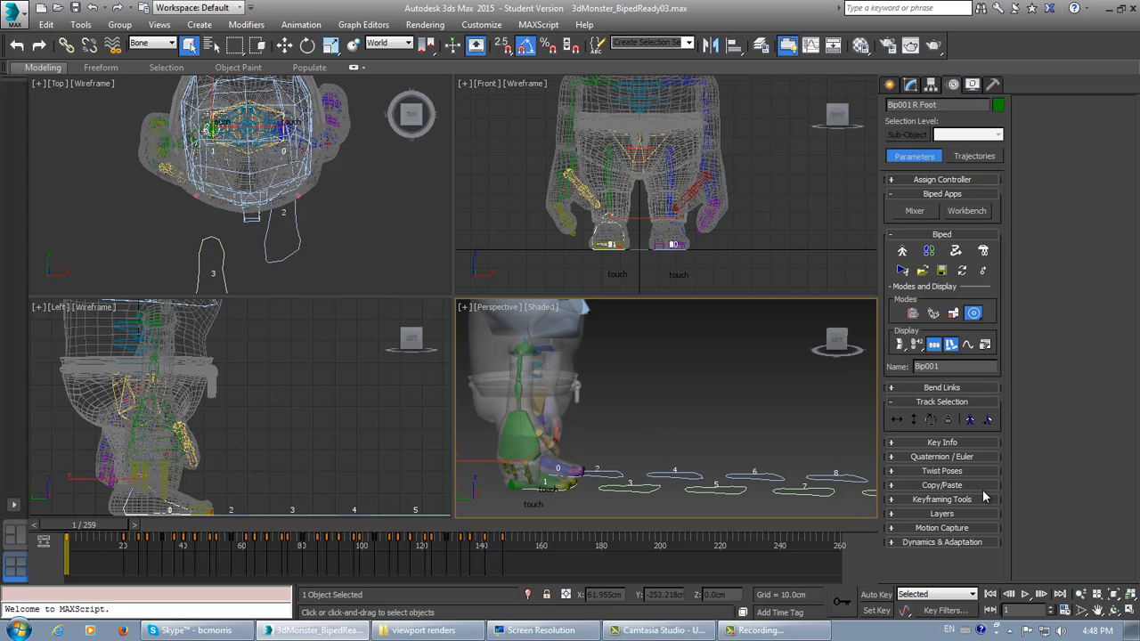
{"action": "left_click", "coordinate": [941, 514]}
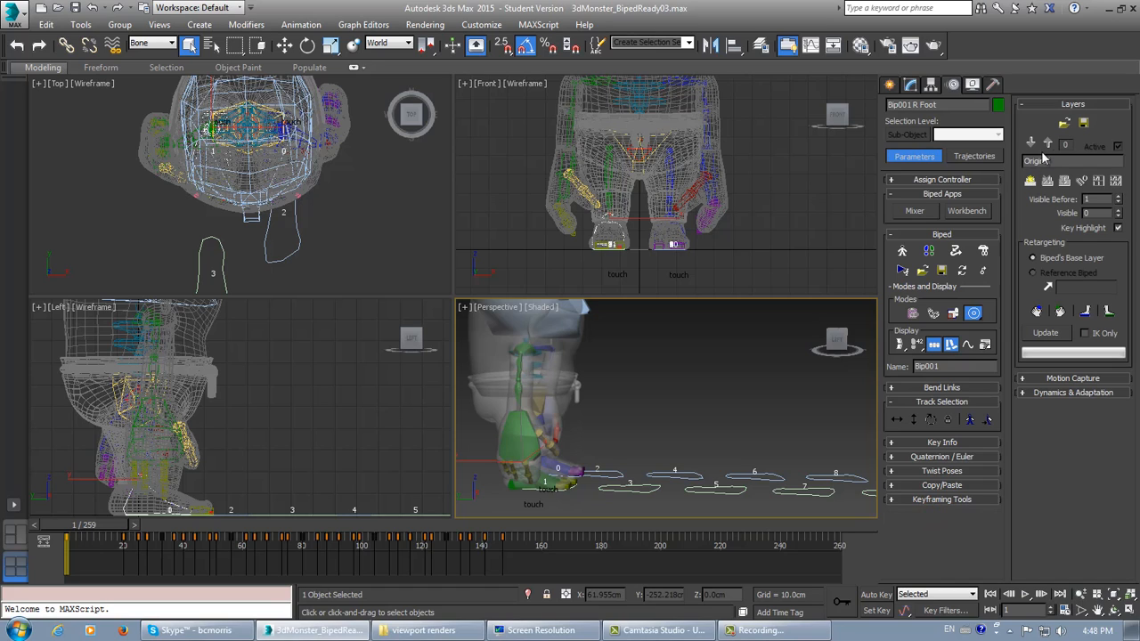
{"action": "left_click", "coordinate": [1031, 180]}
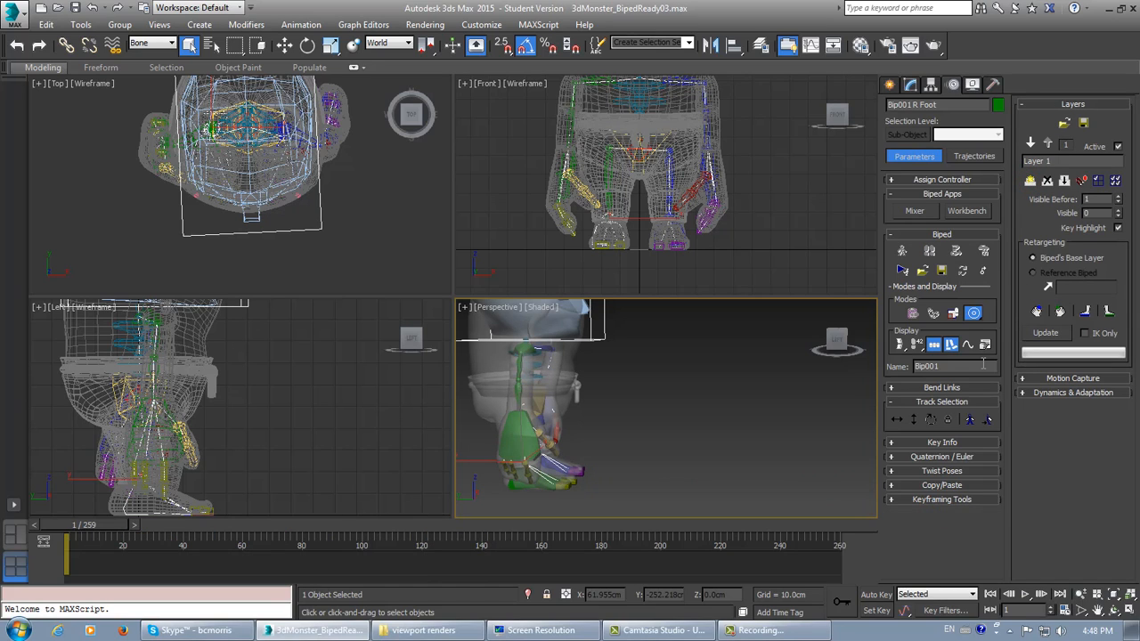
{"action": "middle_click_drag", "start_coordinate": [618, 453], "coordinate": [639, 448]}
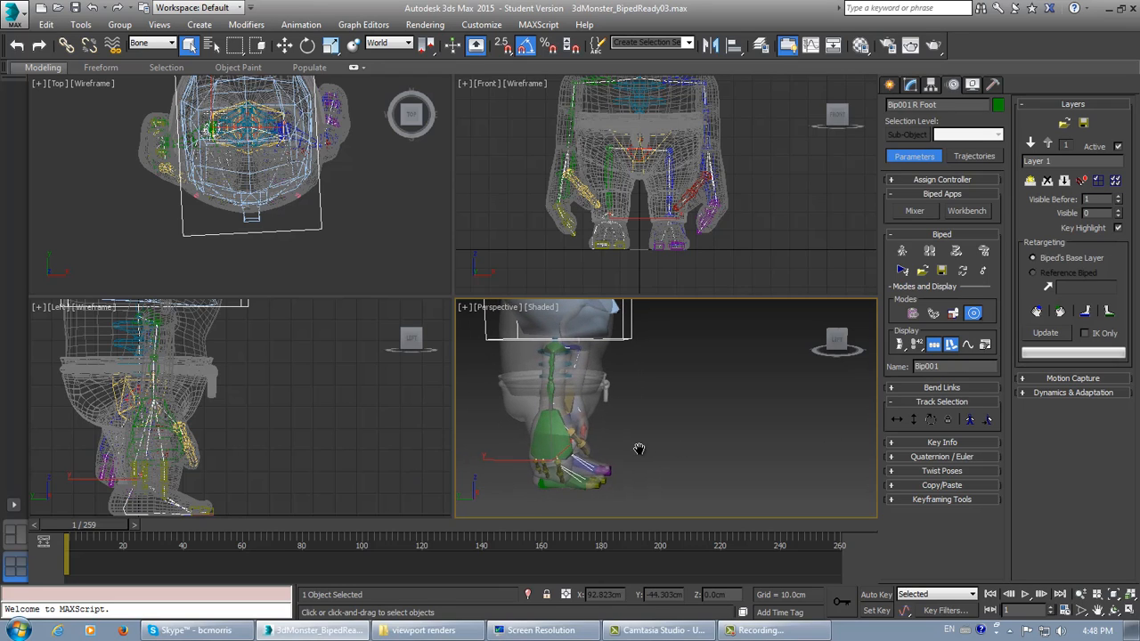
{"action": "left_click", "coordinate": [876, 594]}
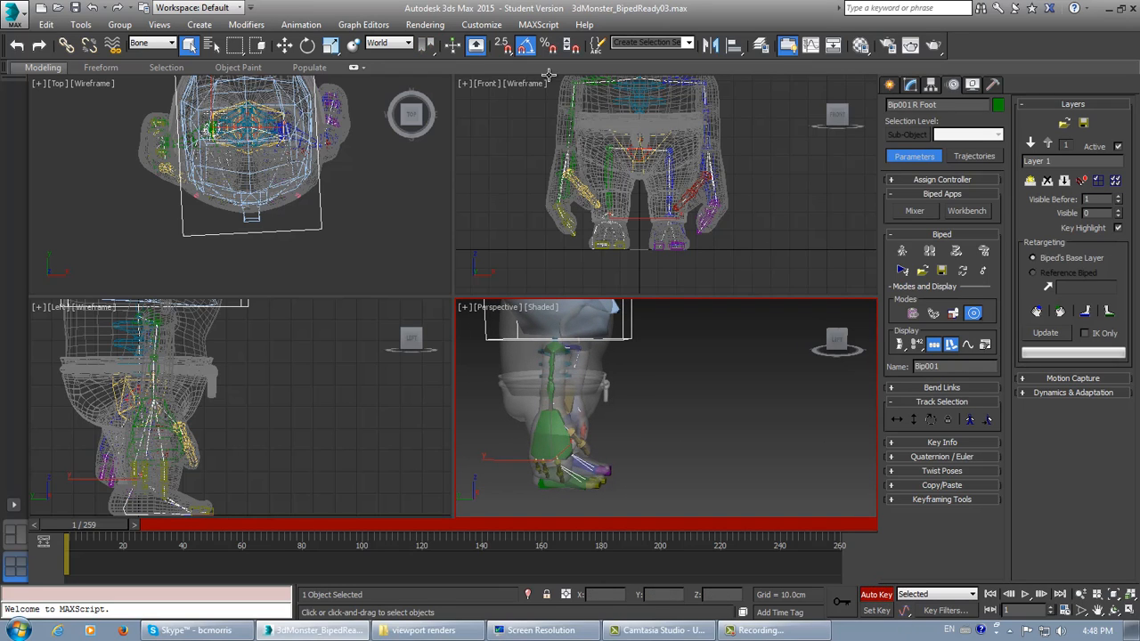
- Try lowering the biped's body vertically to a height of about 35.6 cm, and undo the move
{"action": "left_click", "coordinate": [912, 419]}
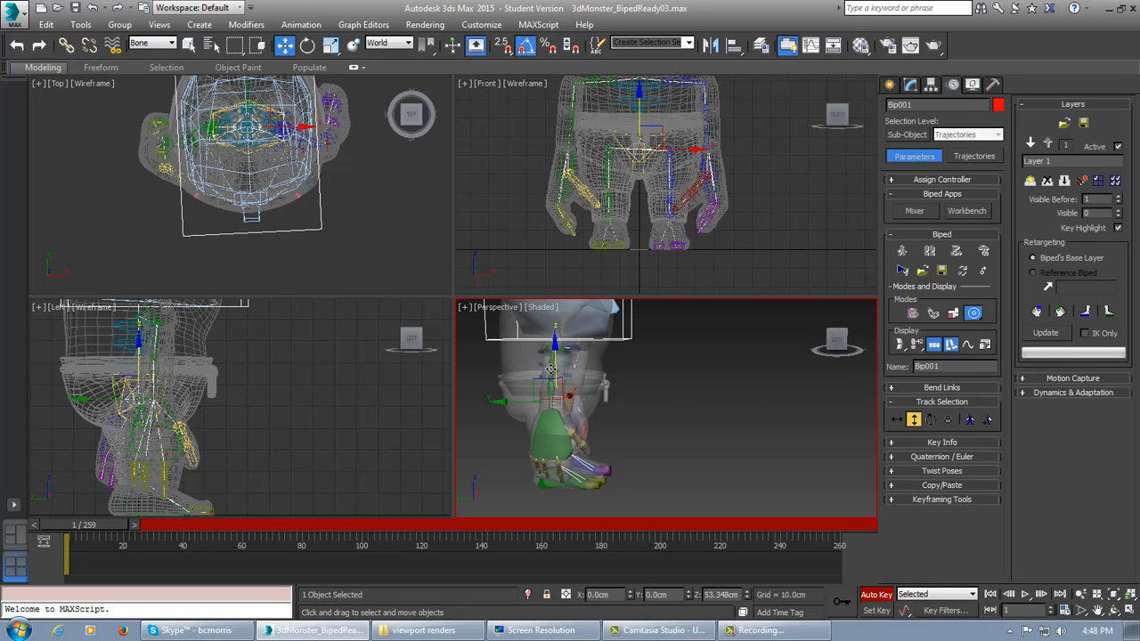
{"action": "left_click_drag", "start_coordinate": [555, 356], "coordinate": [551, 391]}
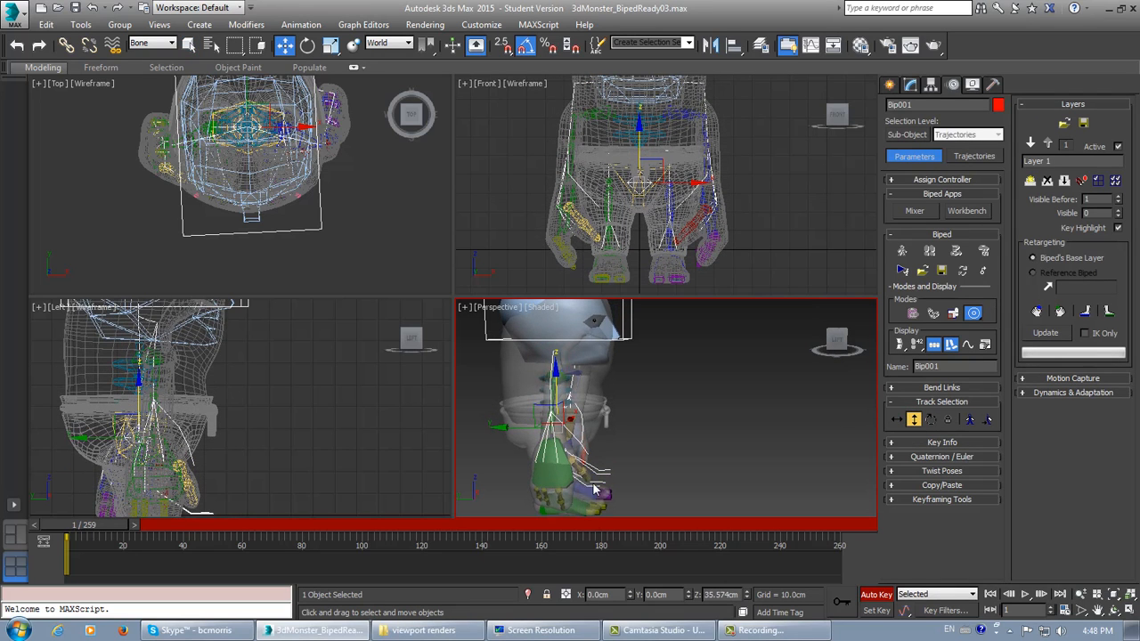
{"action": "left_click", "coordinate": [96, 7]}
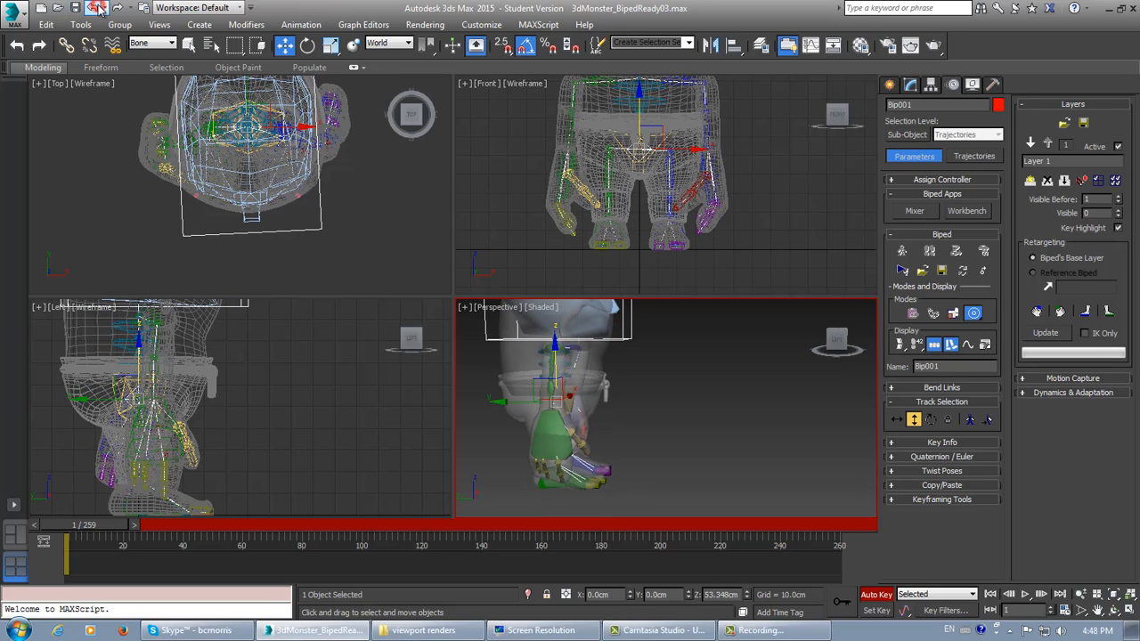
- Turn on retargeting of the left and right legs to the biped's base layer, and select the right foot at frame 1
{"action": "left_click", "coordinate": [1085, 314]}
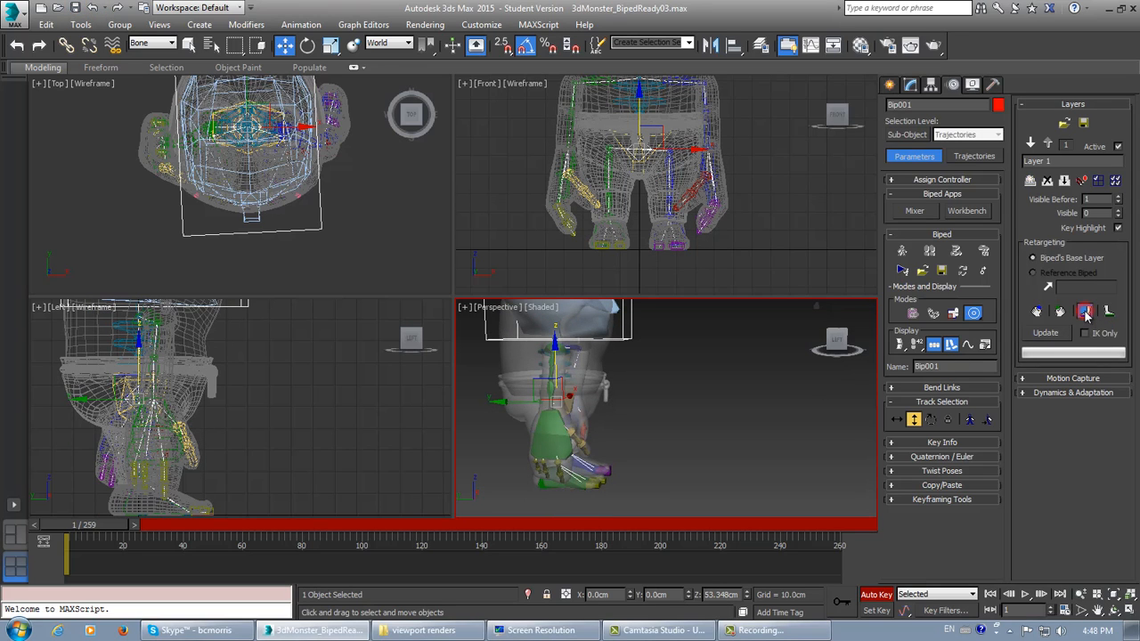
{"action": "left_click", "coordinate": [1108, 313]}
{"action": "left_click", "coordinate": [546, 486]}
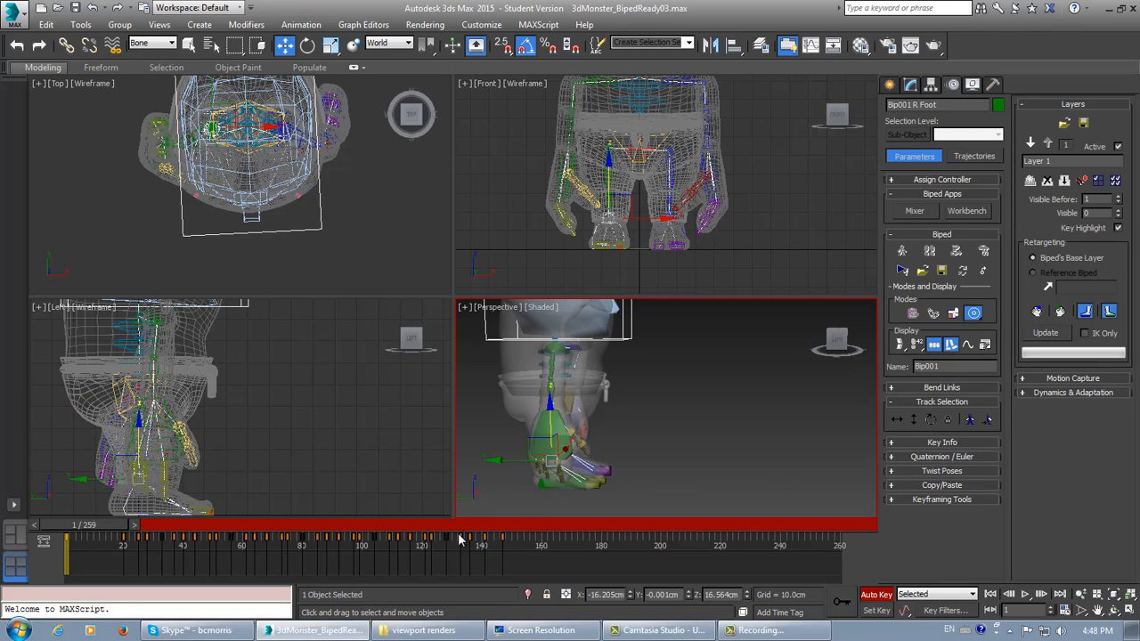
{"action": "left_click_drag", "start_coordinate": [80, 529], "coordinate": [2, 526]}
{"action": "key", "text": "w"}
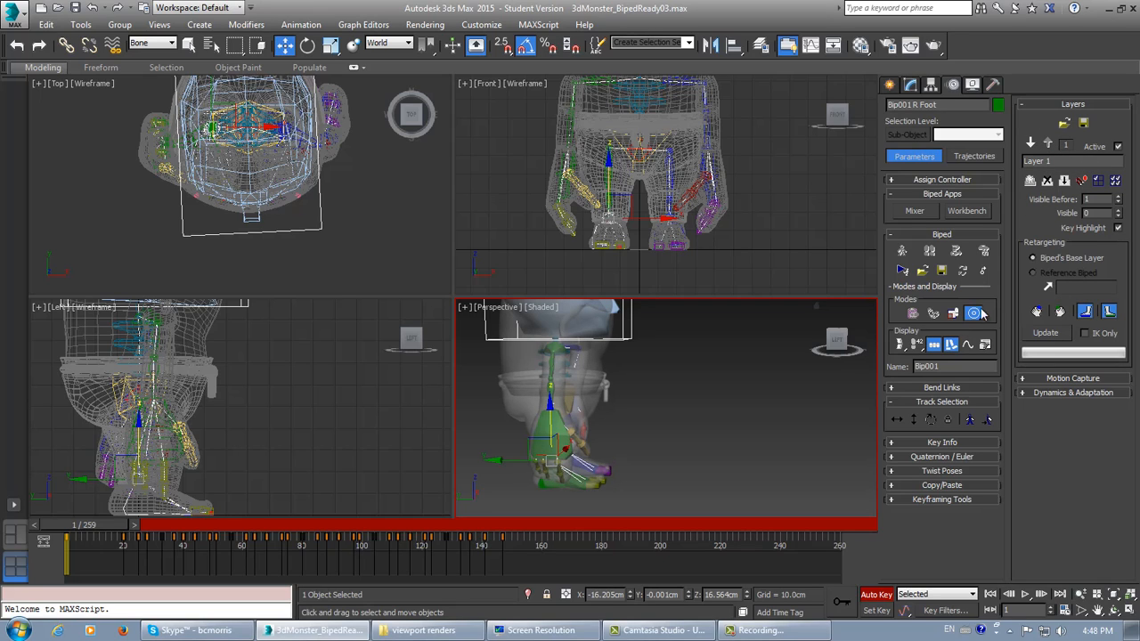
- Select the biped's Body Vertical track and examine the legs and feet in the Left and Perspective viewports
{"action": "left_click", "coordinate": [914, 420]}
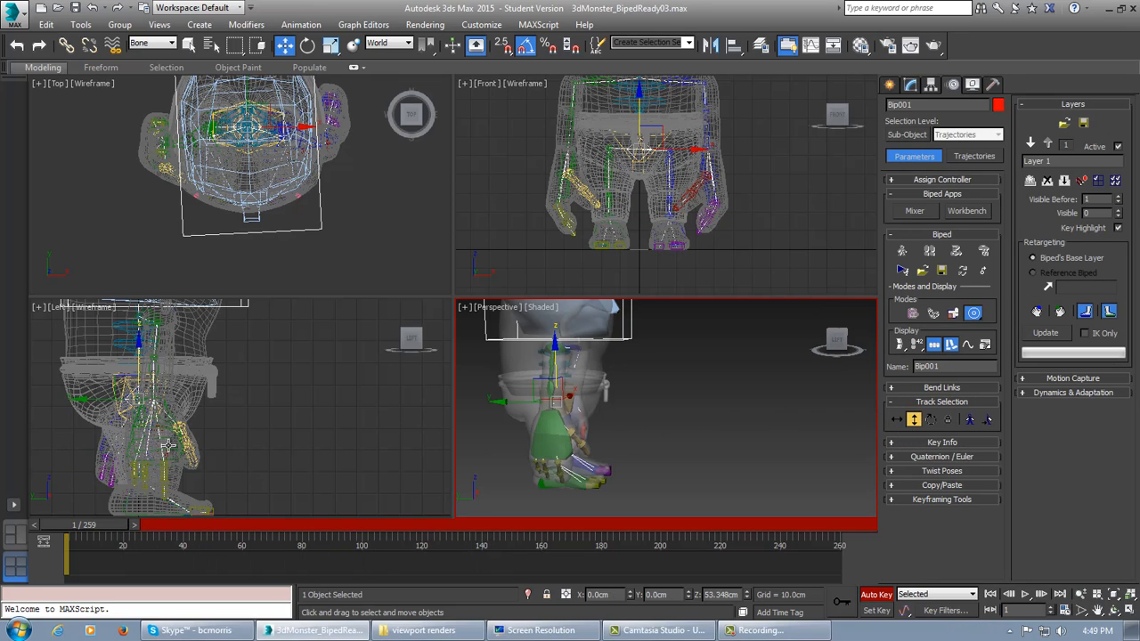
{"action": "middle_click_drag", "start_coordinate": [179, 421], "coordinate": [218, 397]}
{"action": "scroll", "coordinate": [653, 205], "scroll_direction": "up", "scroll_amount": 1}
{"action": "middle_click_drag", "start_coordinate": [659, 392], "coordinate": [575, 378], "text": "alt"}
{"action": "scroll", "coordinate": [611, 435], "scroll_direction": "up", "scroll_amount": 10}
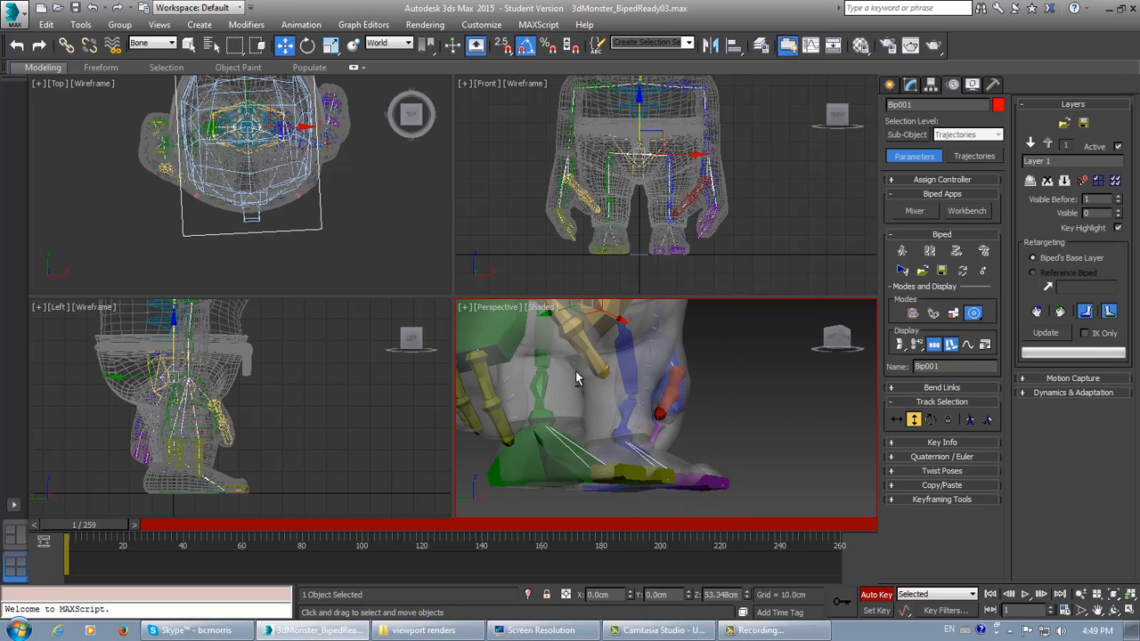
{"action": "middle_click_drag", "start_coordinate": [544, 332], "coordinate": [581, 421], "text": "alt"}
{"action": "scroll", "coordinate": [581, 421], "scroll_direction": "down", "scroll_amount": 5}
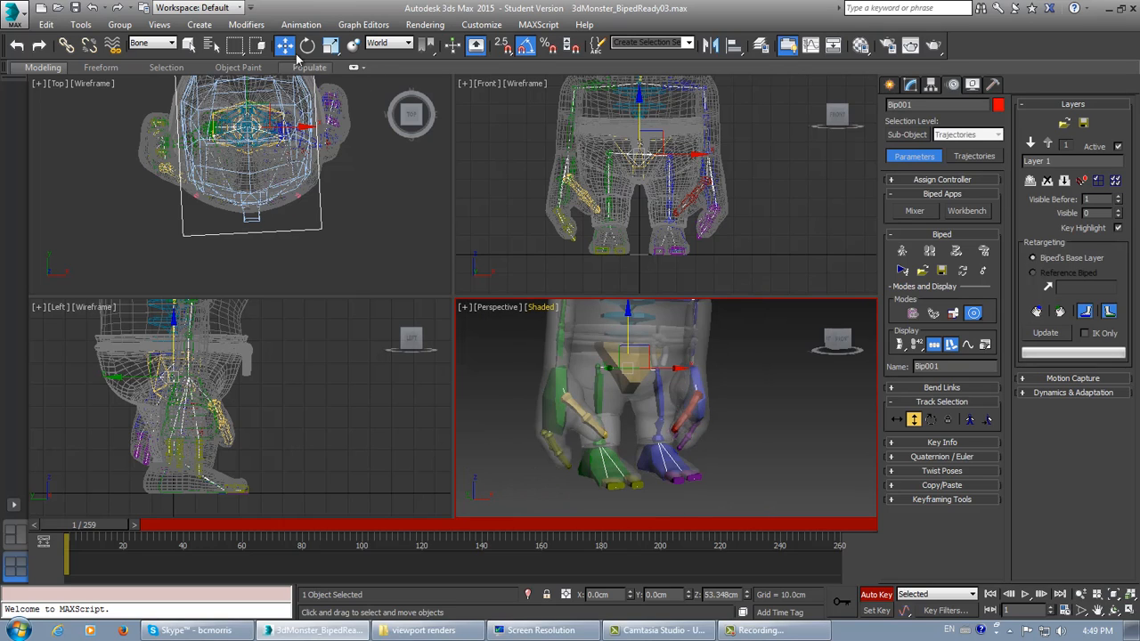
- Select the right hand with all its fingers and save it as a named selection set called RHand_all
{"action": "left_click", "coordinate": [187, 46]}
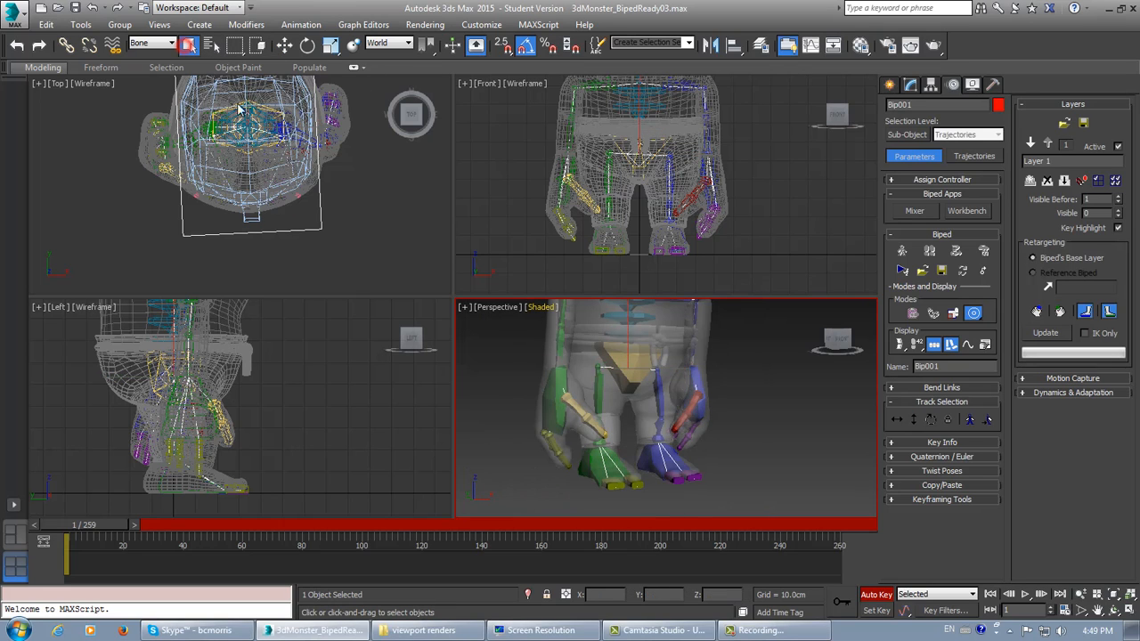
{"action": "double_click", "coordinate": [556, 383]}
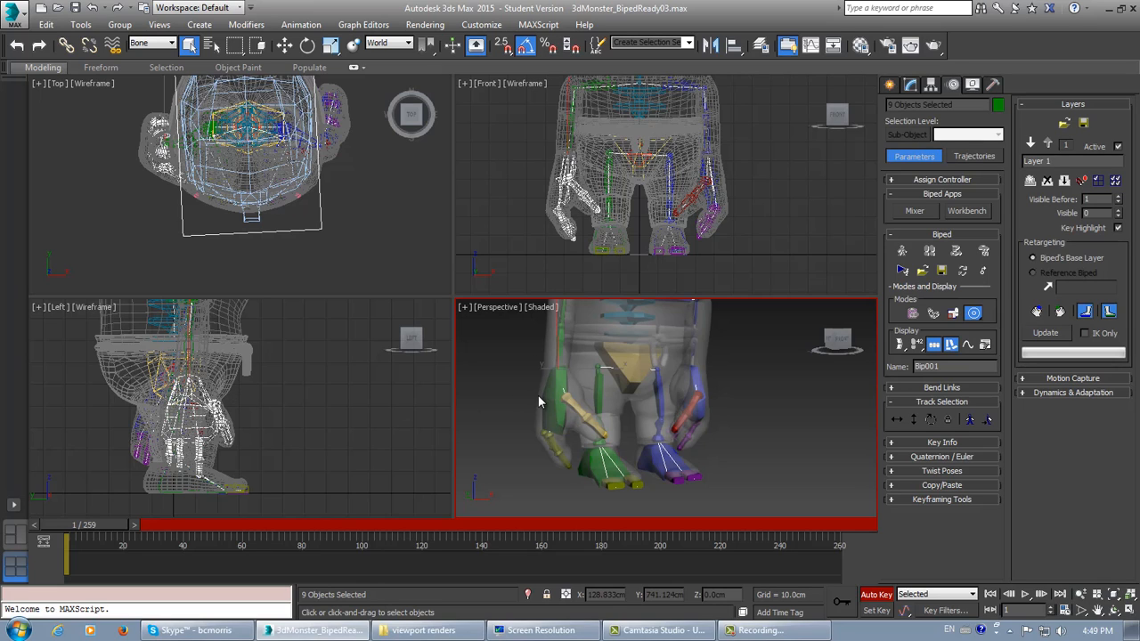
{"action": "left_click", "coordinate": [631, 42]}
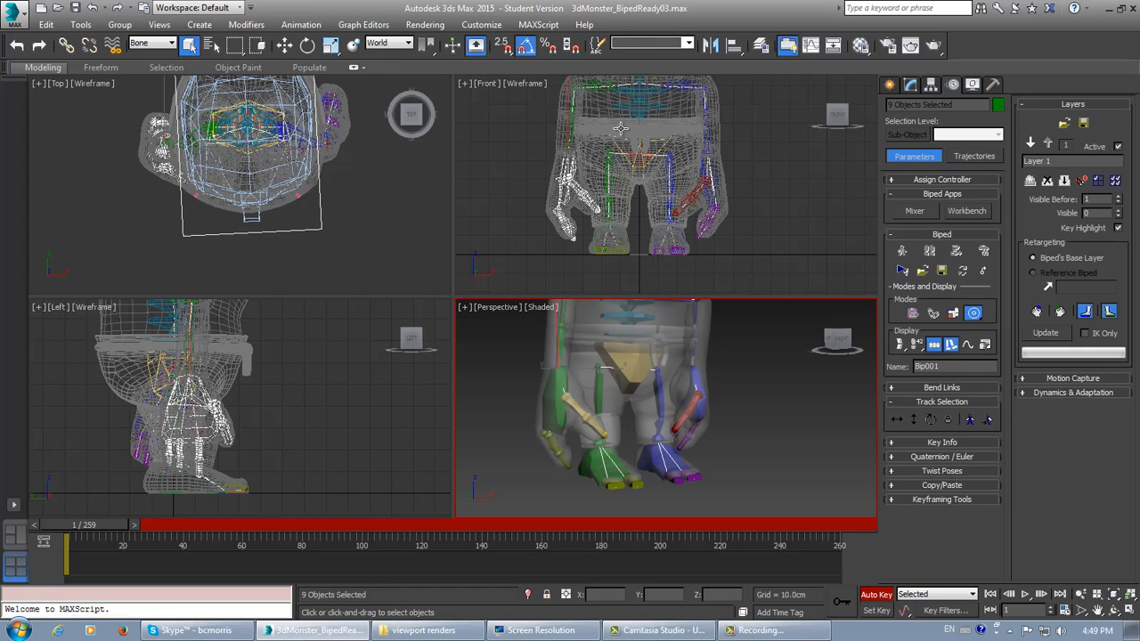
{"action": "left_click", "coordinate": [552, 424]}
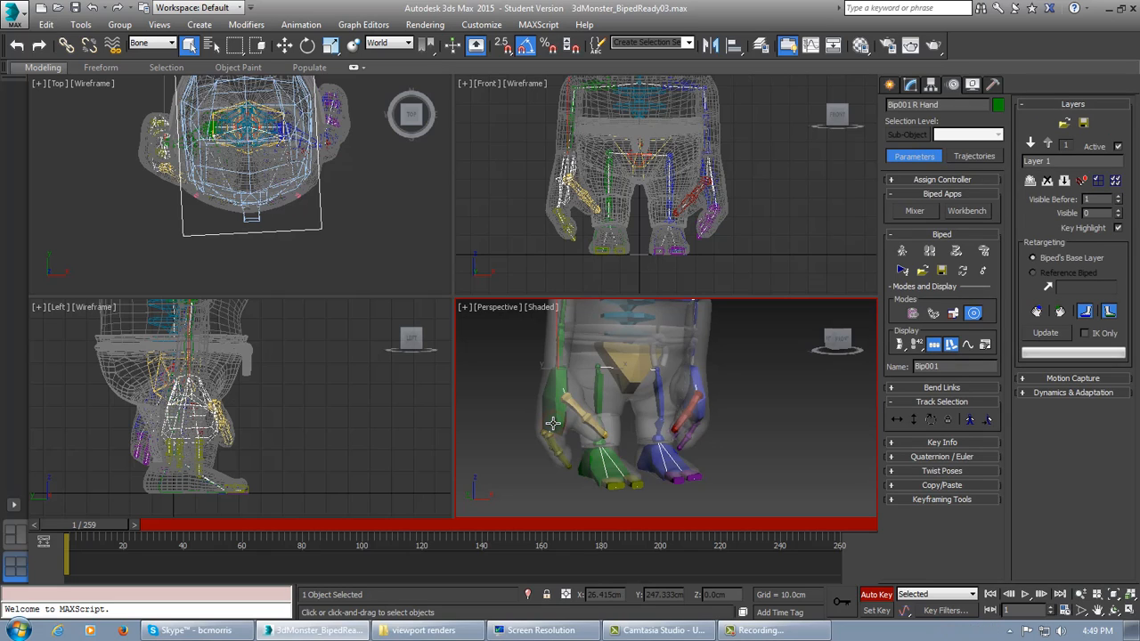
{"action": "double_click", "coordinate": [552, 424]}
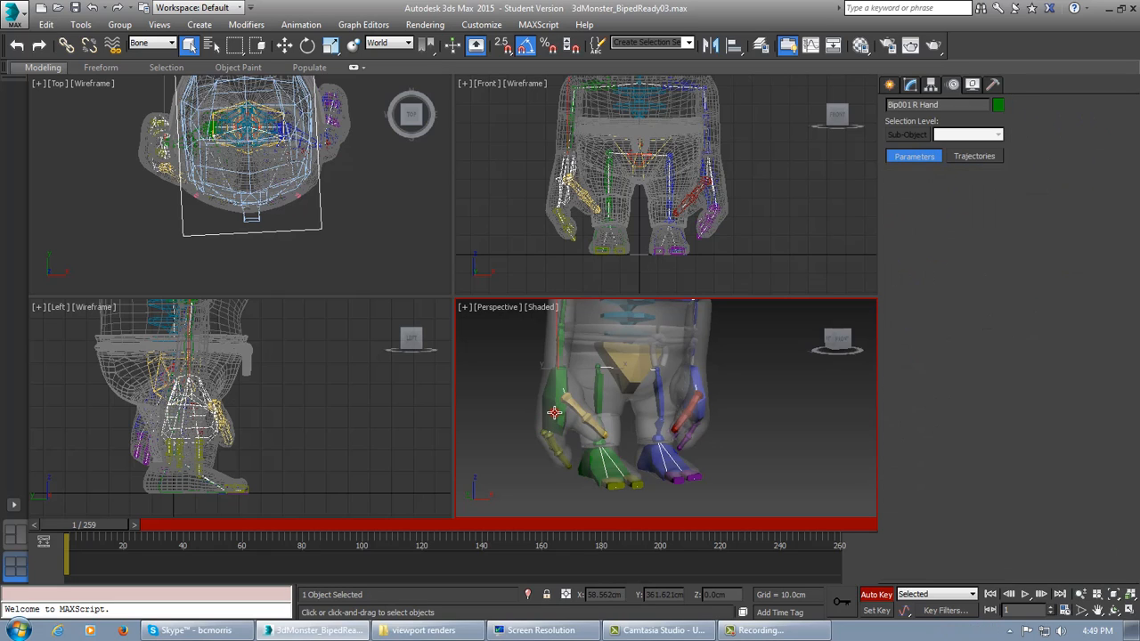
{"action": "left_click", "coordinate": [636, 41]}
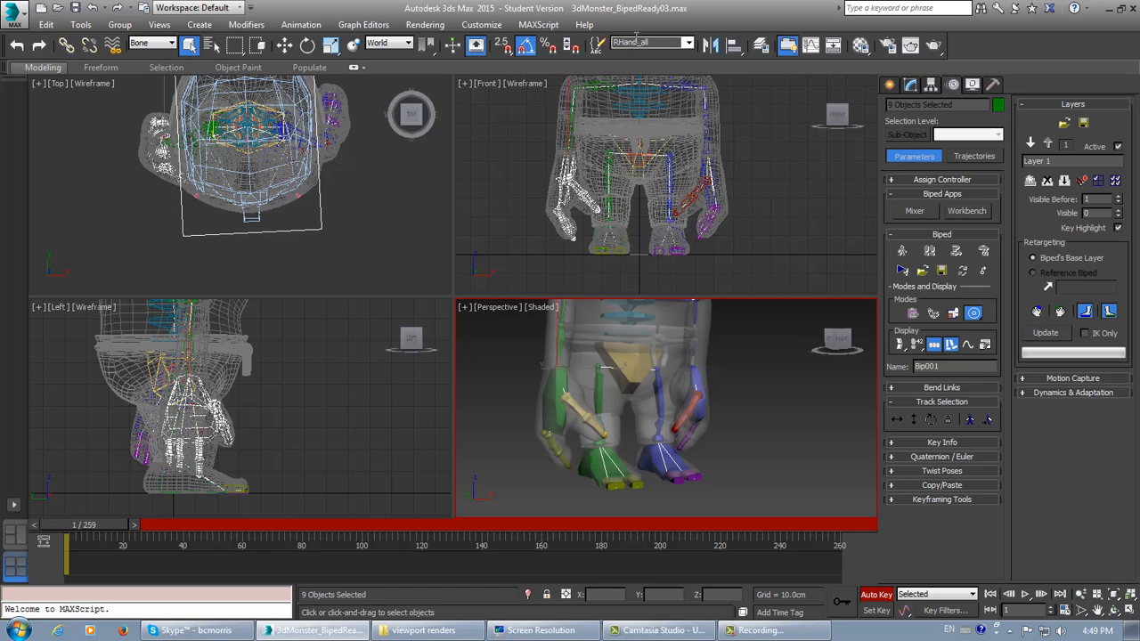
- Hide the selected right hand and finger bones
{"action": "right_click", "coordinate": [555, 387]}
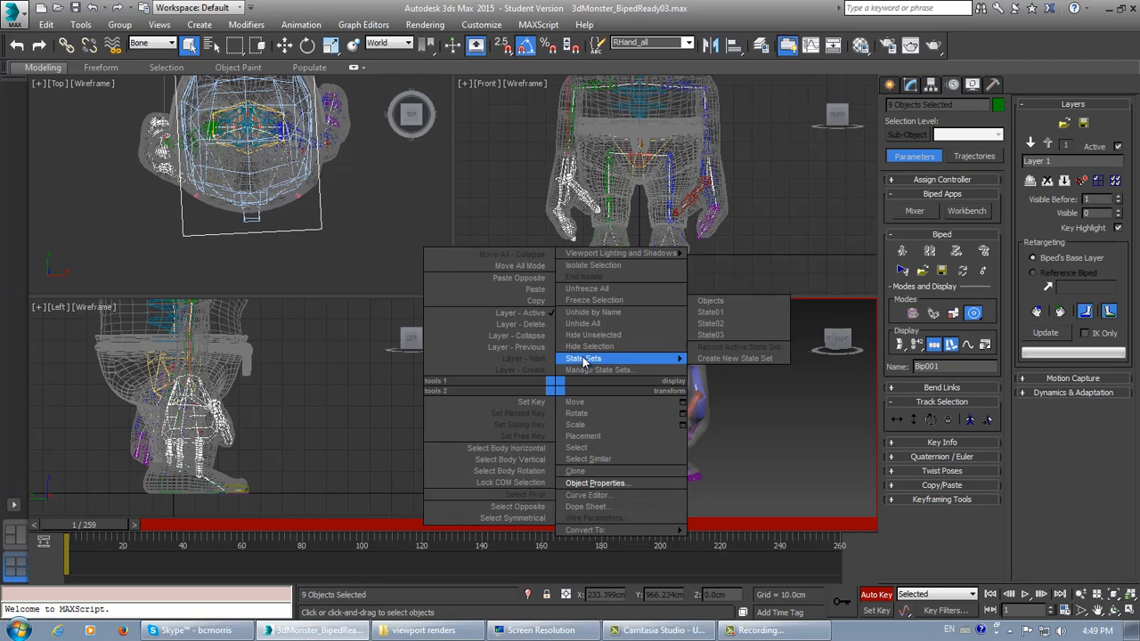
{"action": "left_click", "coordinate": [570, 374]}
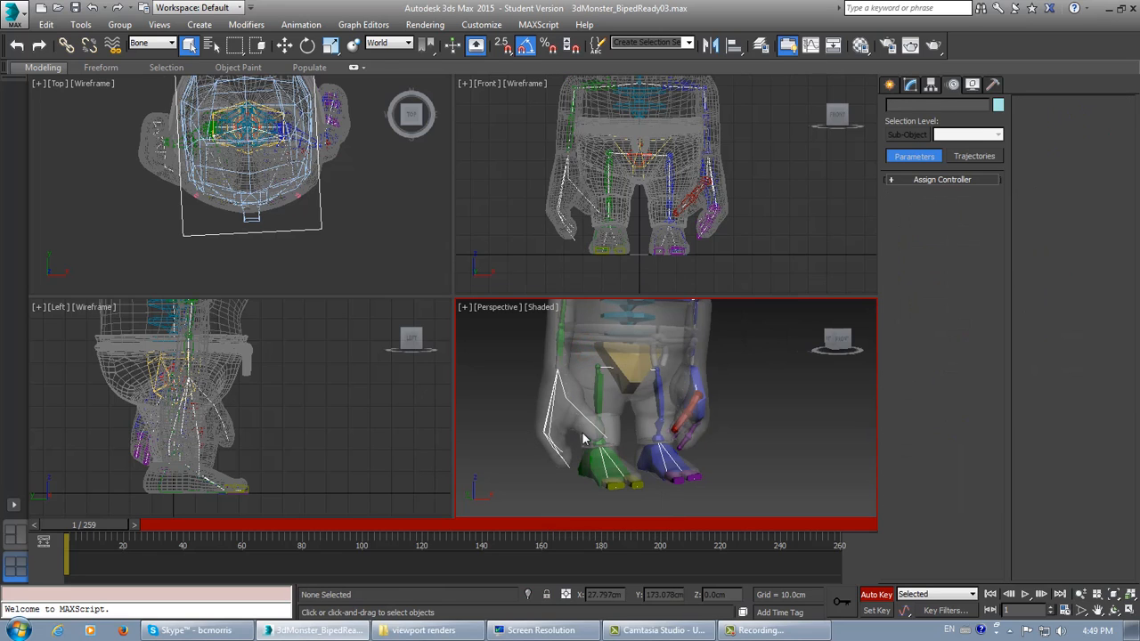
{"action": "middle_click_drag", "start_coordinate": [591, 428], "coordinate": [620, 403], "text": "alt"}
{"action": "scroll", "coordinate": [621, 402], "scroll_direction": "up", "scroll_amount": 6}
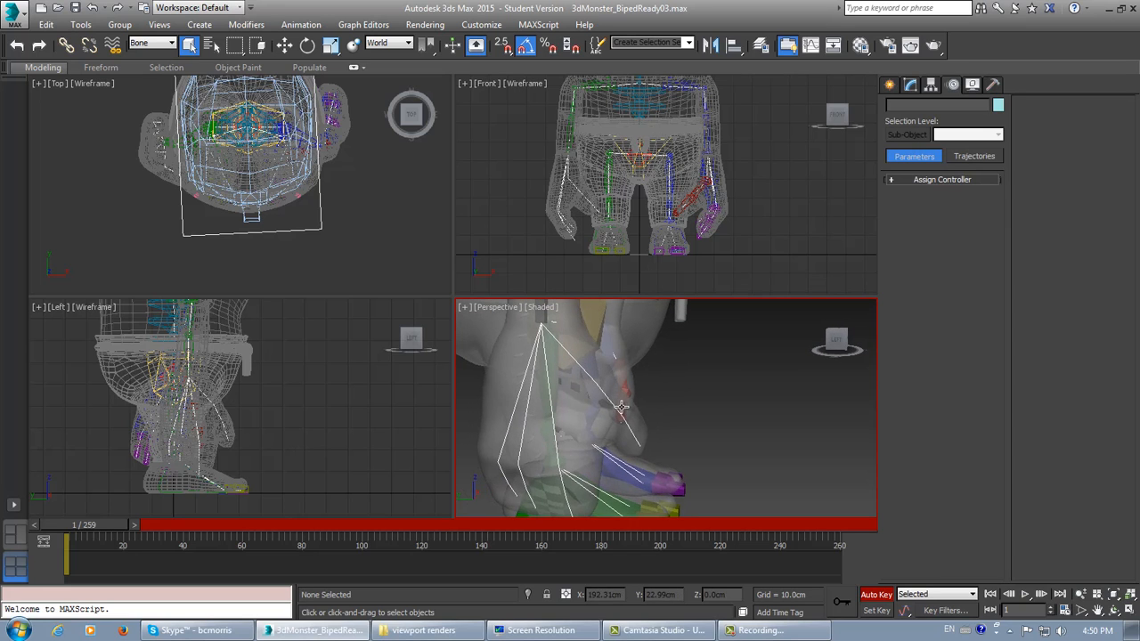
{"action": "scroll", "coordinate": [626, 408], "scroll_direction": "down", "scroll_amount": 5}
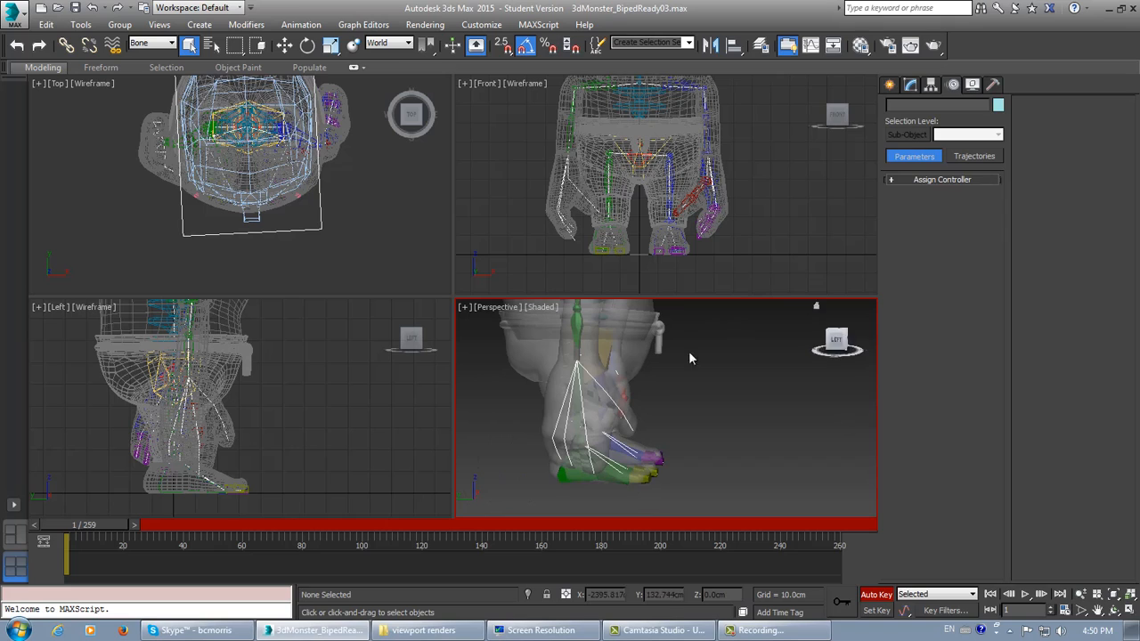
- With the right foot selected, set the biped layer's Visible Before value to 0
{"action": "left_click", "coordinate": [611, 475]}
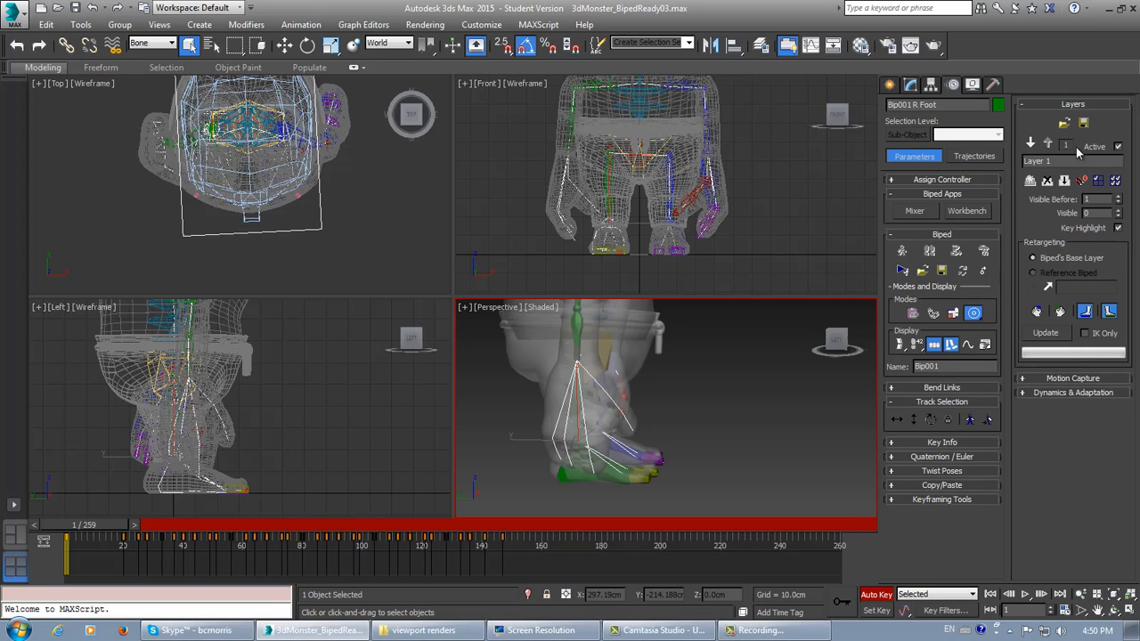
{"action": "left_click", "coordinate": [1117, 228]}
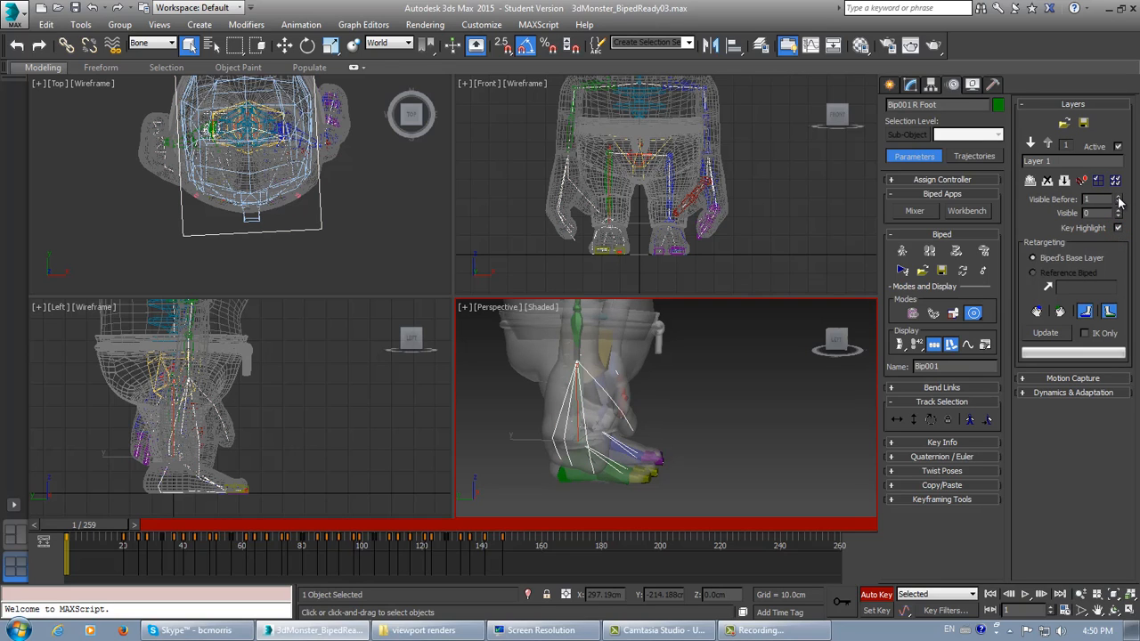
{"action": "left_click", "coordinate": [1119, 203]}
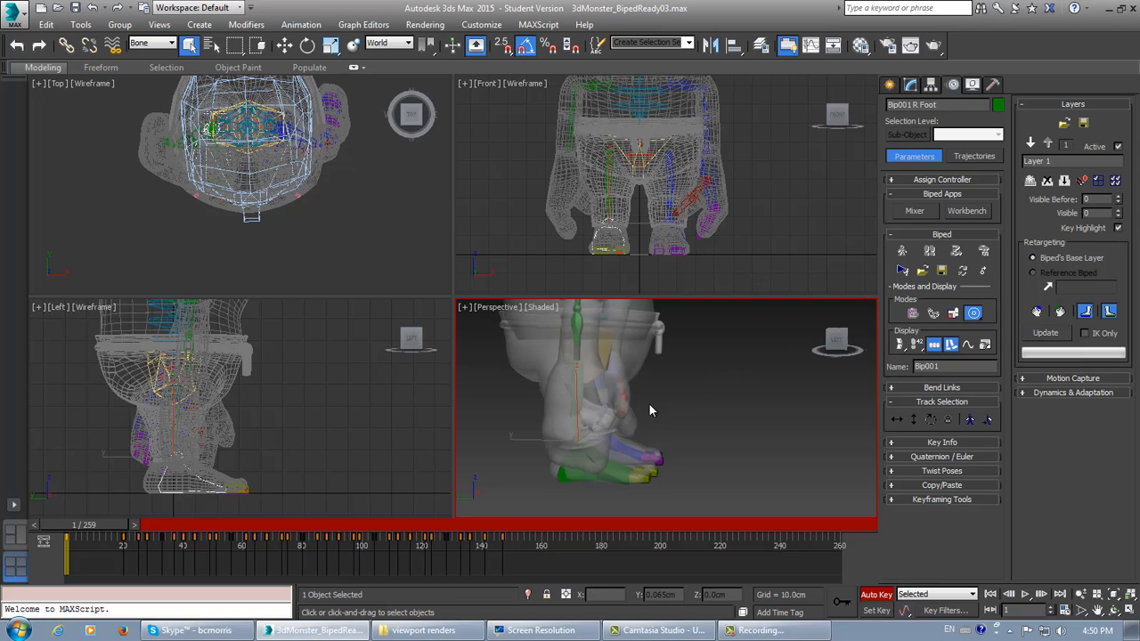
{"action": "mouse_move", "coordinate": [642, 406]}
{"action": "middle_mouse_down", "text": "alt"}
{"action": "mouse_move", "coordinate": [637, 424]}
{"action": "mouse_move", "coordinate": [665, 412]}
{"action": "mouse_move", "coordinate": [580, 437]}
{"action": "mouse_move", "coordinate": [657, 382]}
{"action": "mouse_move", "coordinate": [636, 399]}
{"action": "mouse_move", "coordinate": [654, 394]}
{"action": "middle_mouse_up", "text": "alt"}
{"action": "scroll", "coordinate": [618, 415], "scroll_direction": "up", "scroll_amount": 3}
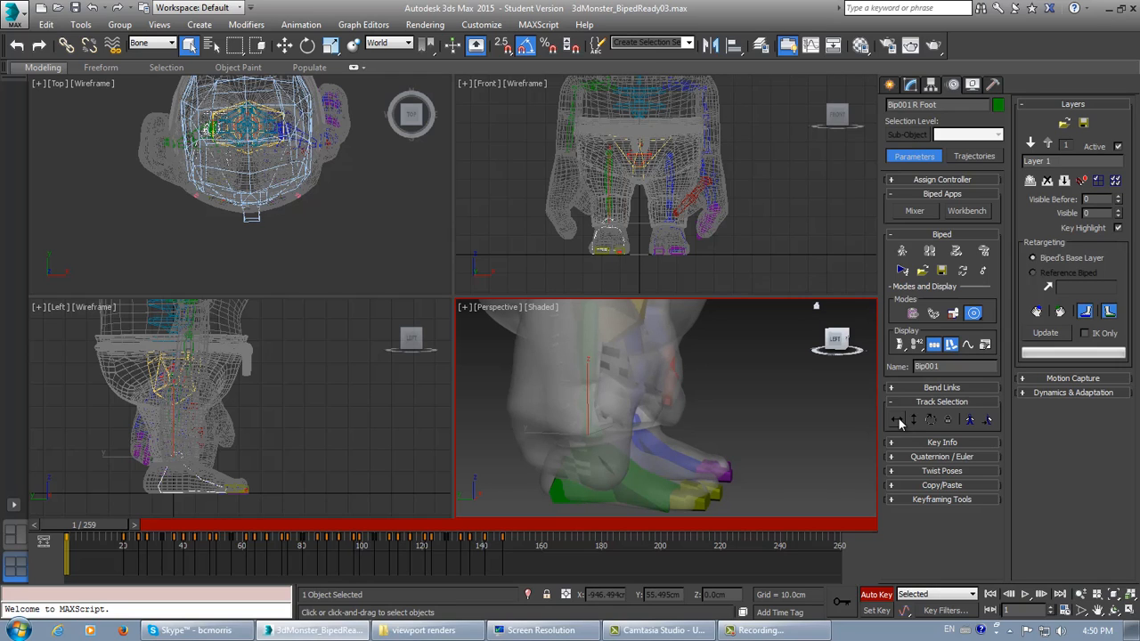
- Keep Auto Key on and select the biped's Body Vertical track for moving
{"action": "left_click", "coordinate": [875, 595]}
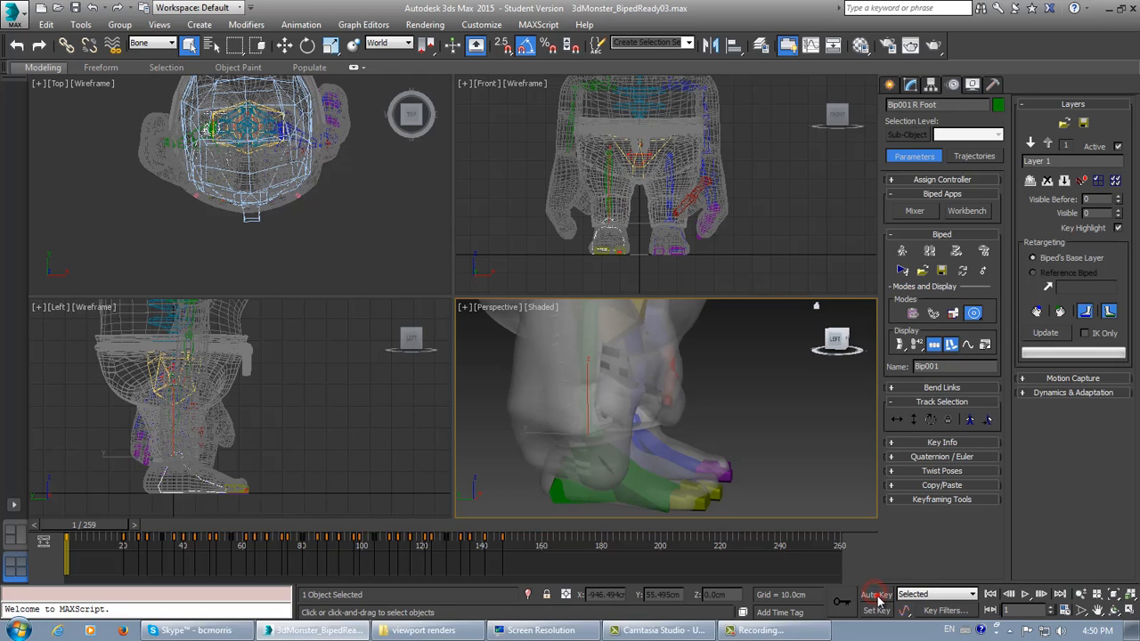
{"action": "left_click", "coordinate": [875, 595]}
{"action": "left_click", "coordinate": [913, 419]}
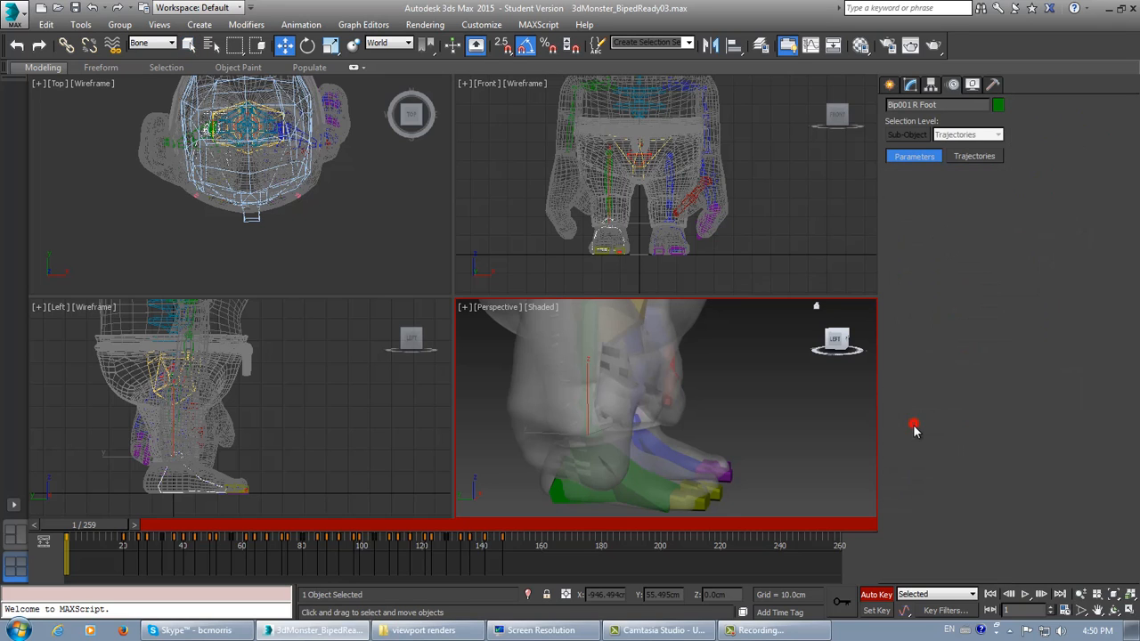
{"action": "left_click", "coordinate": [634, 151]}
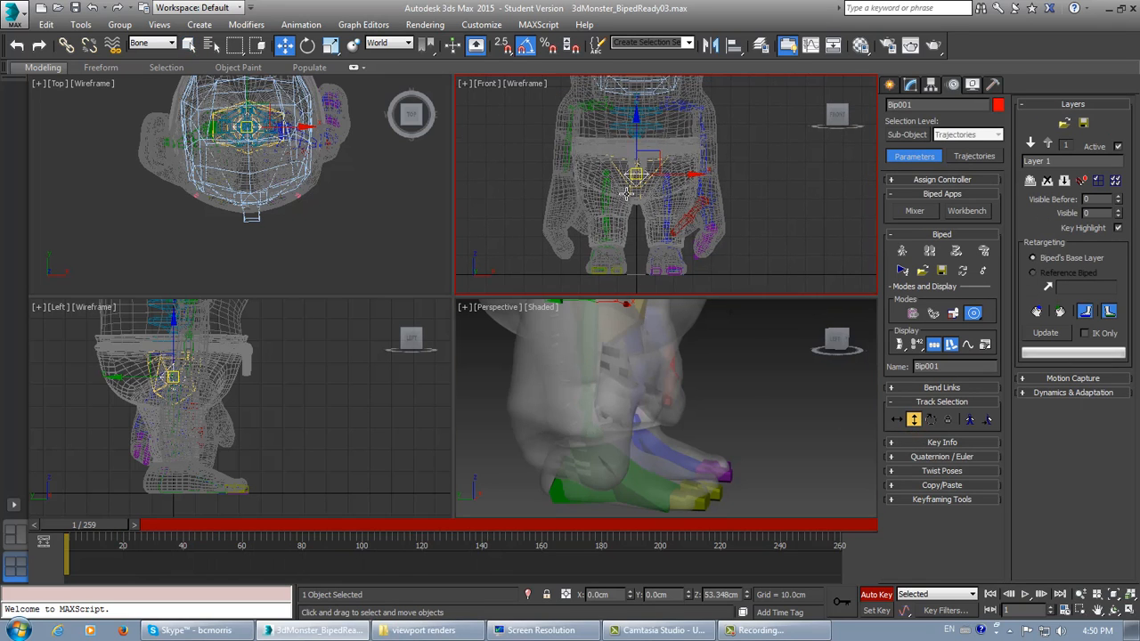
{"action": "middle_click_drag", "start_coordinate": [278, 368], "coordinate": [329, 356]}
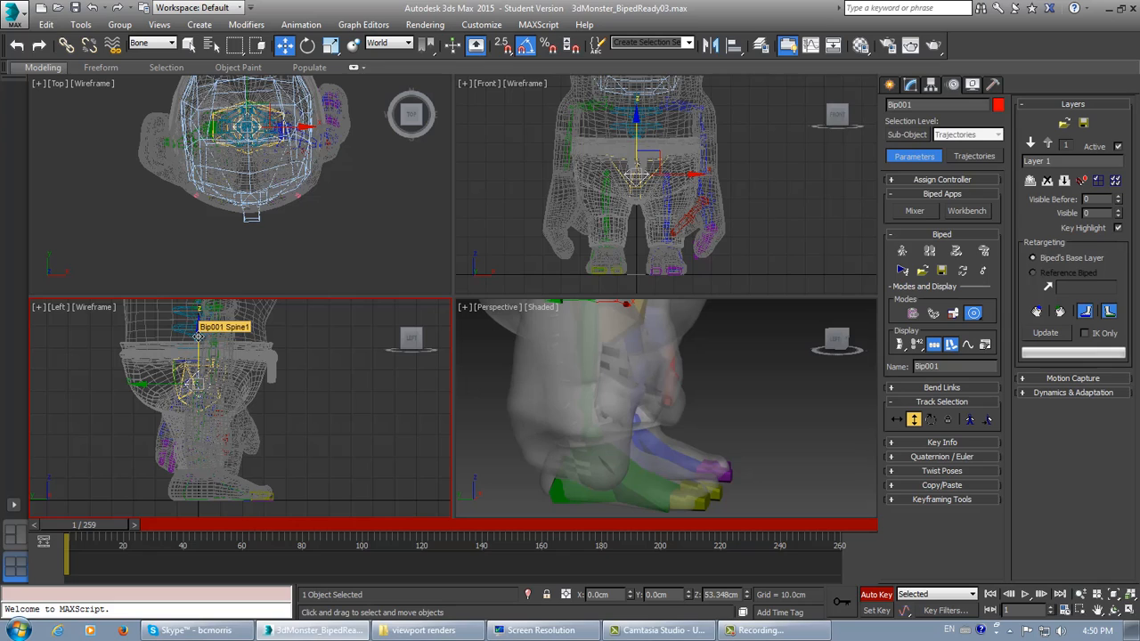
{"action": "left_click", "coordinate": [913, 421]}
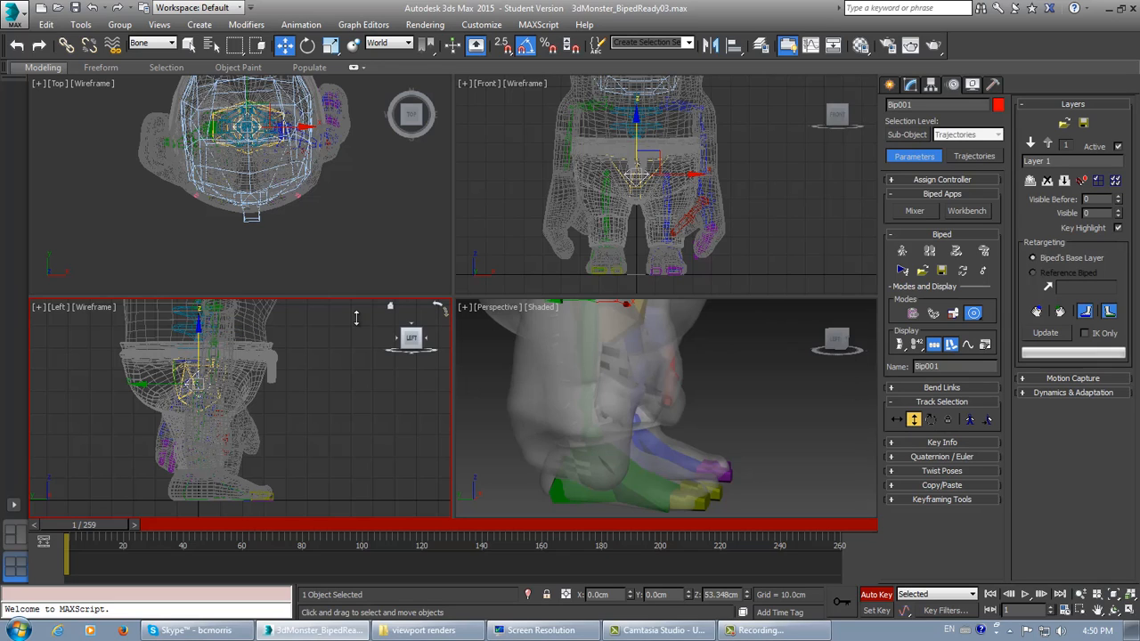
- Set the Move reference coordinate system to Local and lower the biped's body slightly along its vertical axis at frame 1
{"action": "left_click", "coordinate": [408, 43]}
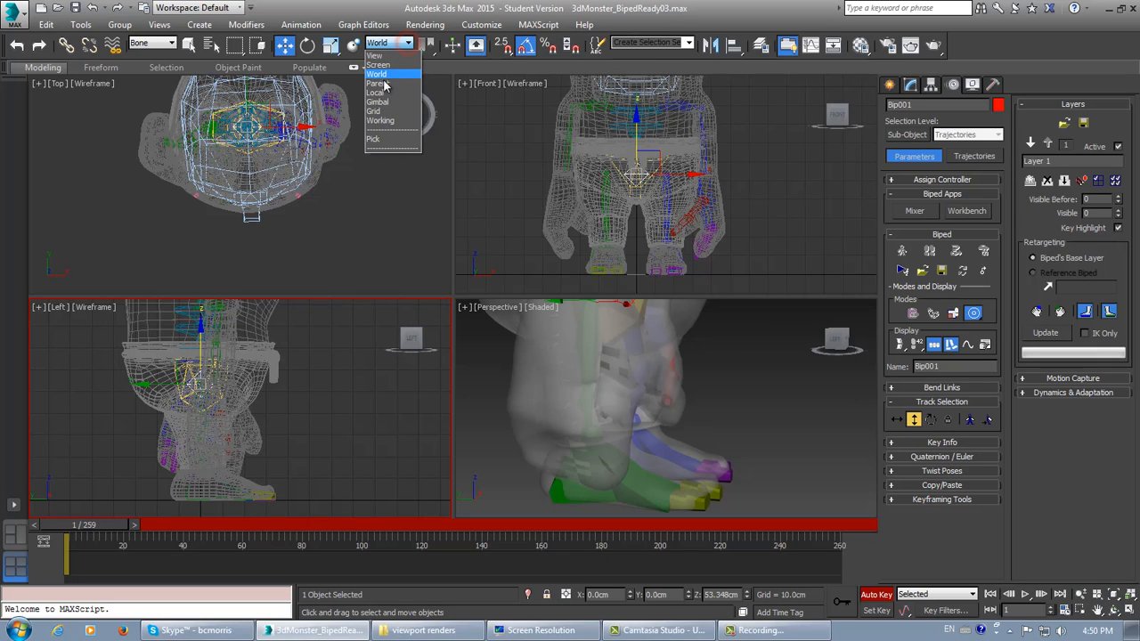
{"action": "left_click", "coordinate": [380, 92]}
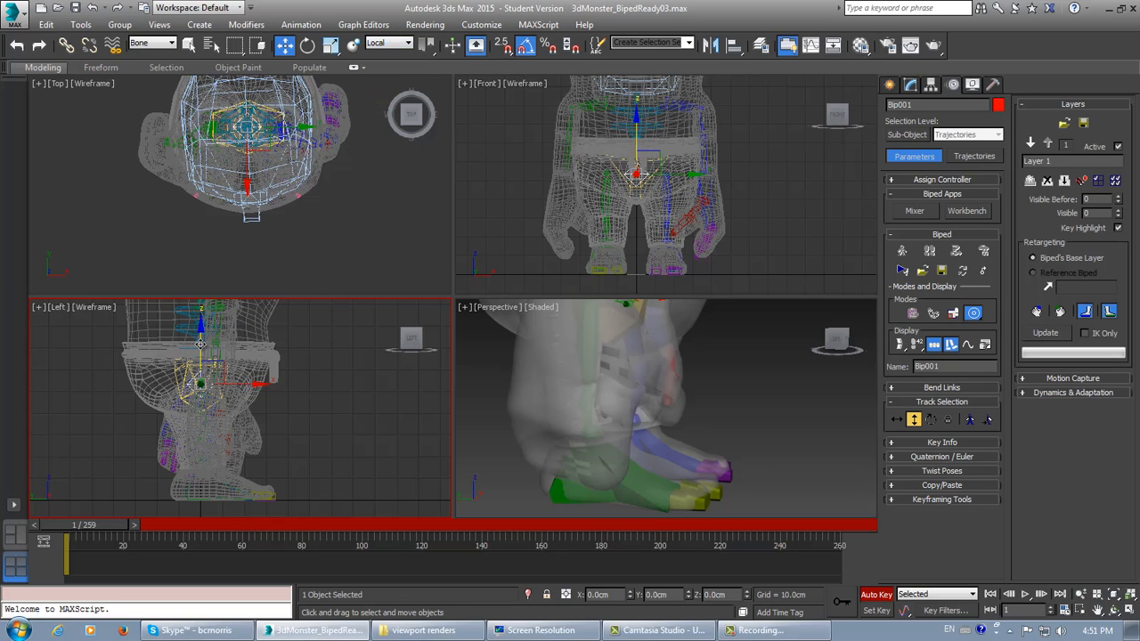
{"action": "left_click_drag", "start_coordinate": [200, 345], "coordinate": [201, 352]}
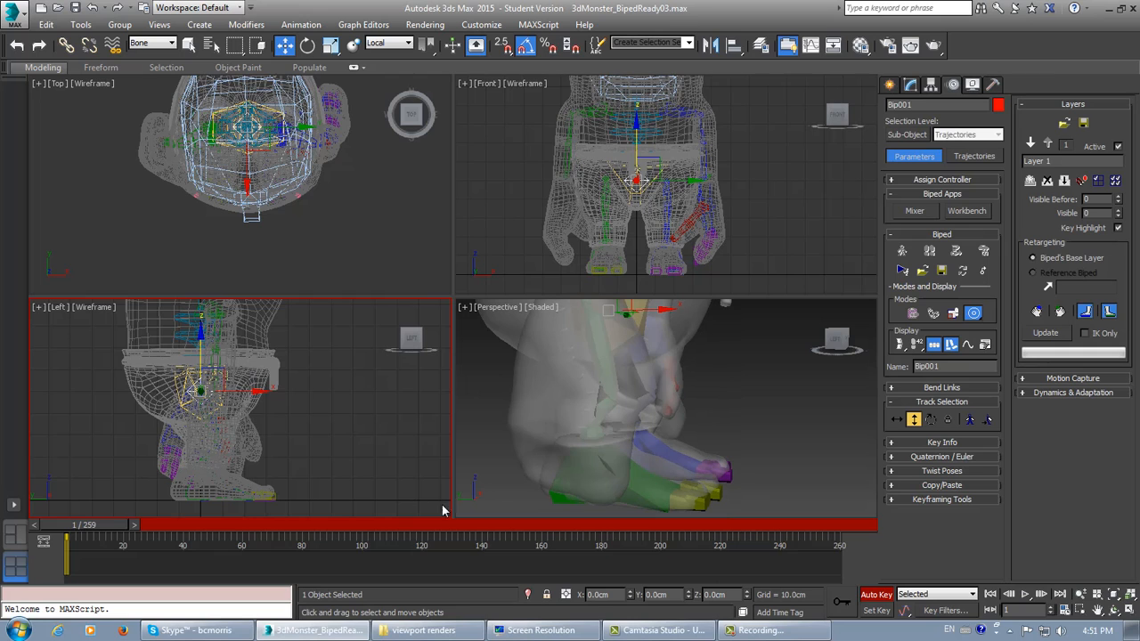
- Scrub the walk to frame 63 and back to frame 42, and examine the feet up close in the Perspective viewport
{"action": "middle_click_drag", "start_coordinate": [782, 455], "coordinate": [650, 456], "text": "alt"}
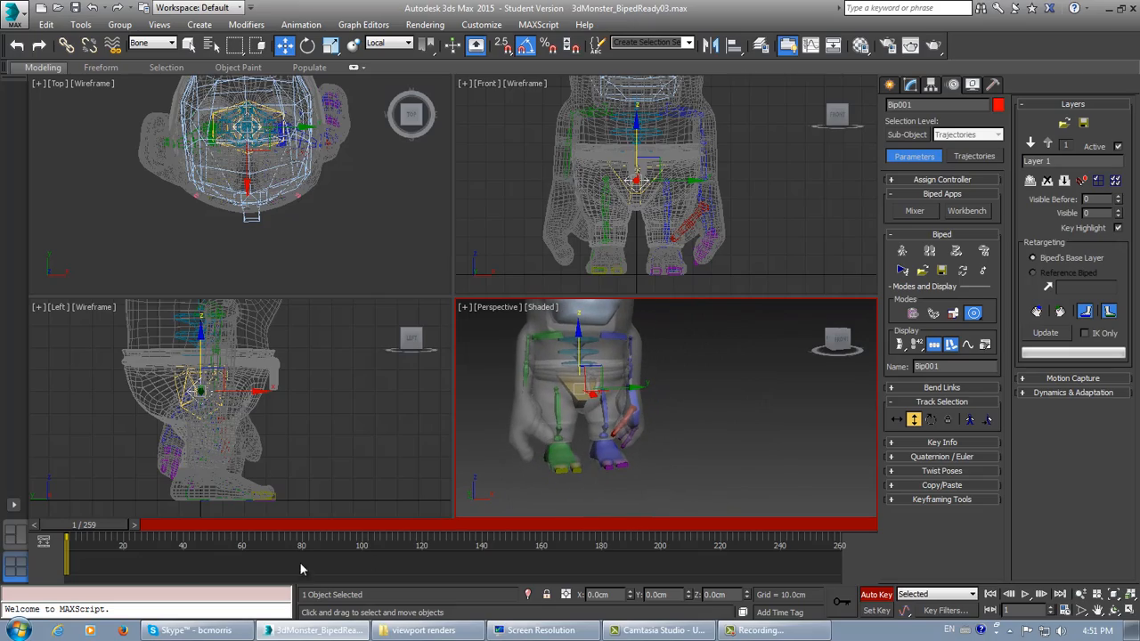
{"action": "left_click_drag", "start_coordinate": [89, 526], "coordinate": [267, 541]}
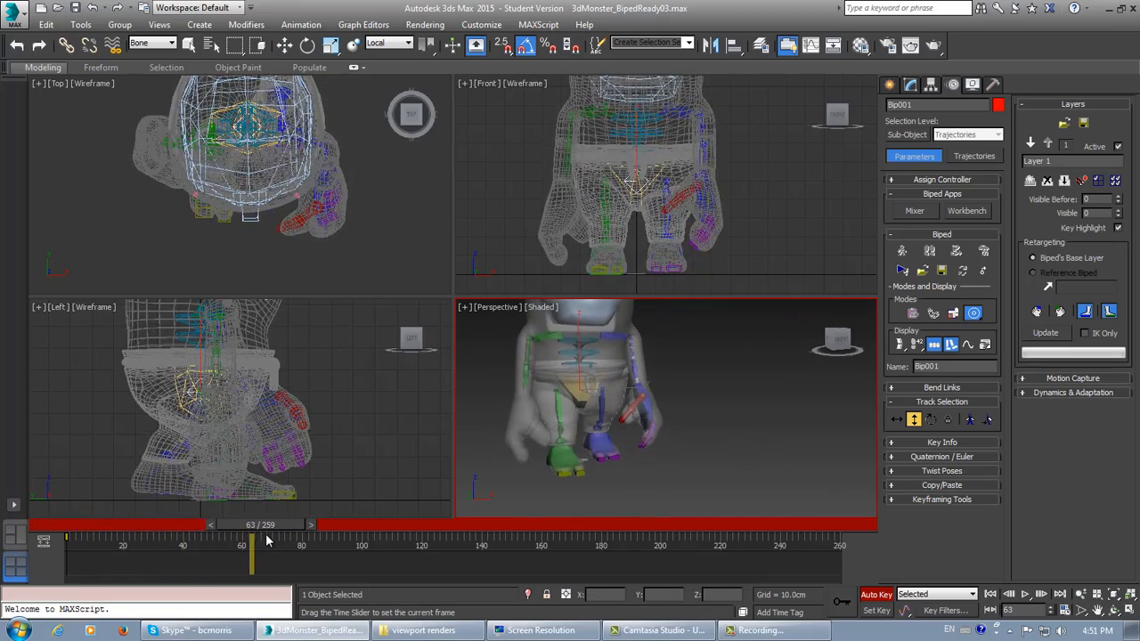
{"action": "key", "text": "w"}
{"action": "middle_click_drag", "start_coordinate": [592, 435], "coordinate": [475, 444], "text": "alt"}
{"action": "left_click_drag", "start_coordinate": [283, 533], "coordinate": [238, 537]}
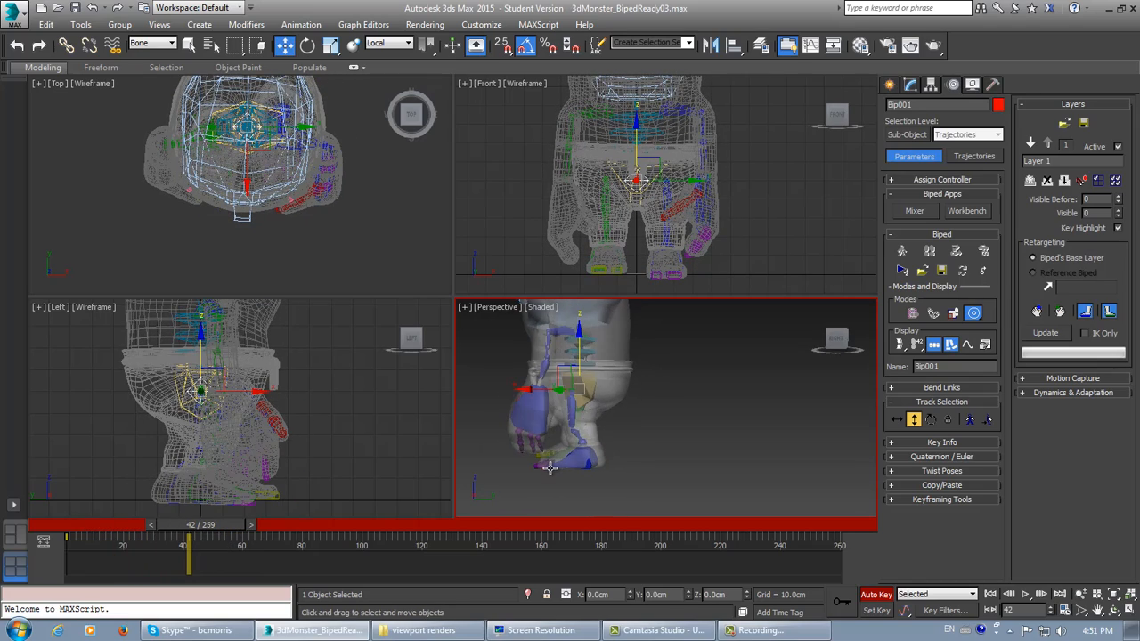
{"action": "scroll", "coordinate": [549, 468], "scroll_direction": "up", "scroll_amount": 10}
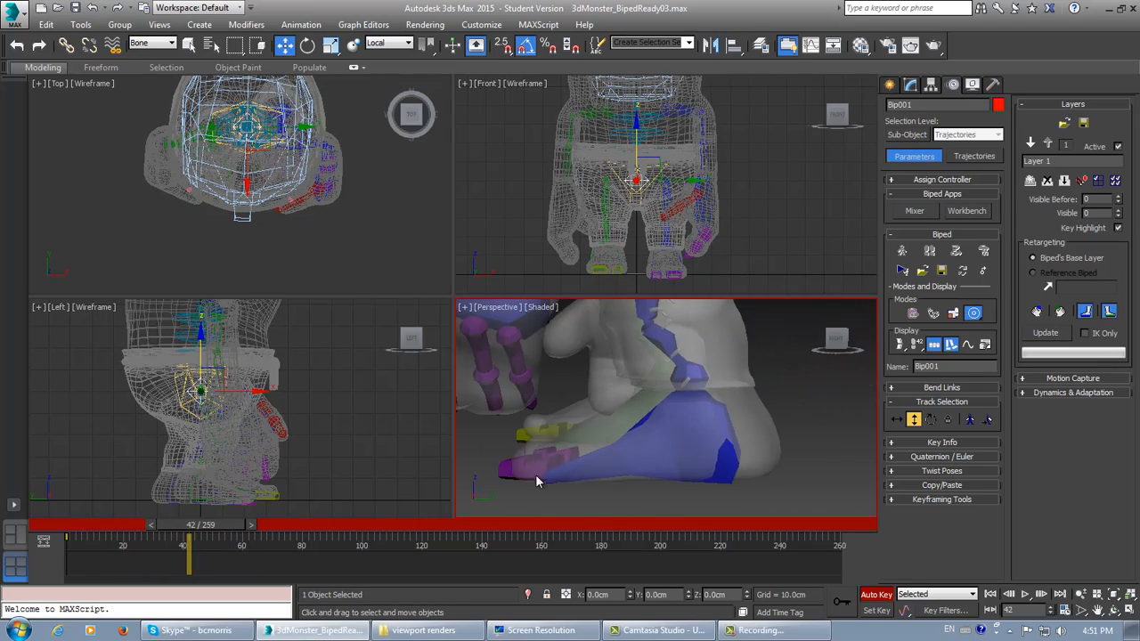
- Scrub back to frame 1 and review the lowered pose of the whole lower body from the front
{"action": "left_click_drag", "start_coordinate": [214, 532], "coordinate": [66, 537]}
{"action": "key", "text": "w"}
{"action": "middle_click_drag", "start_coordinate": [359, 470], "coordinate": [332, 462]}
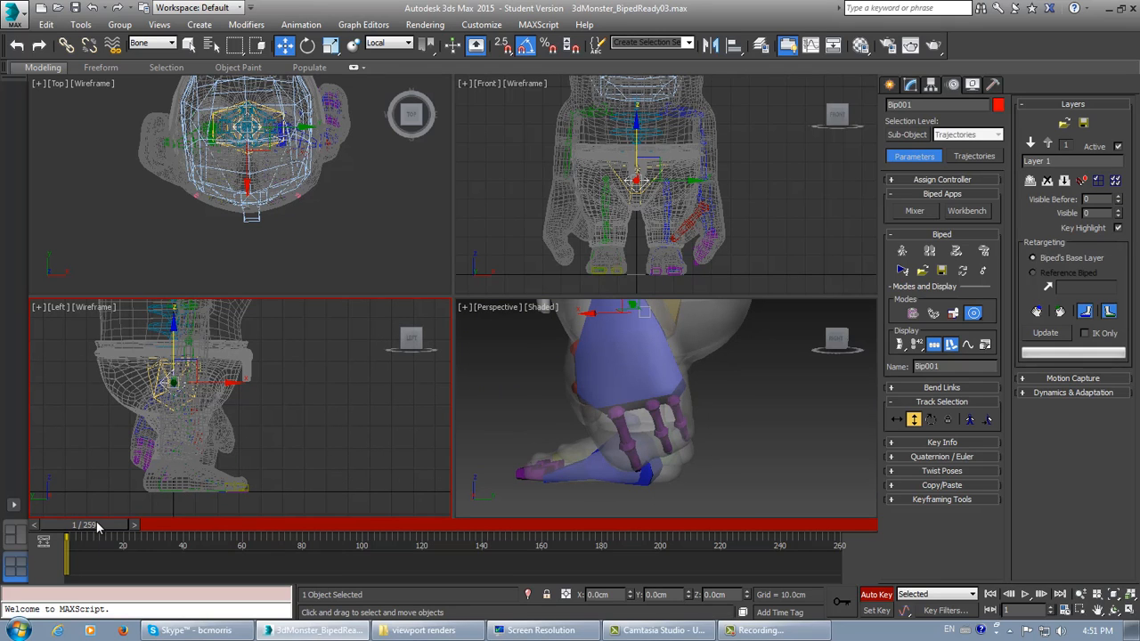
{"action": "left_click_drag", "start_coordinate": [94, 525], "coordinate": [75, 538]}
{"action": "key", "text": "w"}
{"action": "mouse_move", "coordinate": [565, 426]}
{"action": "middle_mouse_down"}
{"action": "mouse_move", "coordinate": [526, 444]}
{"action": "mouse_move", "coordinate": [697, 433]}
{"action": "mouse_move", "coordinate": [643, 461]}
{"action": "middle_mouse_up"}
{"action": "scroll", "coordinate": [697, 433], "scroll_direction": "down", "scroll_amount": 3}
{"action": "mouse_move", "coordinate": [643, 461]}
{"action": "middle_mouse_down", "text": "alt"}
{"action": "mouse_move", "coordinate": [654, 445]}
{"action": "mouse_move", "coordinate": [589, 430]}
{"action": "middle_mouse_up", "text": "alt"}
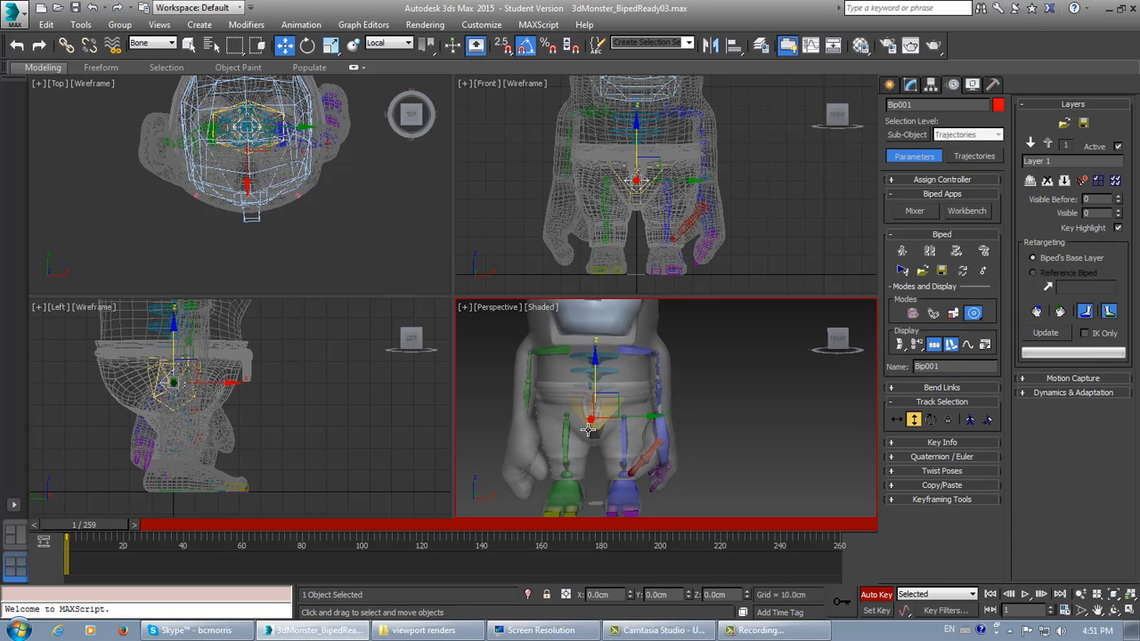
{"action": "left_click_drag", "start_coordinate": [96, 525], "coordinate": [62, 538]}
- Select the right upper arm, set the Rotate reference coordinate system to Local, and check the angle snap increment
{"action": "left_click", "coordinate": [528, 369]}
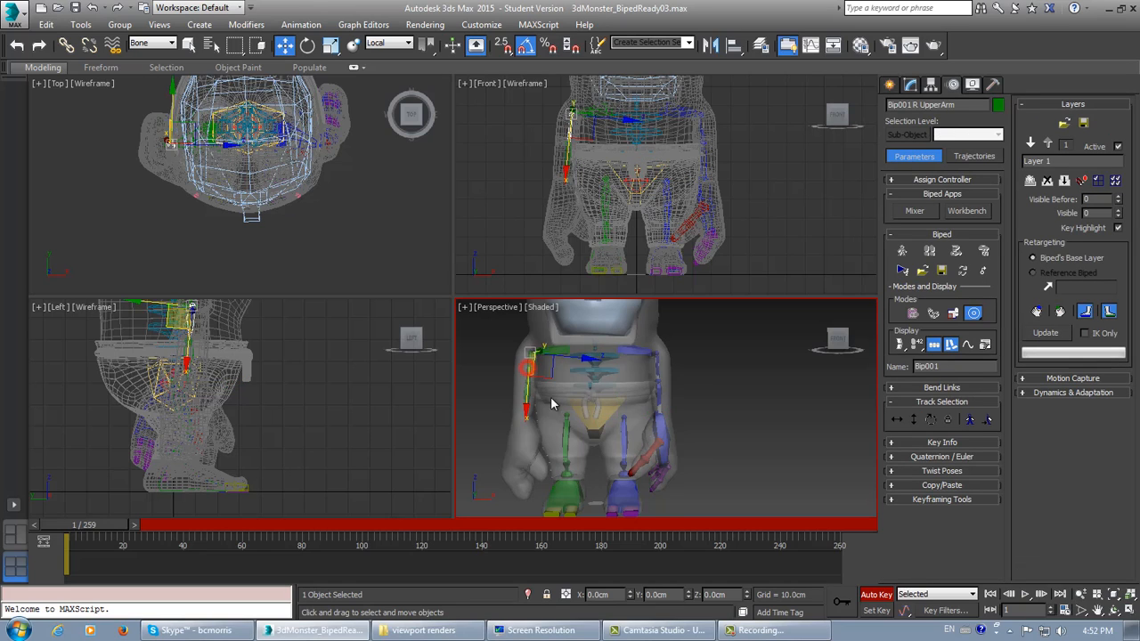
{"action": "middle_click_drag", "start_coordinate": [552, 401], "coordinate": [564, 409]}
{"action": "left_click", "coordinate": [306, 46]}
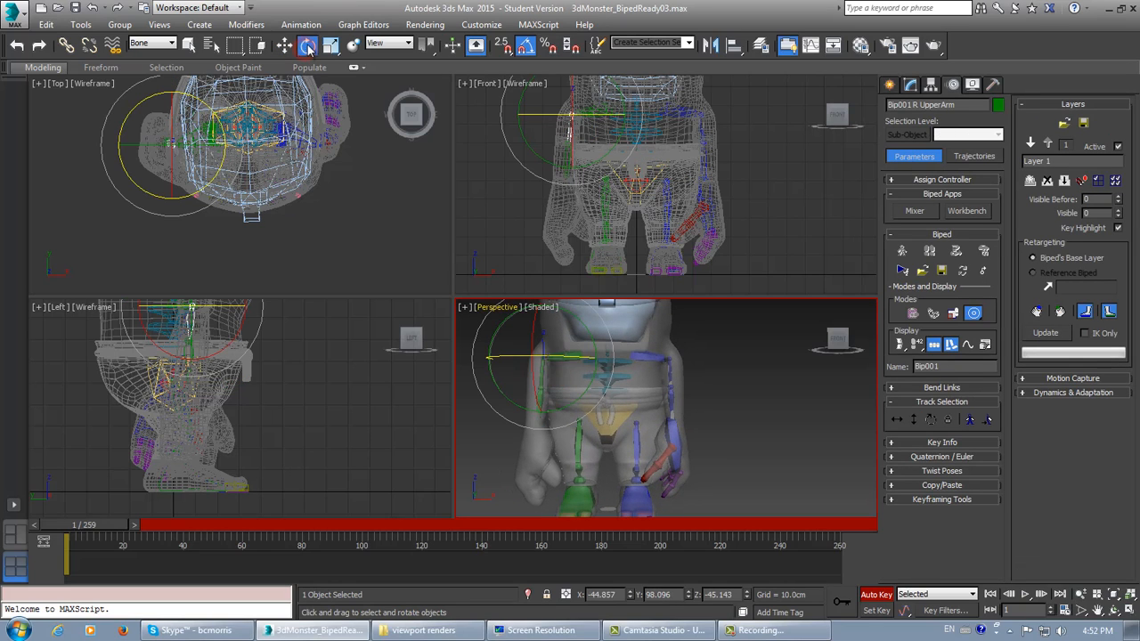
{"action": "left_click", "coordinate": [389, 43]}
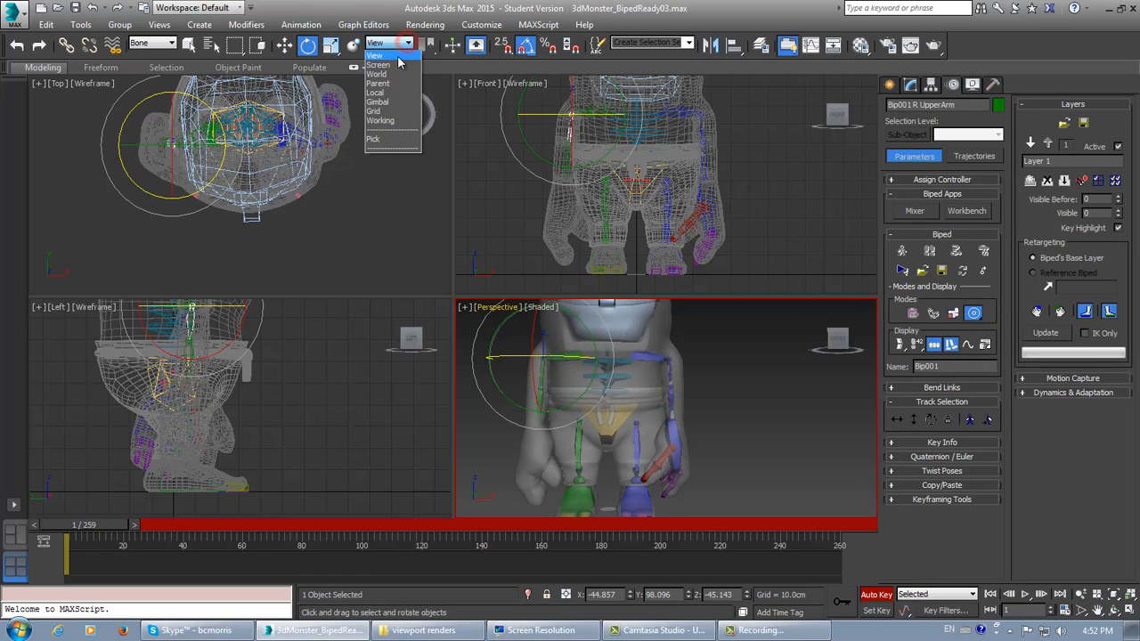
{"action": "left_click", "coordinate": [375, 93]}
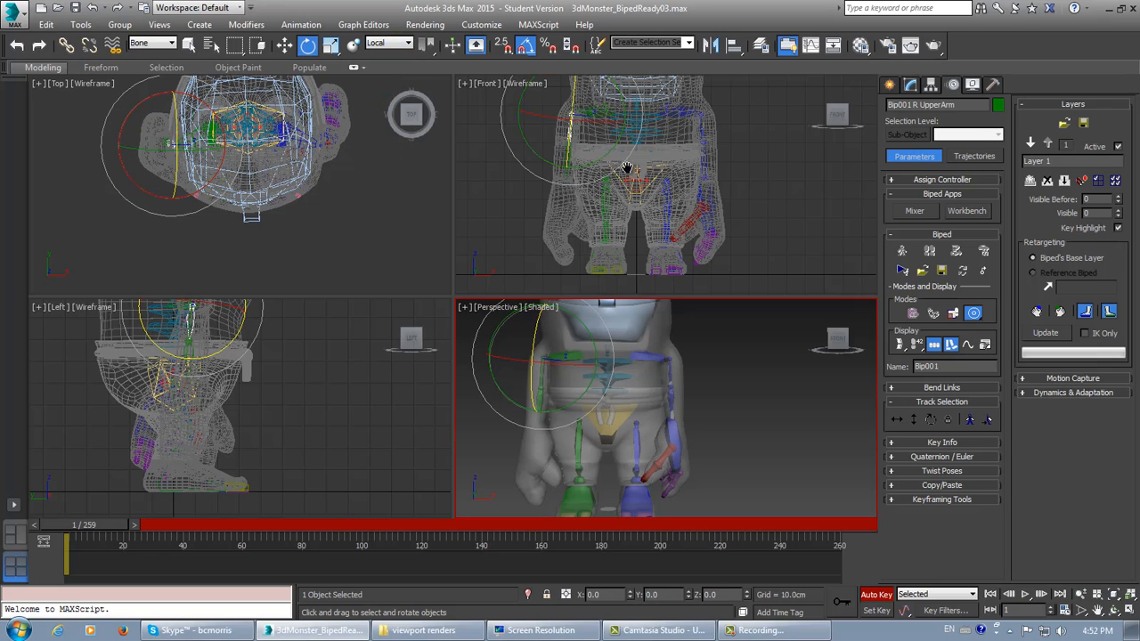
{"action": "scroll", "coordinate": [630, 172], "scroll_direction": "up", "scroll_amount": 2}
{"action": "scroll", "coordinate": [637, 175], "scroll_direction": "up", "scroll_amount": 2}
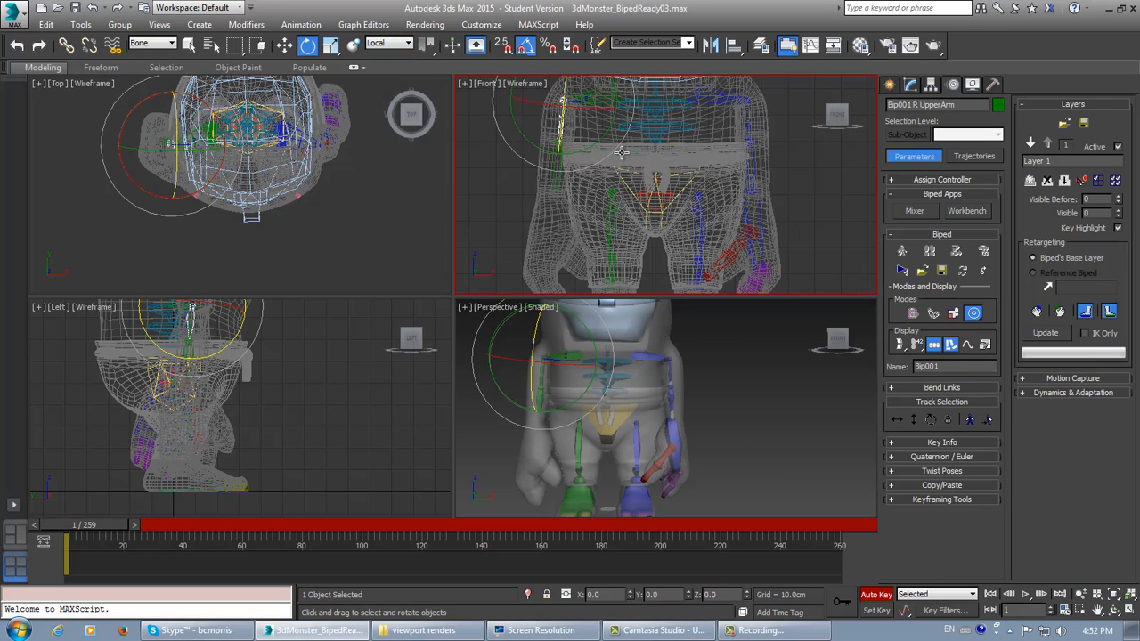
{"action": "right_click", "coordinate": [526, 46]}
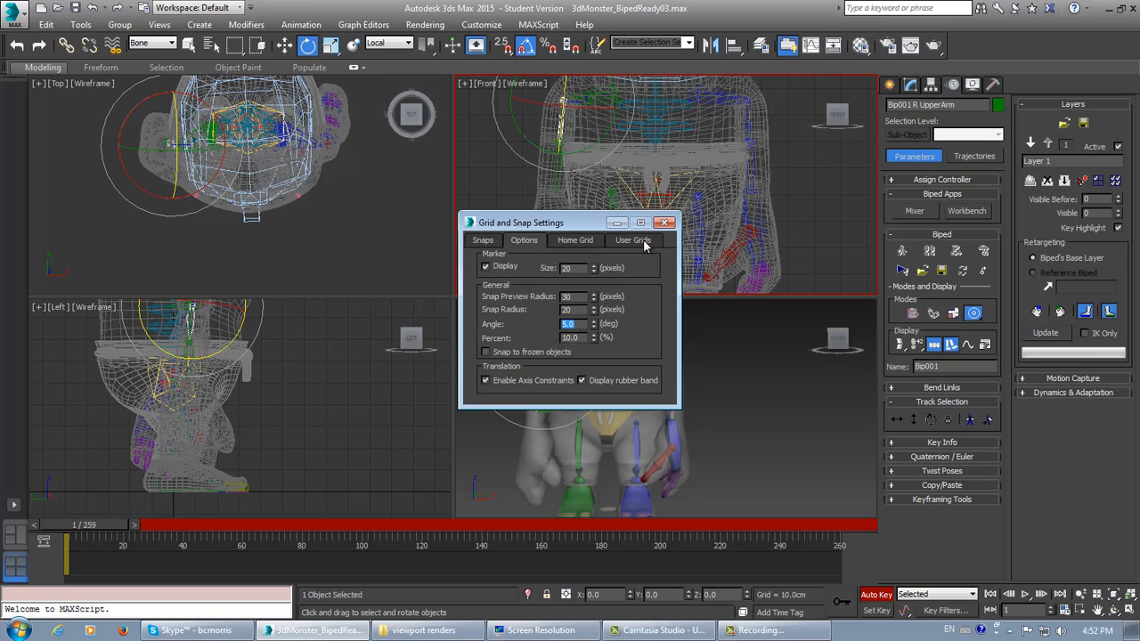
{"action": "left_click", "coordinate": [664, 222]}
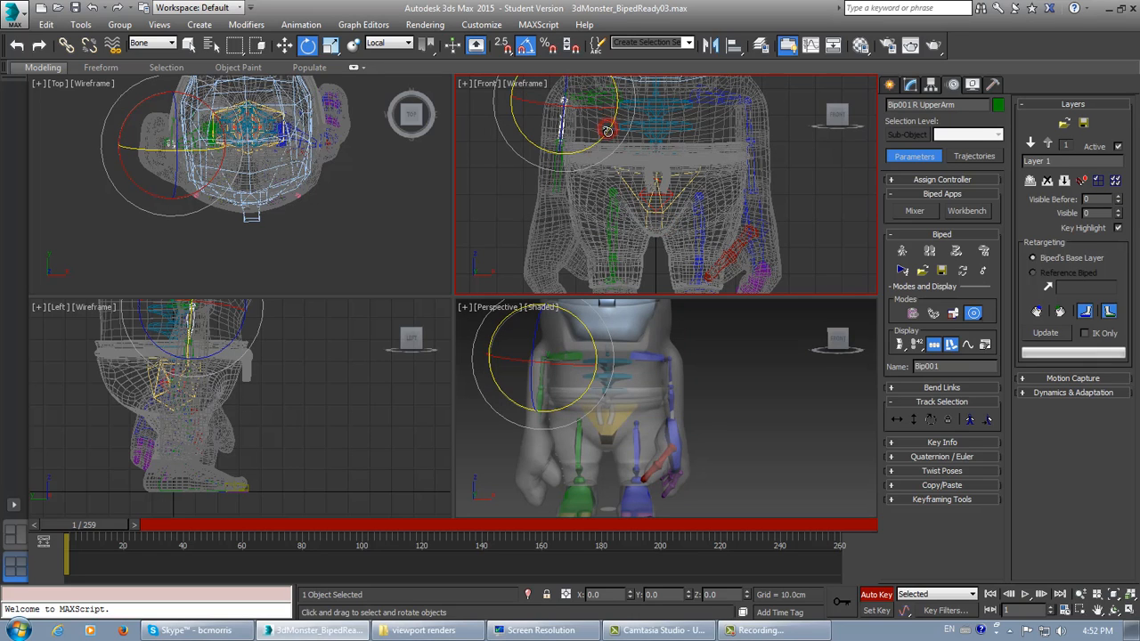
- Rotate the right upper arm outward from the body about its local Y axis, and select the left upper arm
{"action": "left_click_drag", "start_coordinate": [607, 131], "coordinate": [595, 132]}
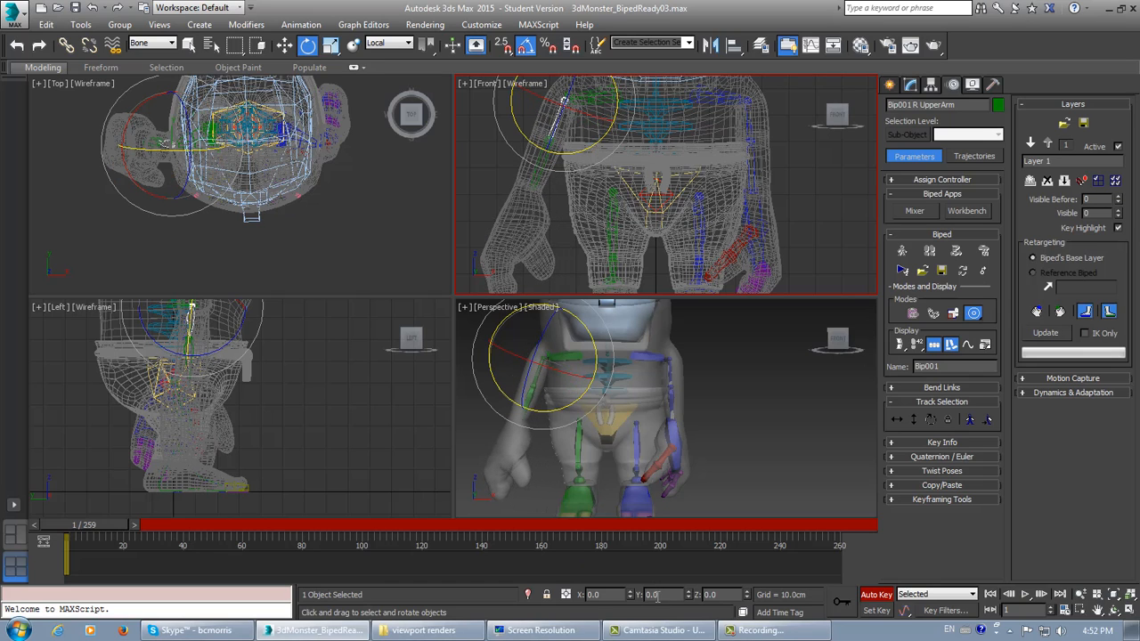
{"action": "left_click", "coordinate": [92, 7]}
{"action": "scroll", "coordinate": [628, 184], "scroll_direction": "down", "scroll_amount": 3}
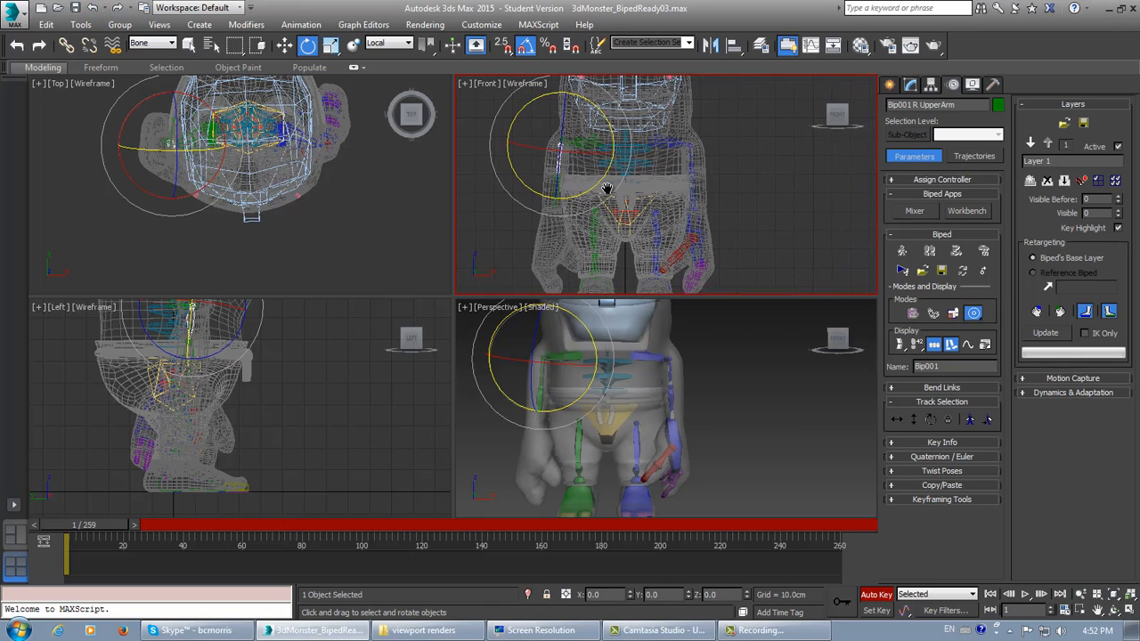
{"action": "left_click_drag", "start_coordinate": [612, 187], "coordinate": [611, 187]}
{"action": "left_click", "coordinate": [709, 158]}
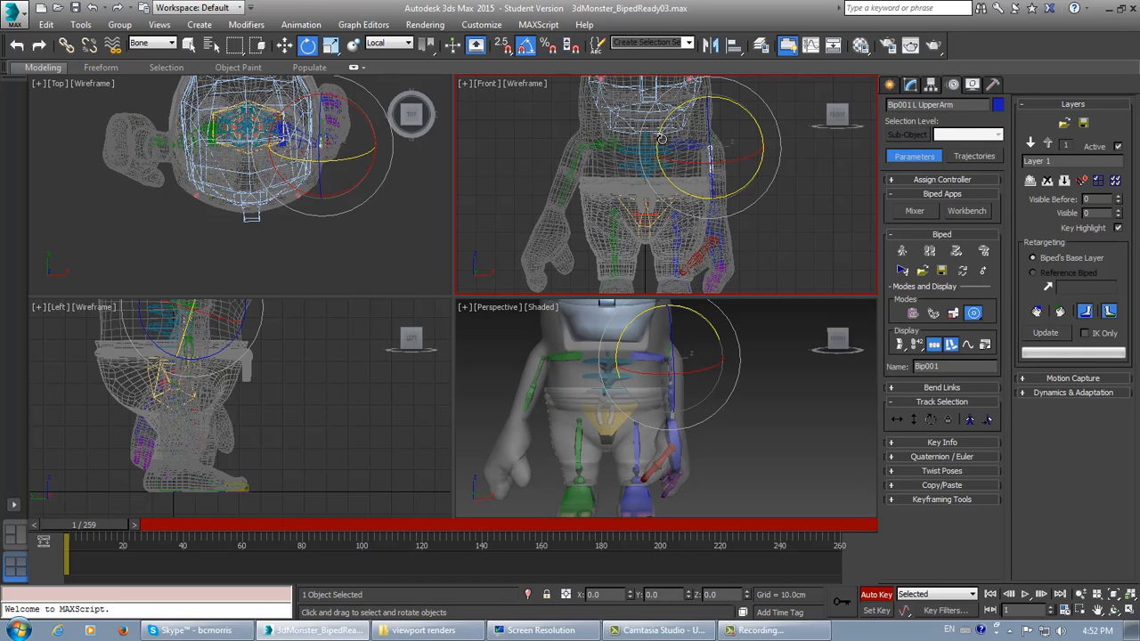
- Try rotating the left upper arm outward to match the right arm, and undo the rotation
{"action": "key", "text": "x"}
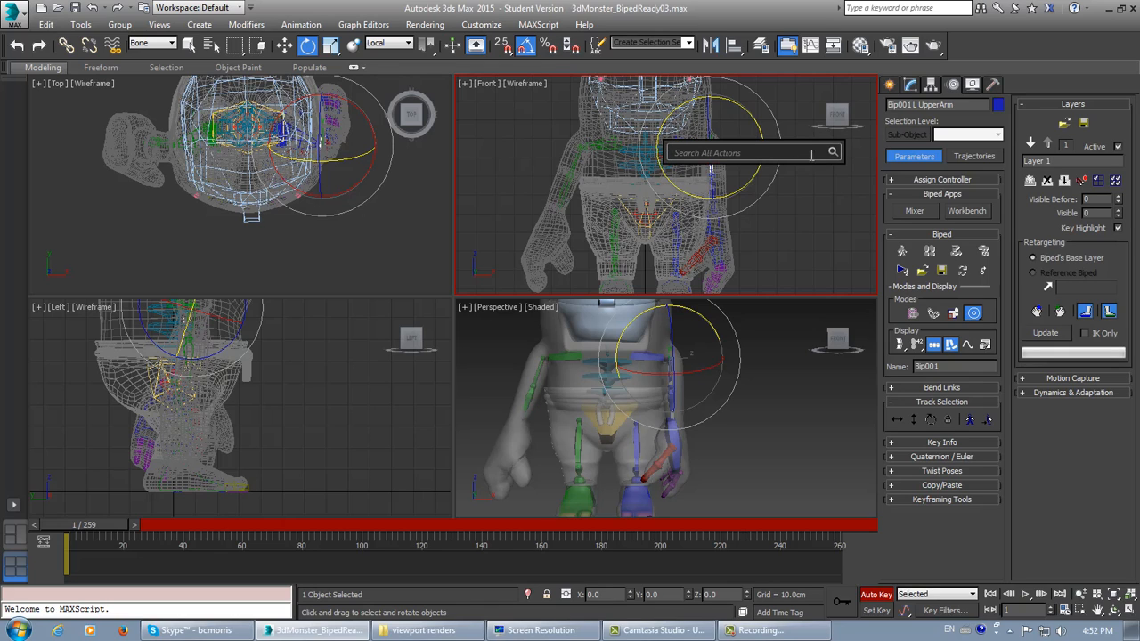
{"action": "left_click", "coordinate": [824, 198]}
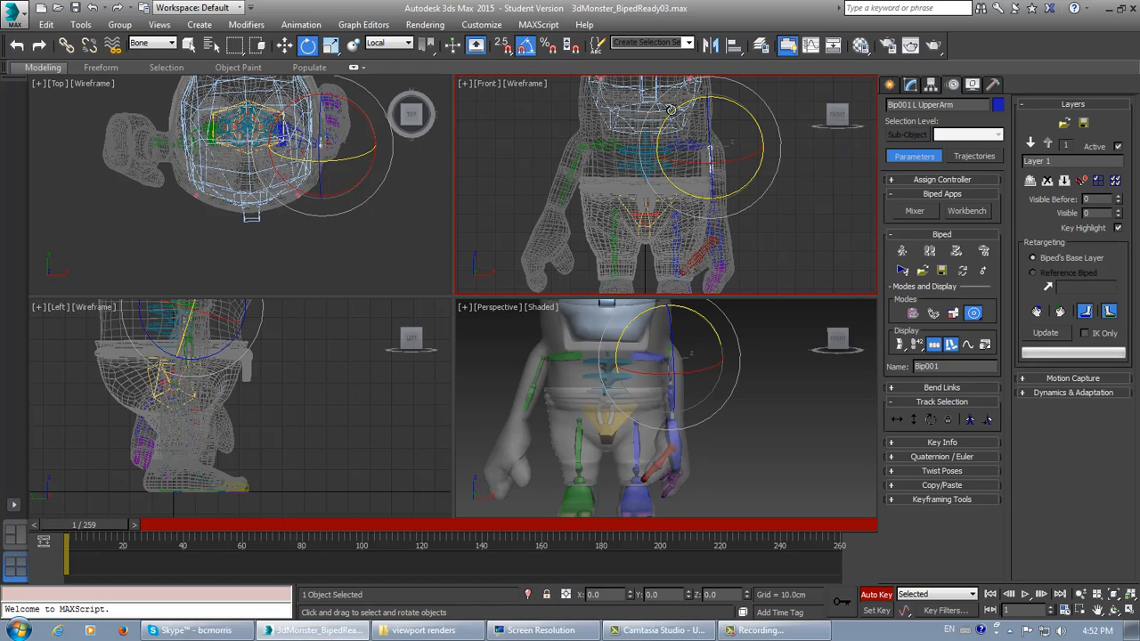
{"action": "left_click_drag", "start_coordinate": [667, 118], "coordinate": [665, 130]}
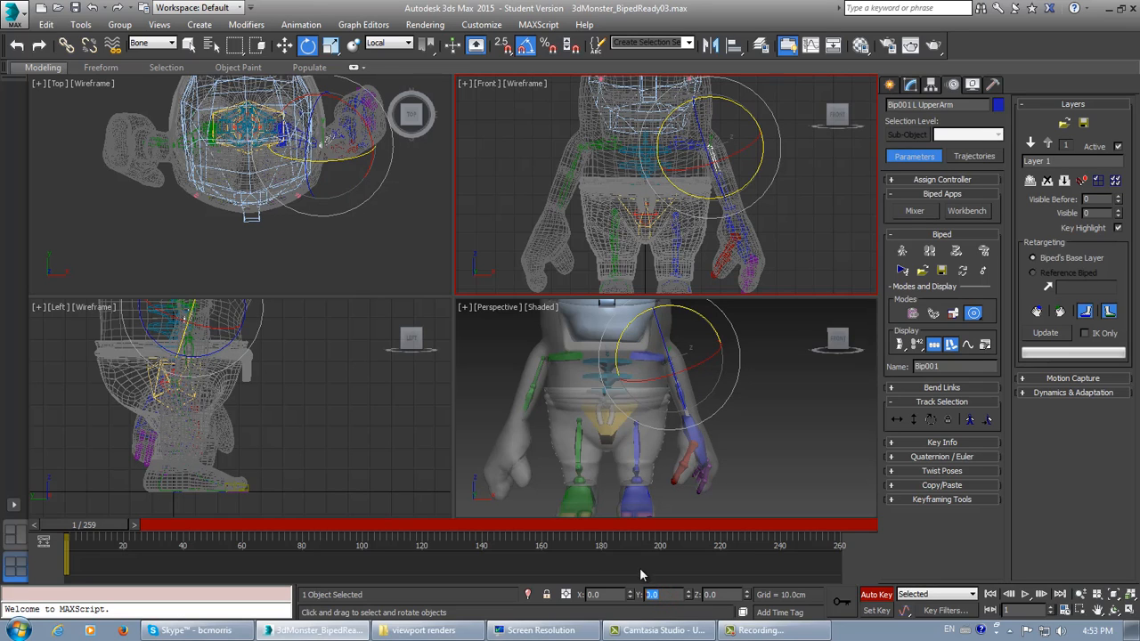
{"action": "left_click", "coordinate": [93, 8]}
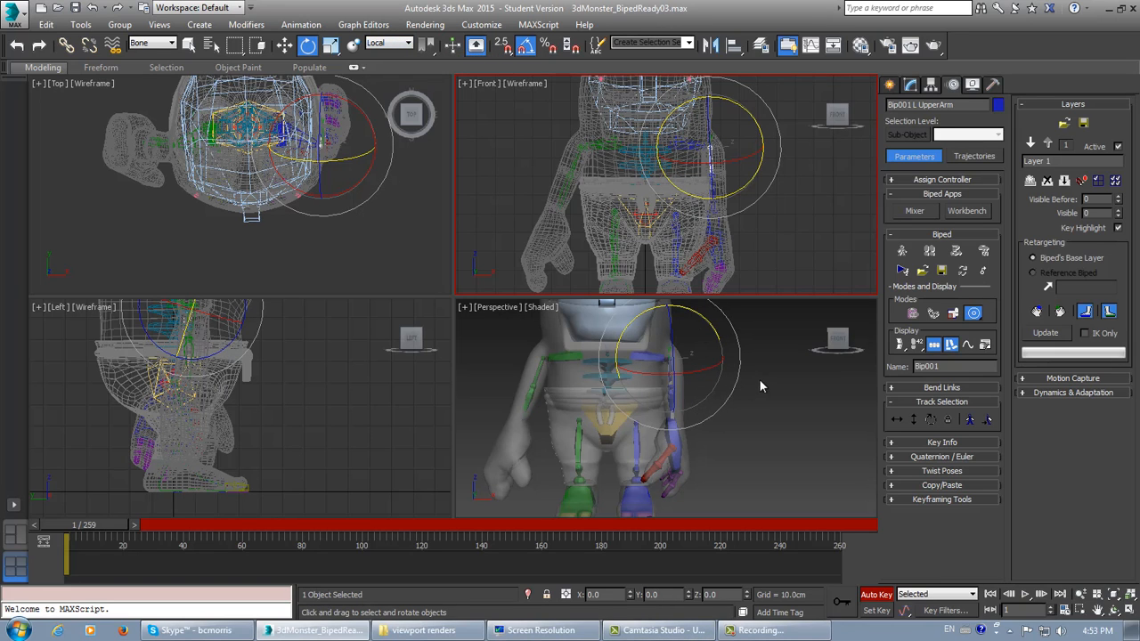
- Rotate the left upper arm -15 degrees about its local Y axis so it swings outward from the body
{"action": "middle_click_drag", "start_coordinate": [762, 387], "coordinate": [678, 344], "text": "alt"}
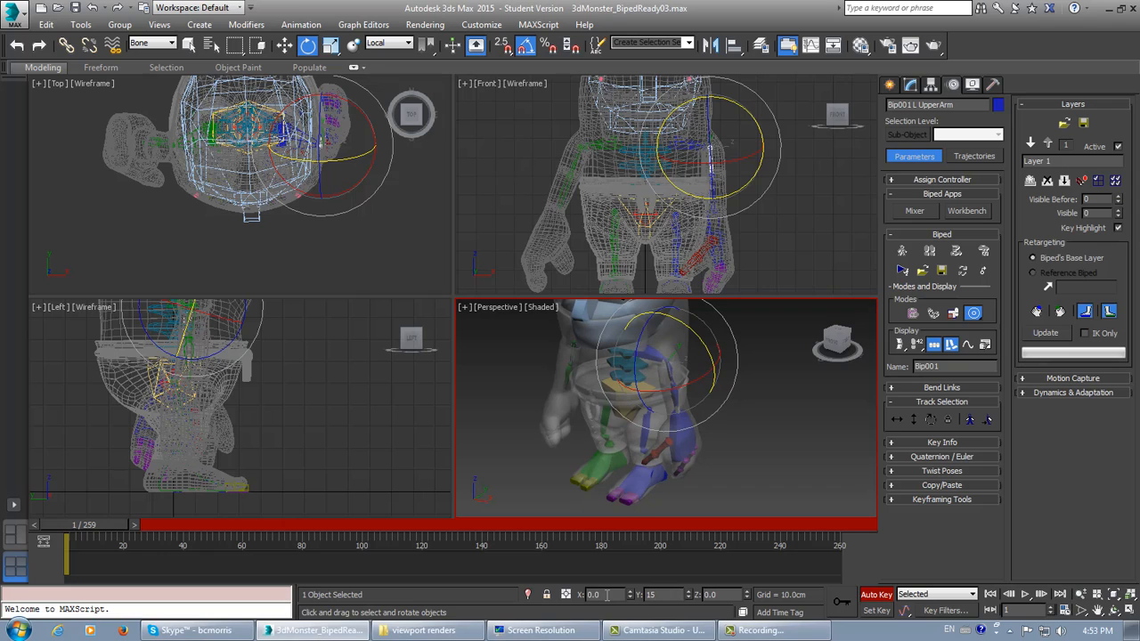
{"action": "key", "text": "Return"}
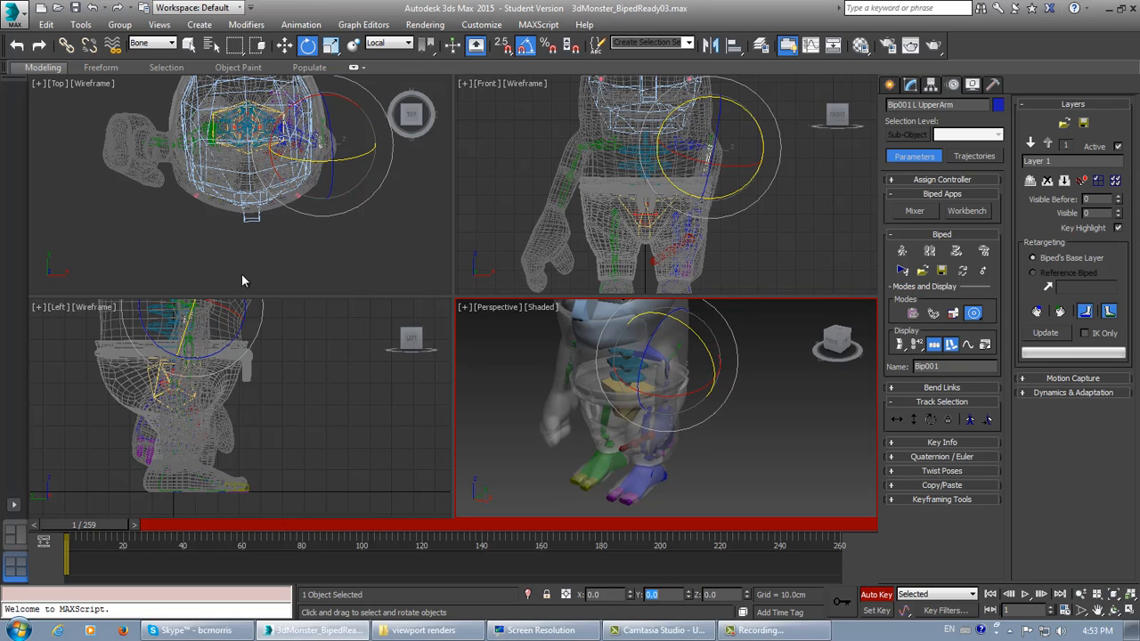
{"action": "left_click", "coordinate": [92, 8]}
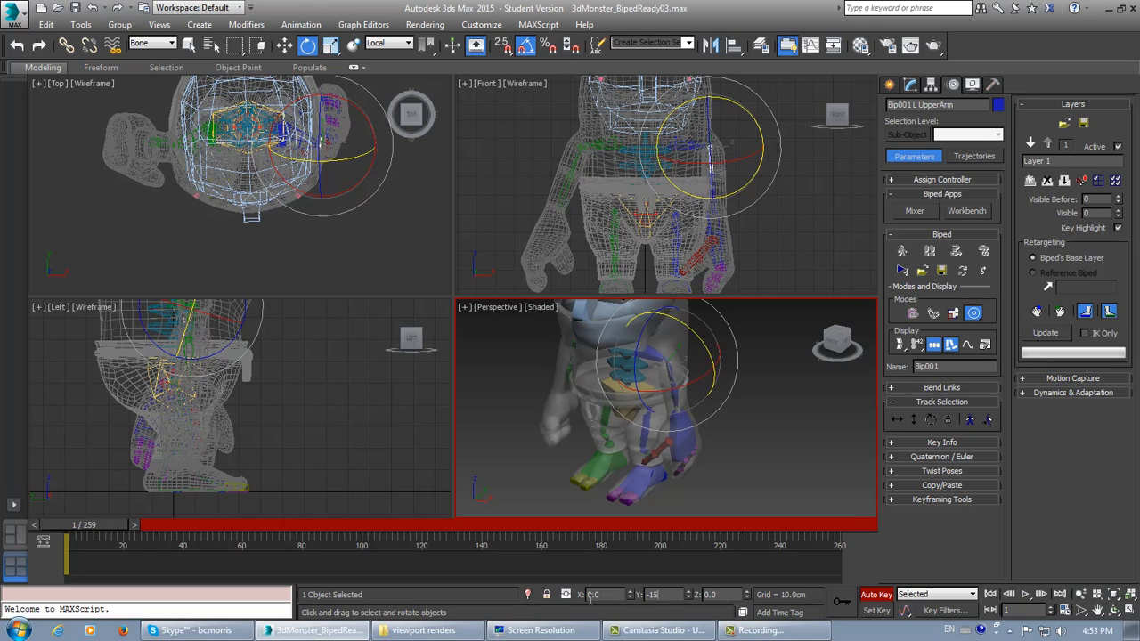
{"action": "key", "text": "Return"}
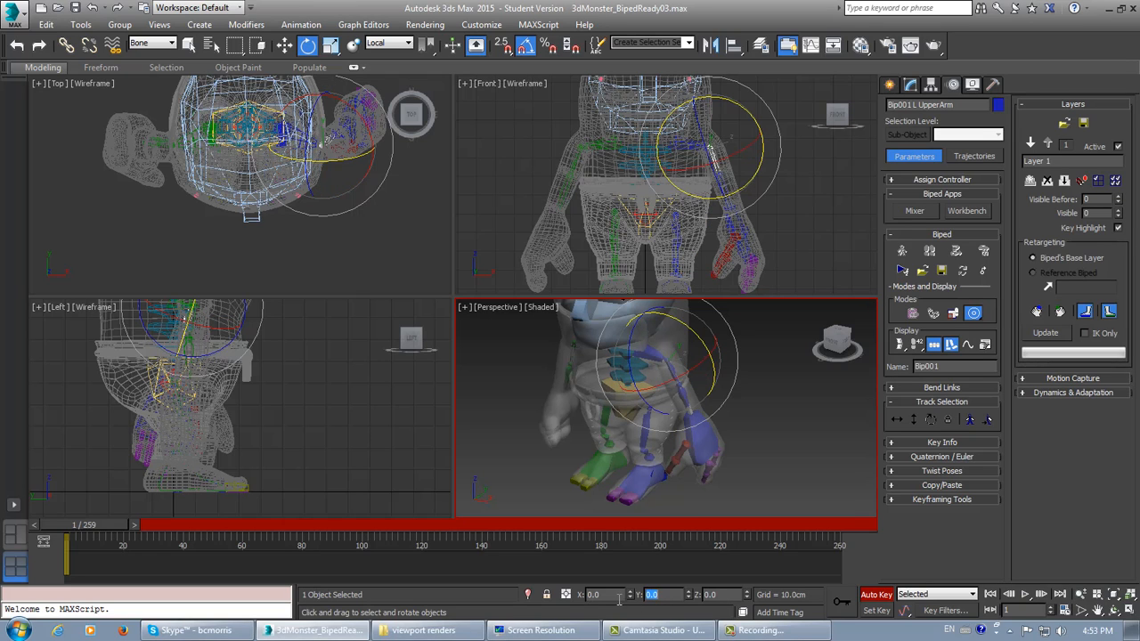
{"action": "middle_click_drag", "start_coordinate": [584, 474], "coordinate": [644, 449], "text": "alt"}
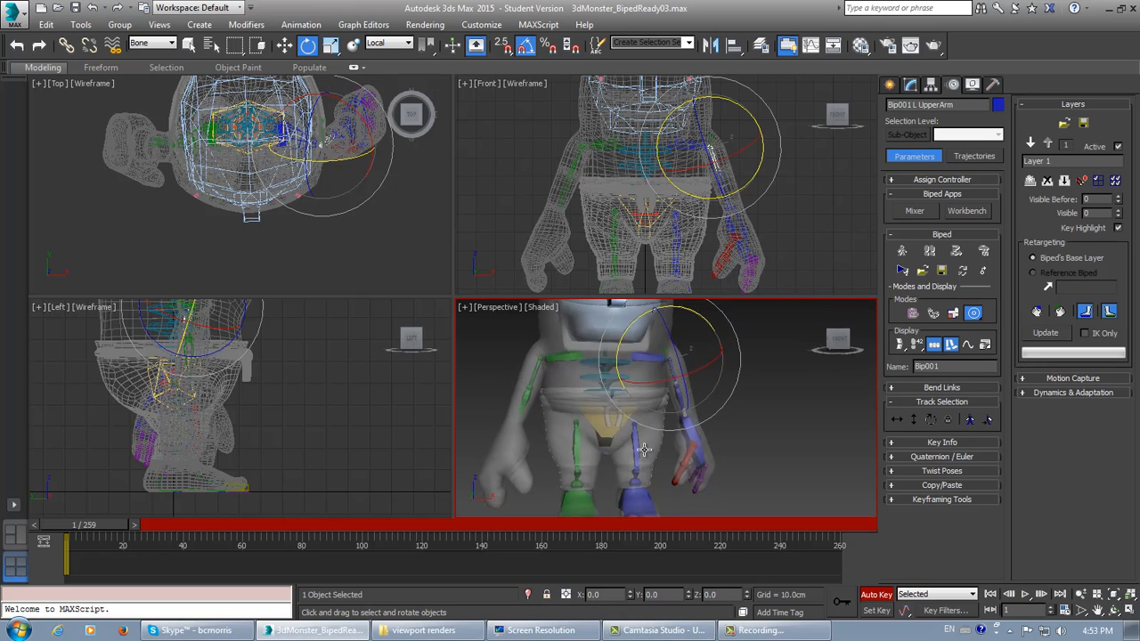
{"action": "scroll", "coordinate": [641, 451], "scroll_direction": "down", "scroll_amount": 5}
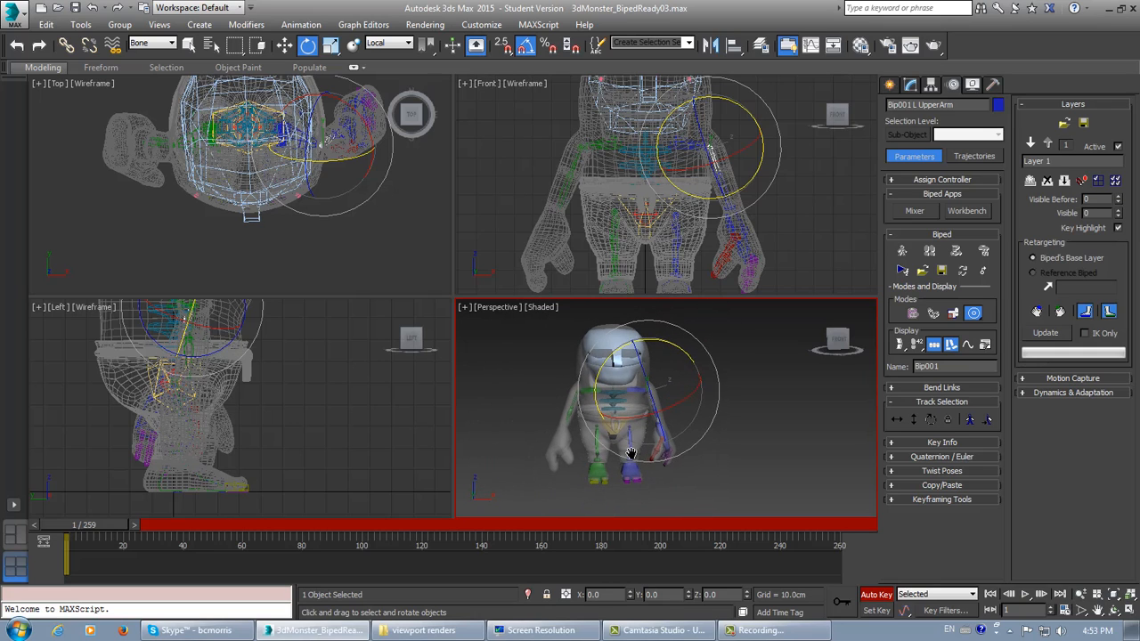
{"action": "scroll", "coordinate": [632, 458], "scroll_direction": "up", "scroll_amount": 3}
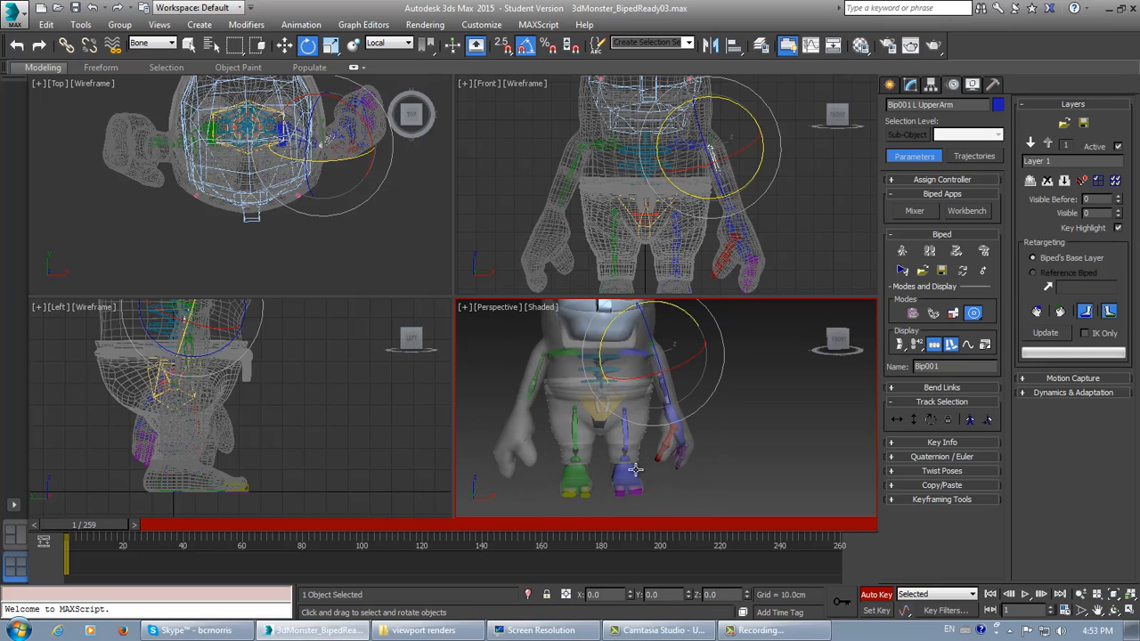
{"action": "scroll", "coordinate": [635, 469], "scroll_direction": "down", "scroll_amount": 4}
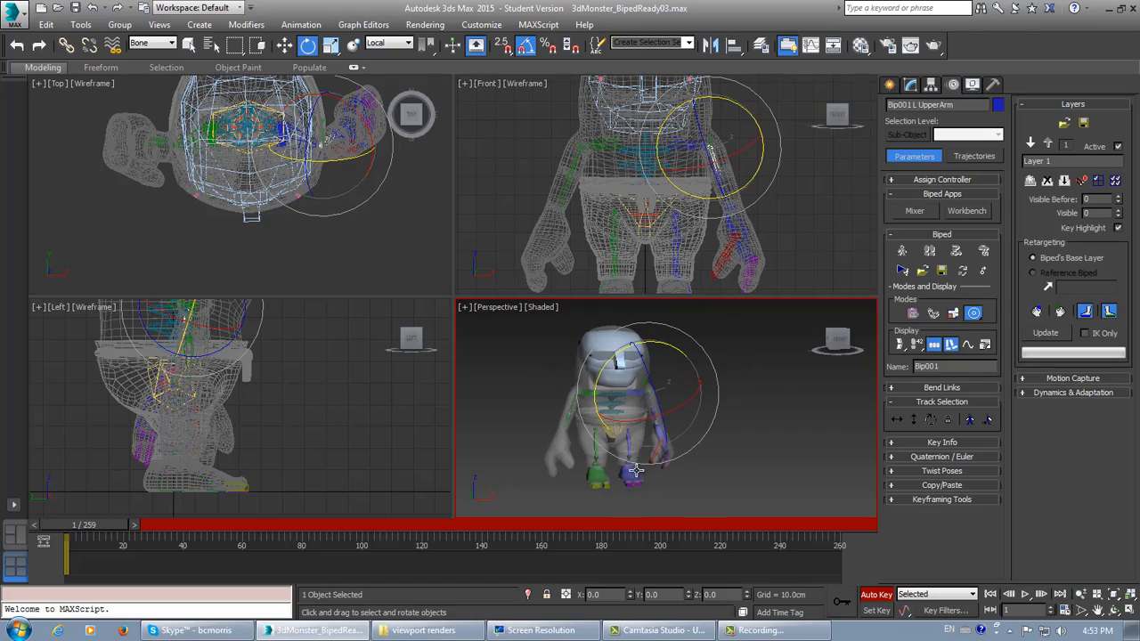
- Turn off Auto Key at frame 1 and collapse Layer 1 into the Original layer
{"action": "left_click_drag", "start_coordinate": [93, 527], "coordinate": [30, 584]}
{"action": "key", "text": "e"}
{"action": "left_click", "coordinate": [876, 596]}
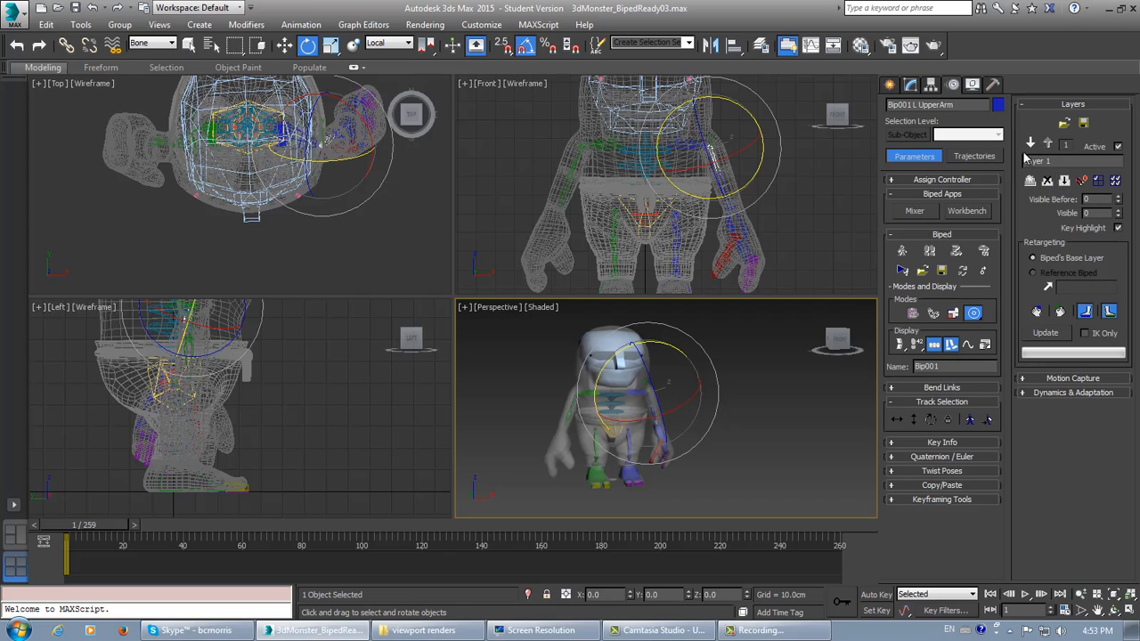
{"action": "left_click", "coordinate": [1065, 181]}
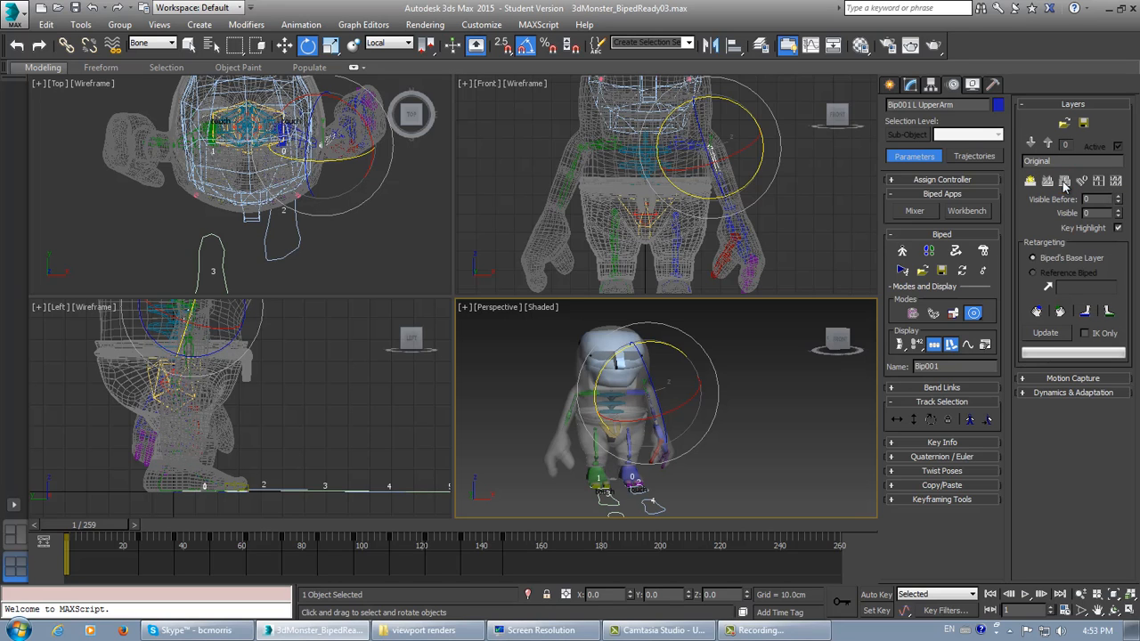
- Maximize the Perspective viewport, play the collapsed walk with its footsteps, and return to frame 1
{"action": "mouse_move", "coordinate": [737, 443]}
{"action": "middle_mouse_down"}
{"action": "mouse_move", "coordinate": [700, 412]}
{"action": "mouse_move", "coordinate": [675, 420]}
{"action": "mouse_move", "coordinate": [721, 449]}
{"action": "middle_mouse_up"}
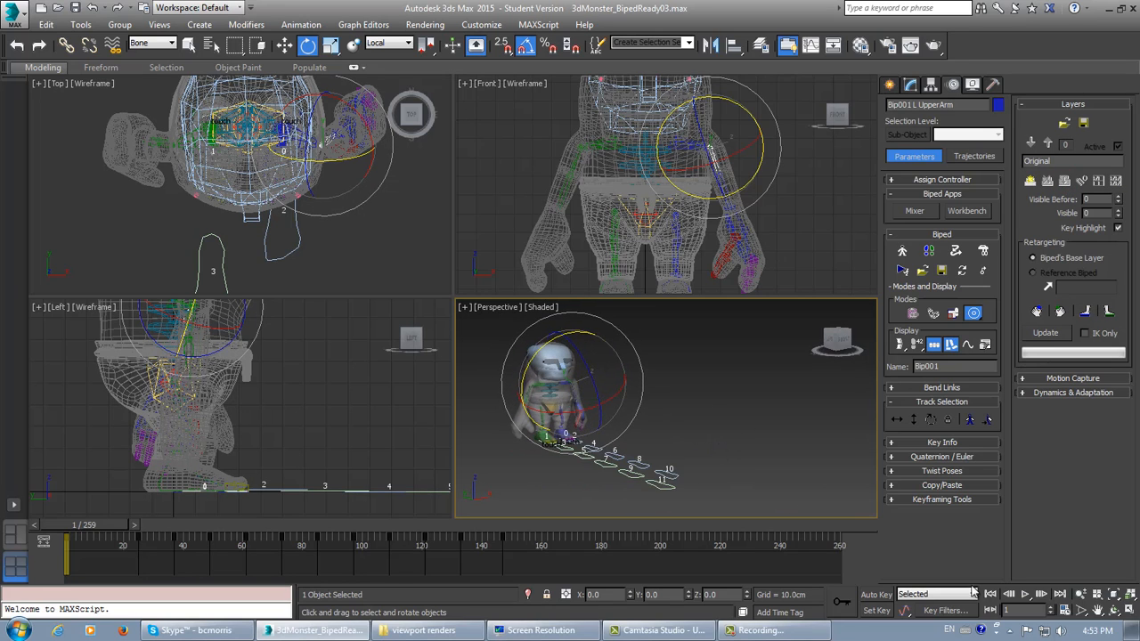
{"action": "left_click", "coordinate": [1130, 611]}
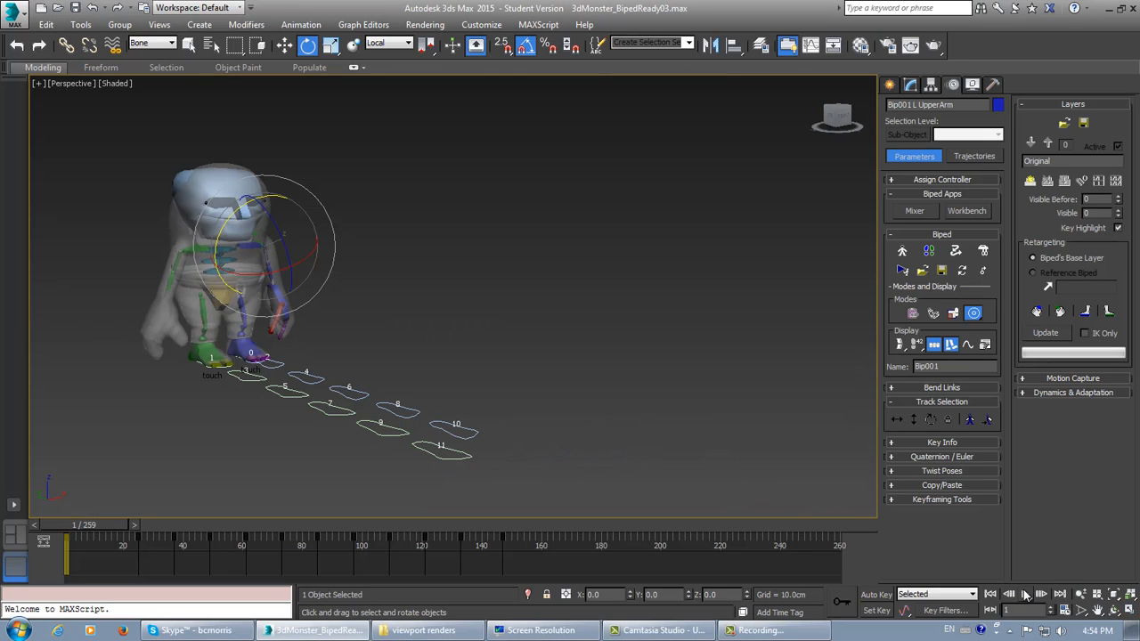
{"action": "left_click", "coordinate": [1024, 594]}
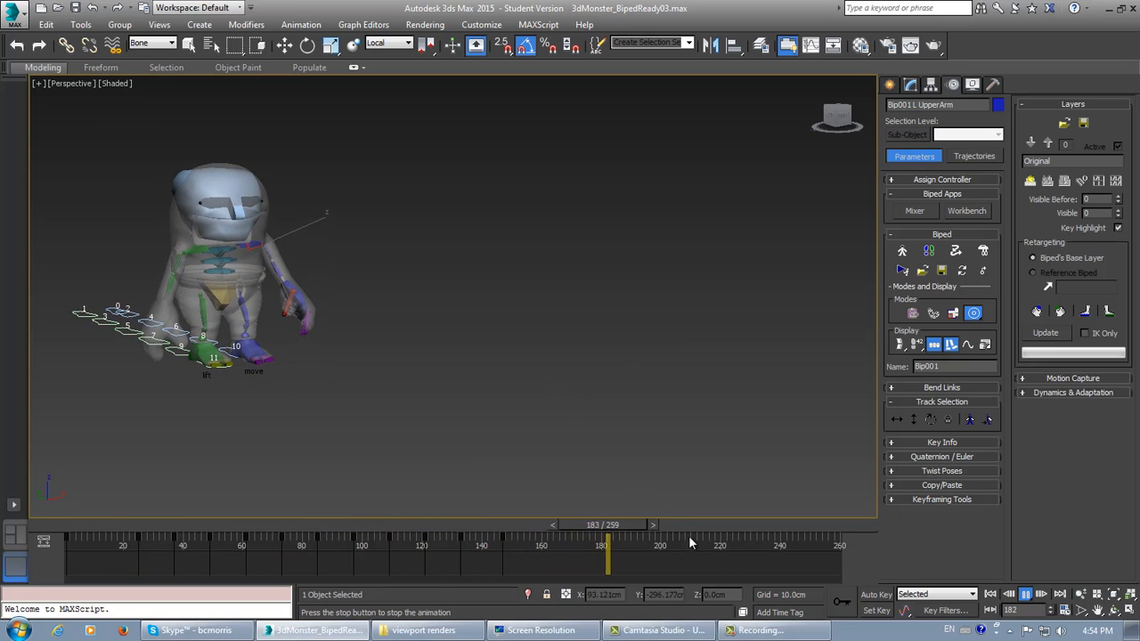
{"action": "left_click_drag", "start_coordinate": [685, 525], "coordinate": [1, 528]}
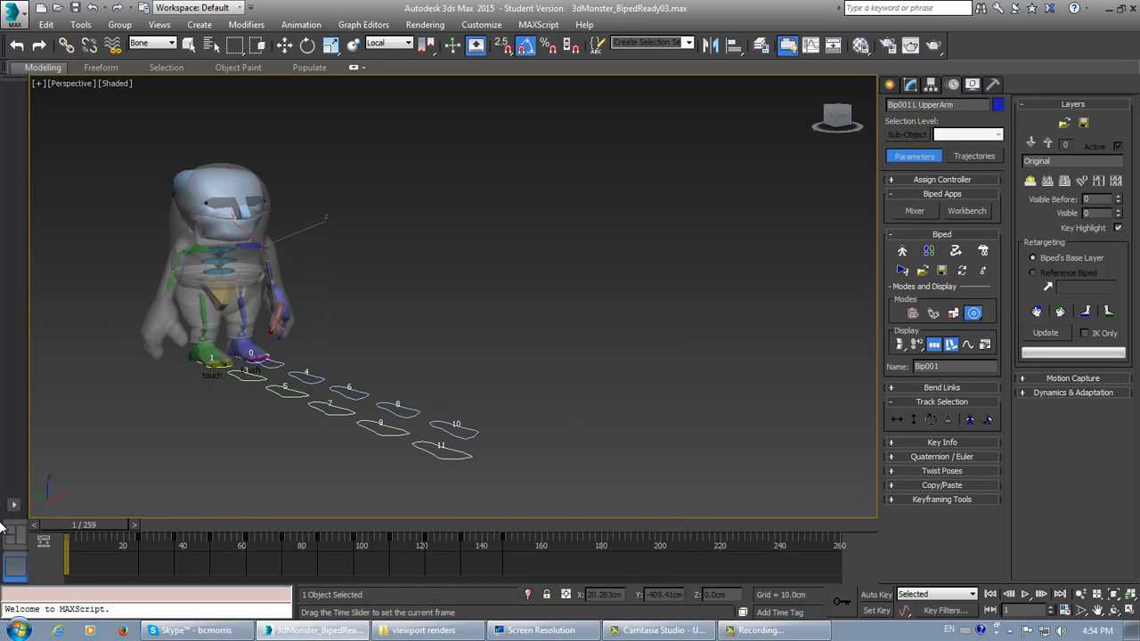
{"action": "key", "text": "e"}
- Replay the walk from a more sideways angle, stop it, and return to the first frame
{"action": "mouse_move", "coordinate": [252, 410]}
{"action": "middle_mouse_down"}
{"action": "mouse_move", "coordinate": [295, 380]}
{"action": "mouse_move", "coordinate": [273, 403]}
{"action": "middle_mouse_up"}
{"action": "middle_click_drag", "start_coordinate": [287, 402], "coordinate": [267, 410]}
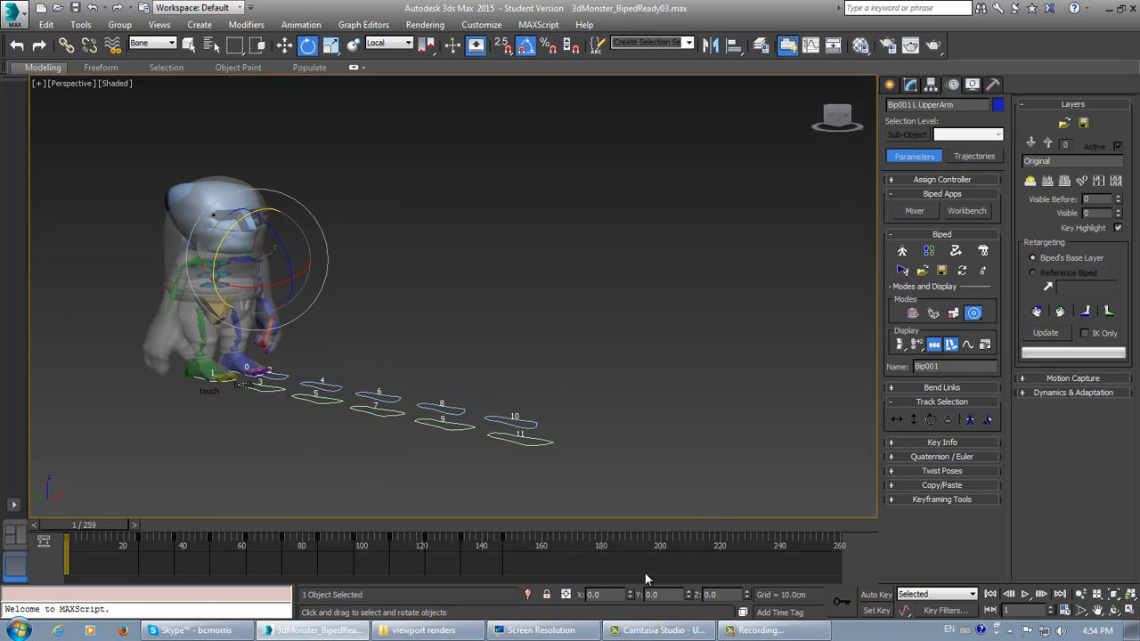
{"action": "left_click", "coordinate": [1025, 594]}
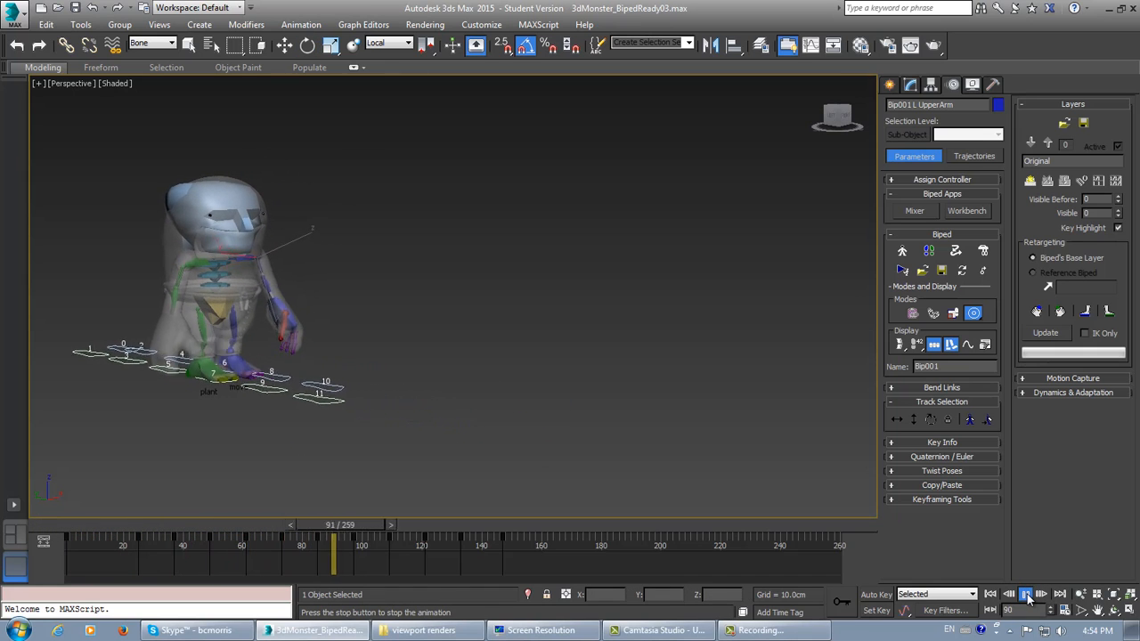
{"action": "left_click", "coordinate": [1026, 594]}
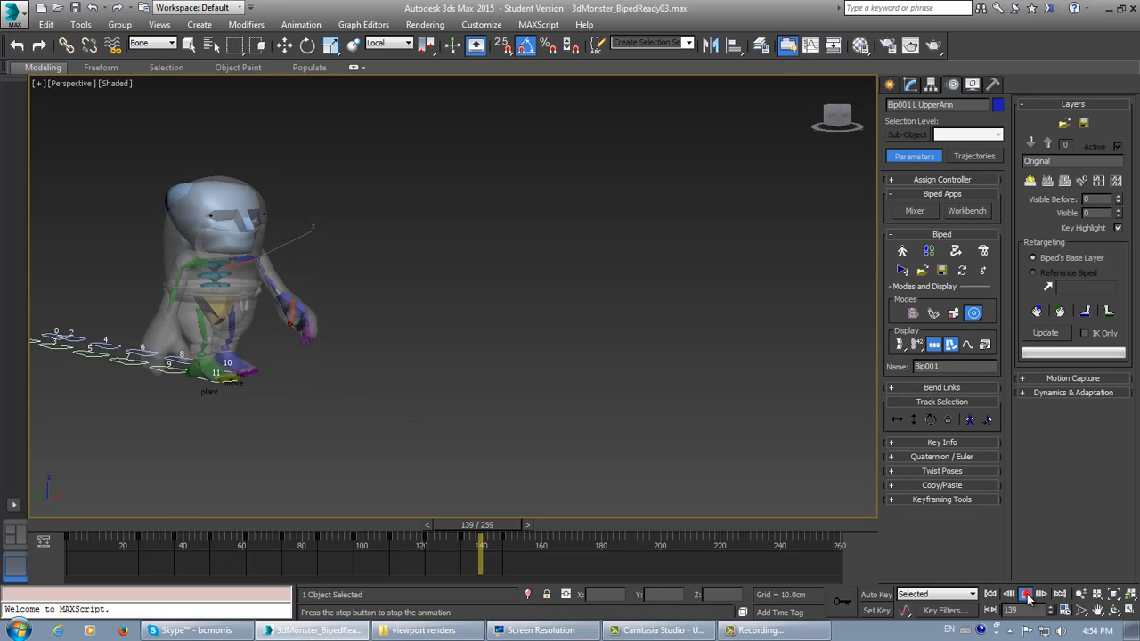
{"action": "key", "text": "e"}
{"action": "left_click", "coordinate": [990, 594]}
{"action": "middle_click_drag", "start_coordinate": [611, 308], "coordinate": [562, 386], "text": "alt"}
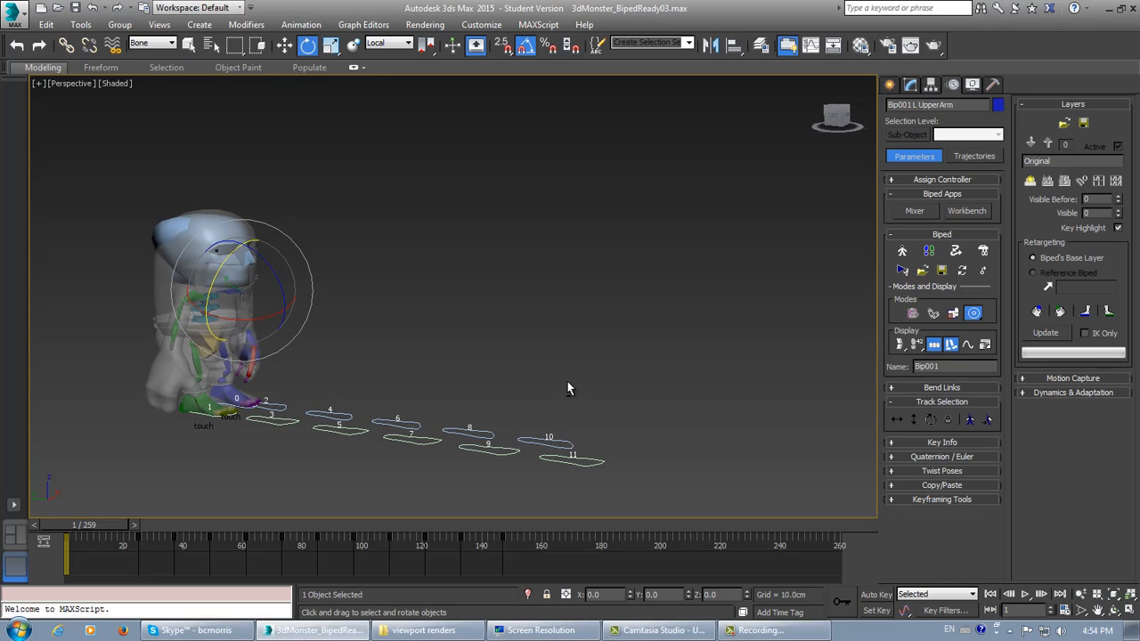
- Select the pelvis together with the biped's whole hierarchy and check the walk keys from frame 1
{"action": "left_click", "coordinate": [188, 45]}
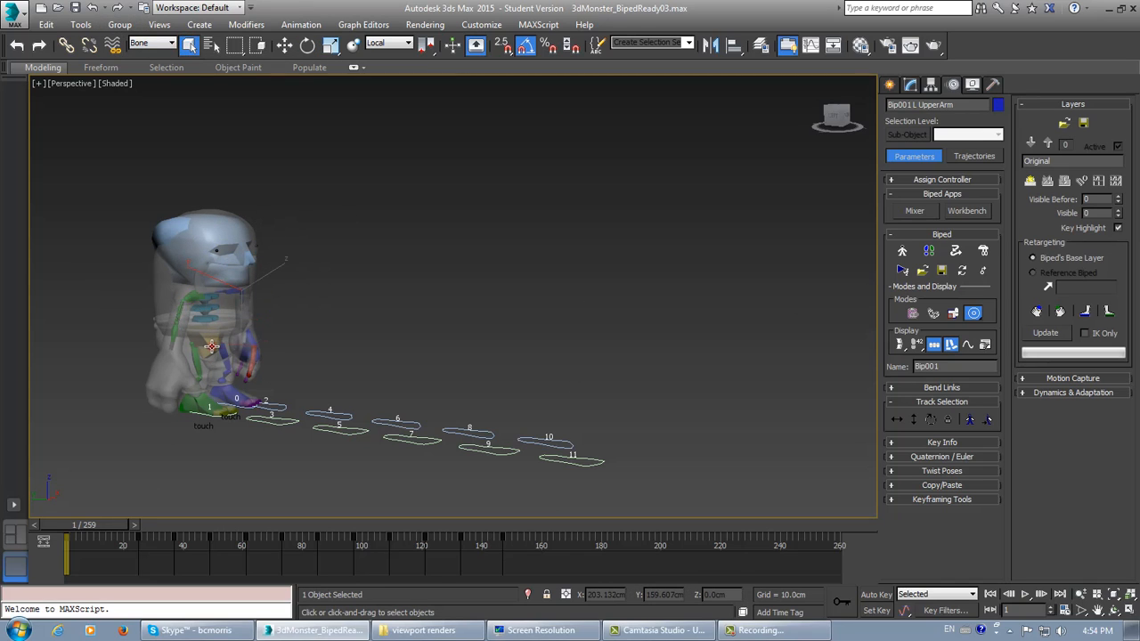
{"action": "double_click", "coordinate": [211, 346]}
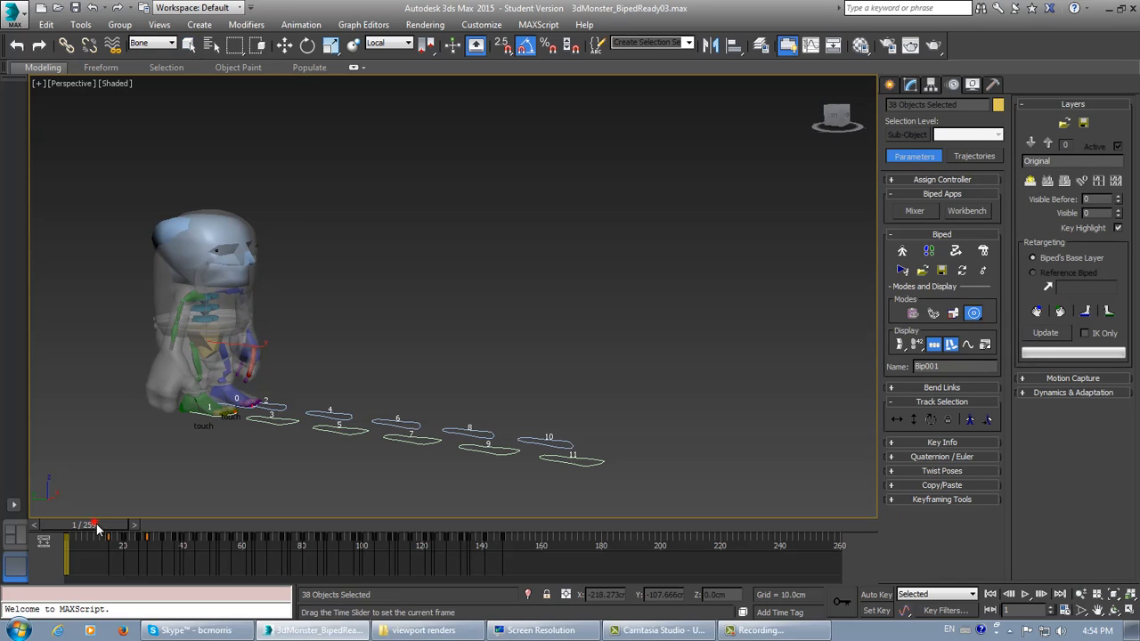
{"action": "left_click_drag", "start_coordinate": [93, 525], "coordinate": [62, 567]}
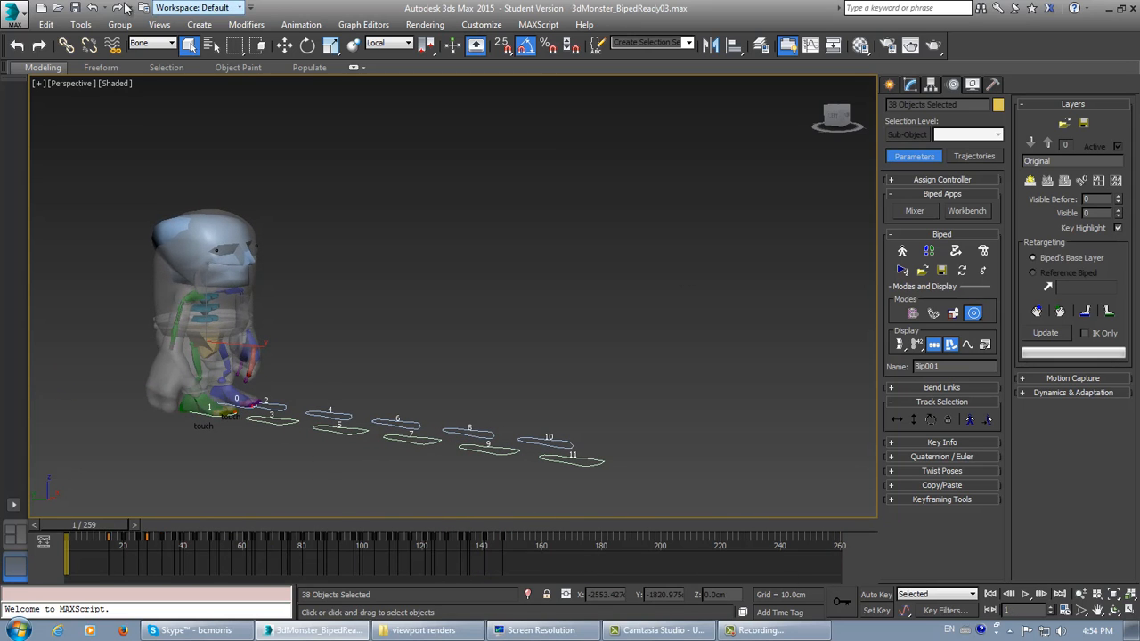
- Begin saving the scene as a new file, create a folder named "recording worker" inside scenes, and open it
{"action": "left_click", "coordinate": [16, 16]}
{"action": "mouse_move", "coordinate": [29, 169]}
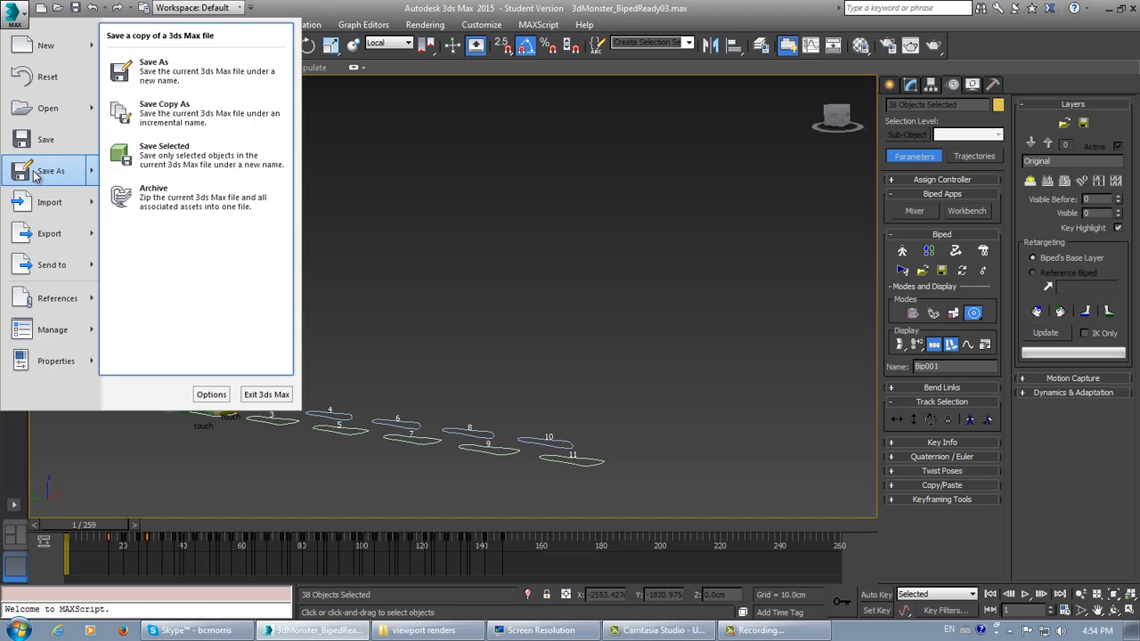
{"action": "left_click", "coordinate": [170, 79]}
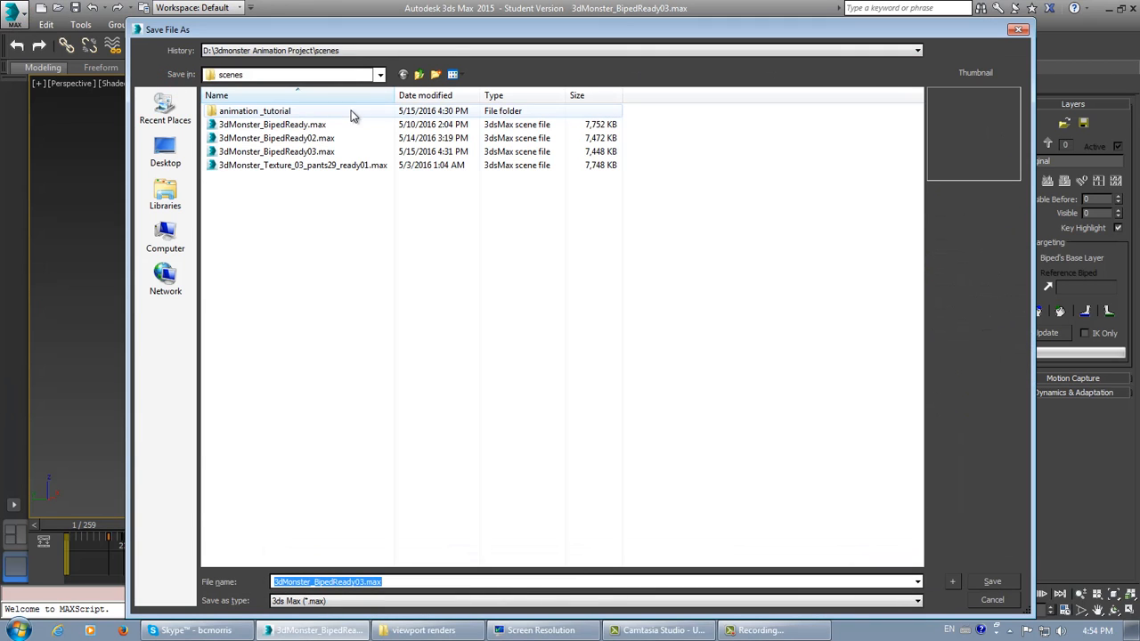
{"action": "right_click", "coordinate": [292, 219]}
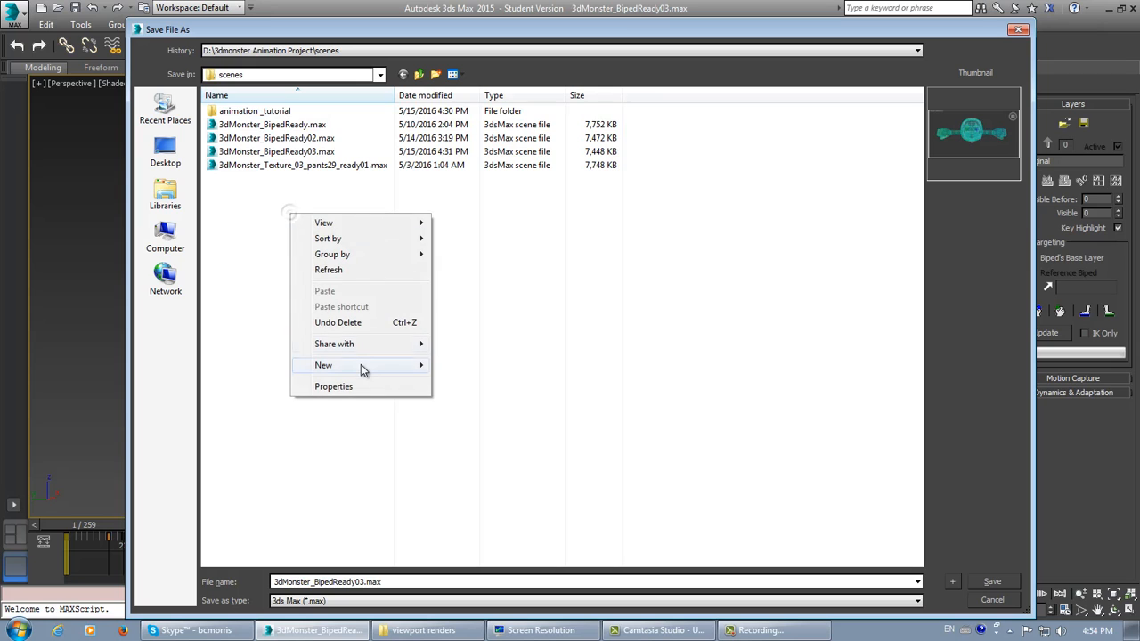
{"action": "mouse_move", "coordinate": [361, 364]}
{"action": "left_click", "coordinate": [463, 366]}
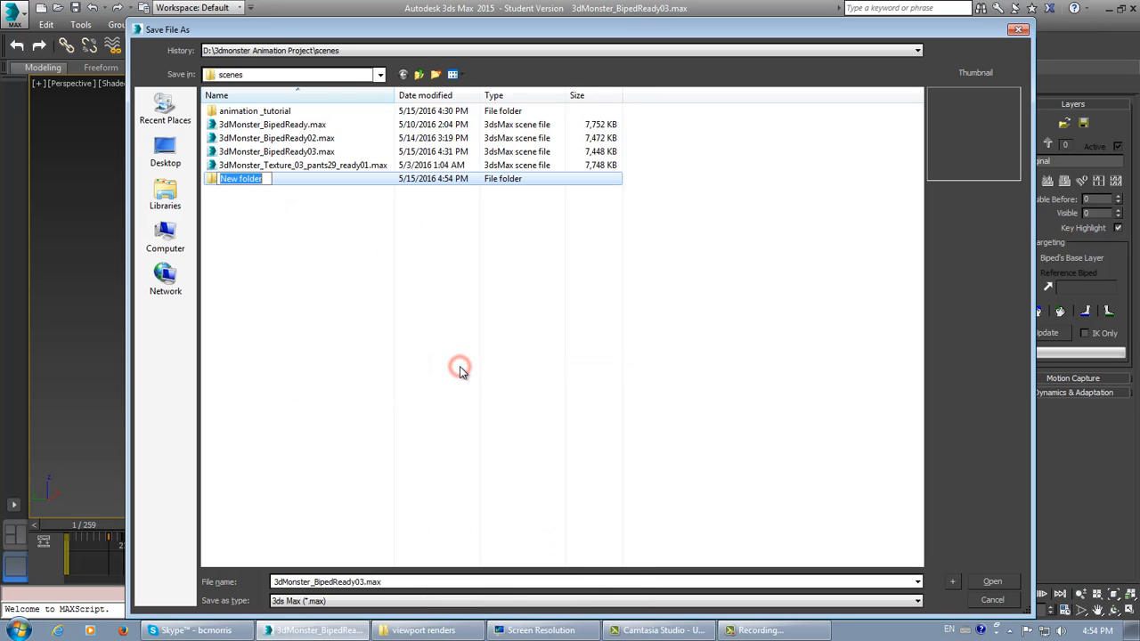
{"action": "type", "text": "w"}
{"action": "type", "text": "recor"}
{"action": "type", "text": "d"}
{"action": "type", "text": "ing"}
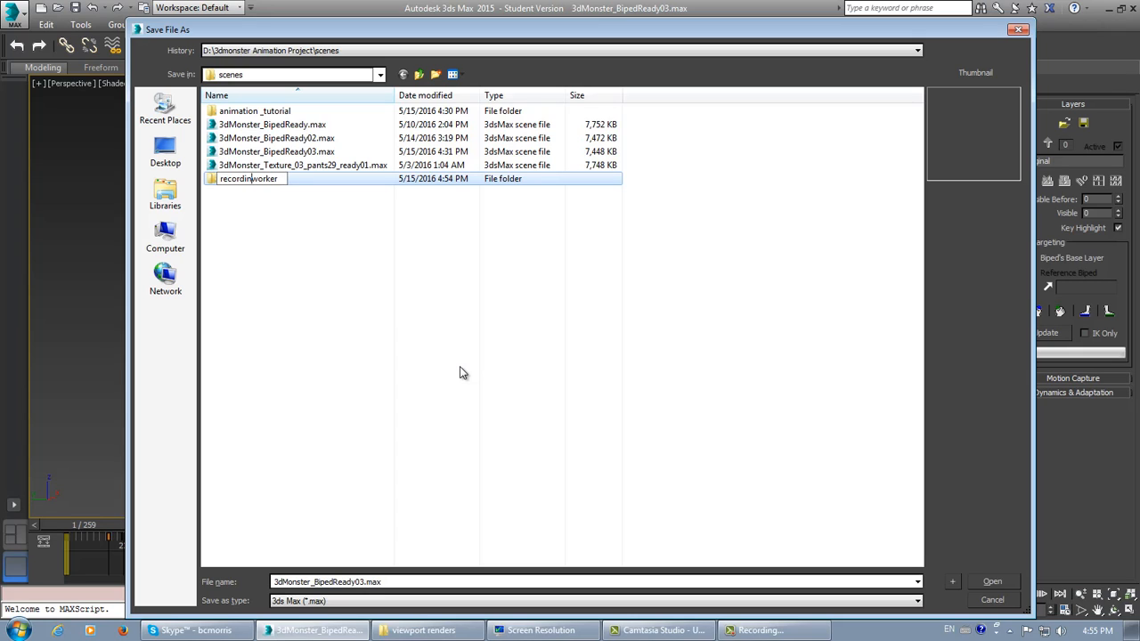
{"action": "key", "text": "Return"}
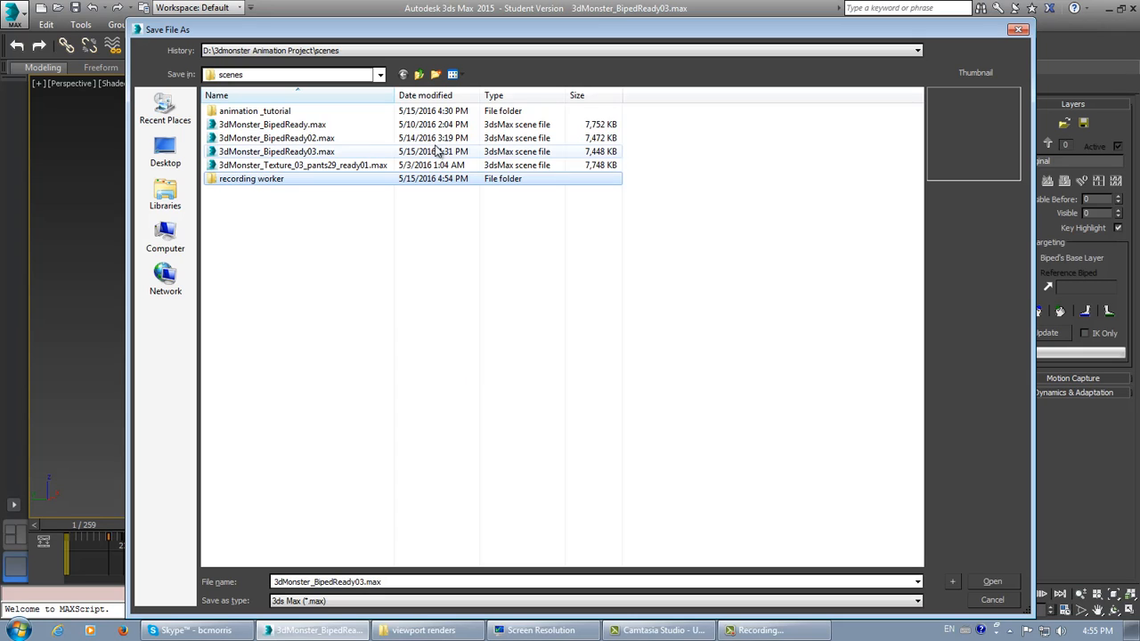
{"action": "left_click", "coordinate": [233, 181]}
{"action": "double_click", "coordinate": [233, 180]}
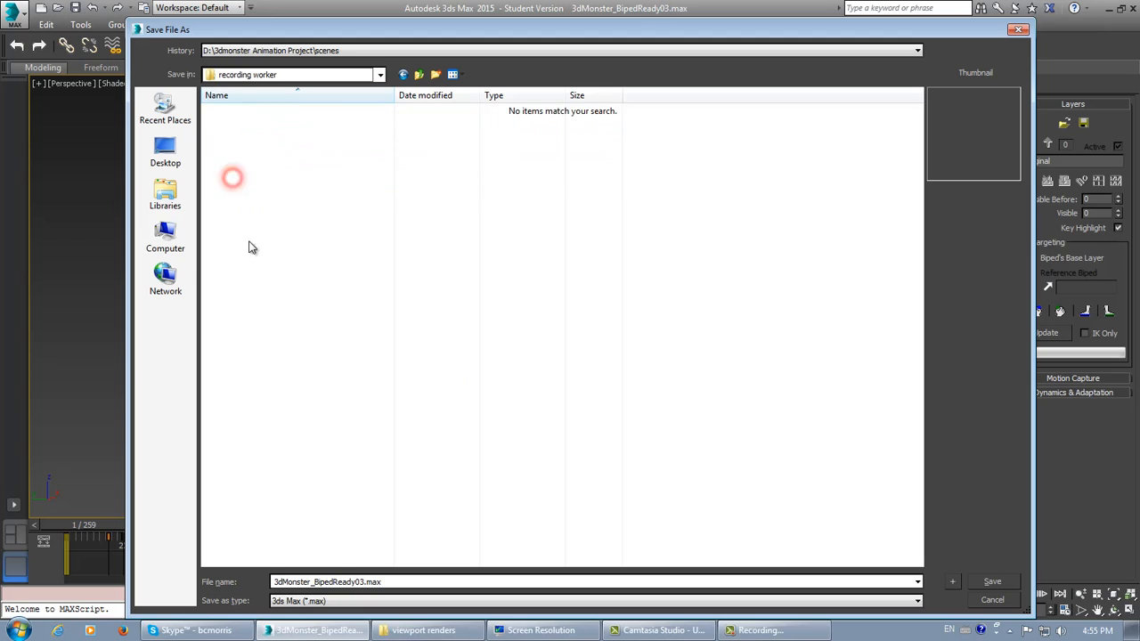
- Save the scene in the "recording worker" folder as 01_3dMonster_footsteps_hips_vert_Fix.max
{"action": "double_click", "coordinate": [314, 582]}
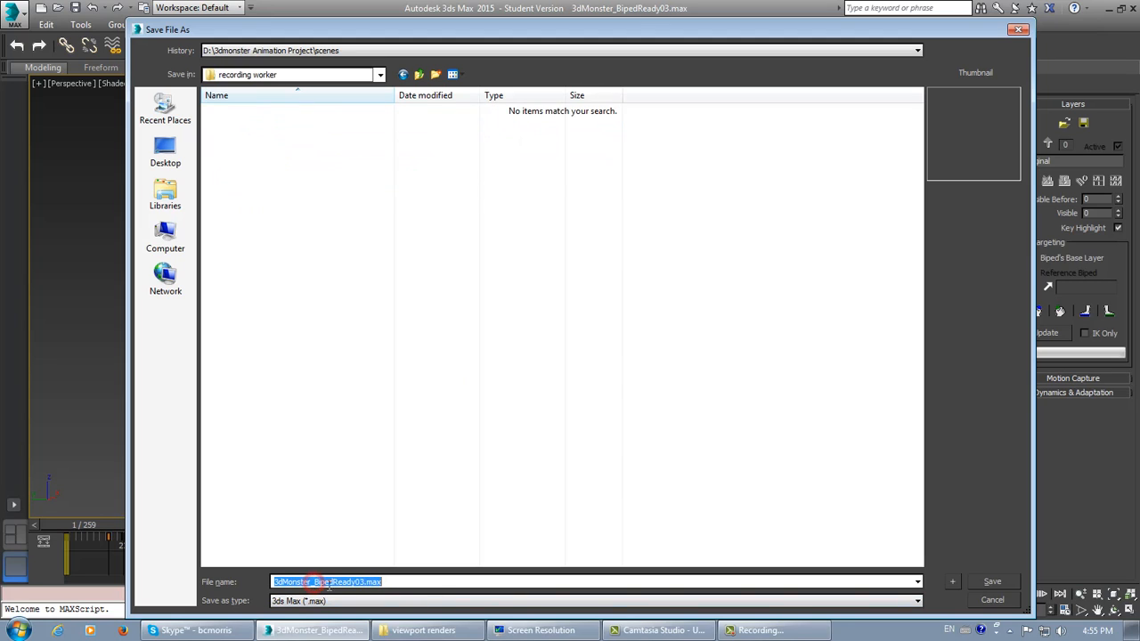
{"action": "left_click_drag", "start_coordinate": [314, 579], "coordinate": [365, 583]}
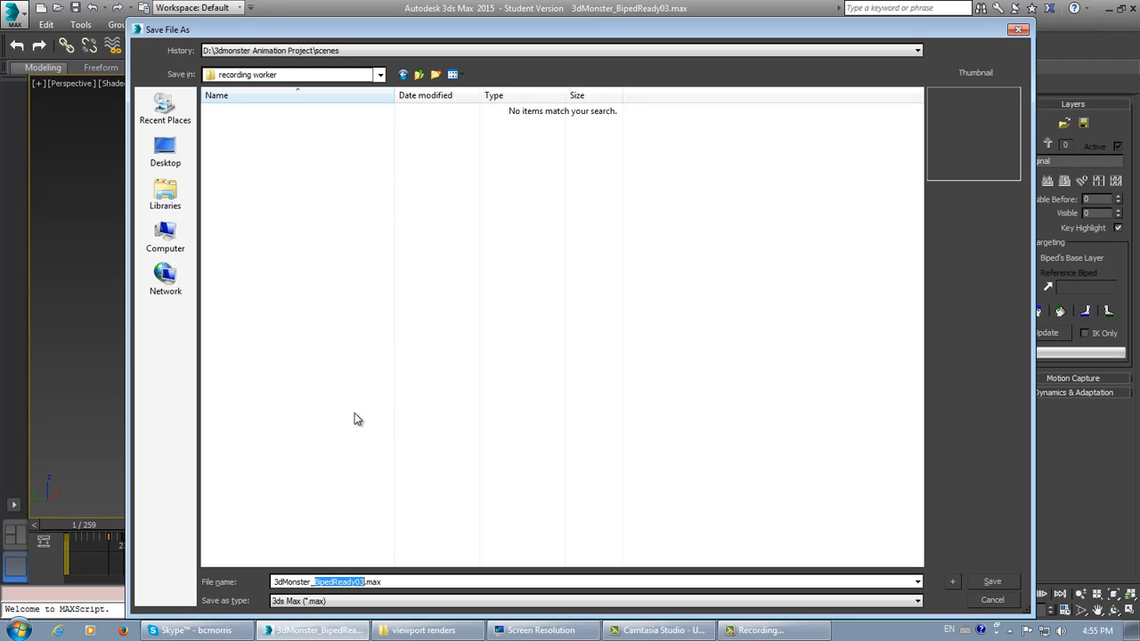
{"action": "type", "text": "footsteps"}
{"action": "left_click", "coordinate": [274, 583]}
{"action": "left_click", "coordinate": [274, 582]}
{"action": "type", "text": "01_"}
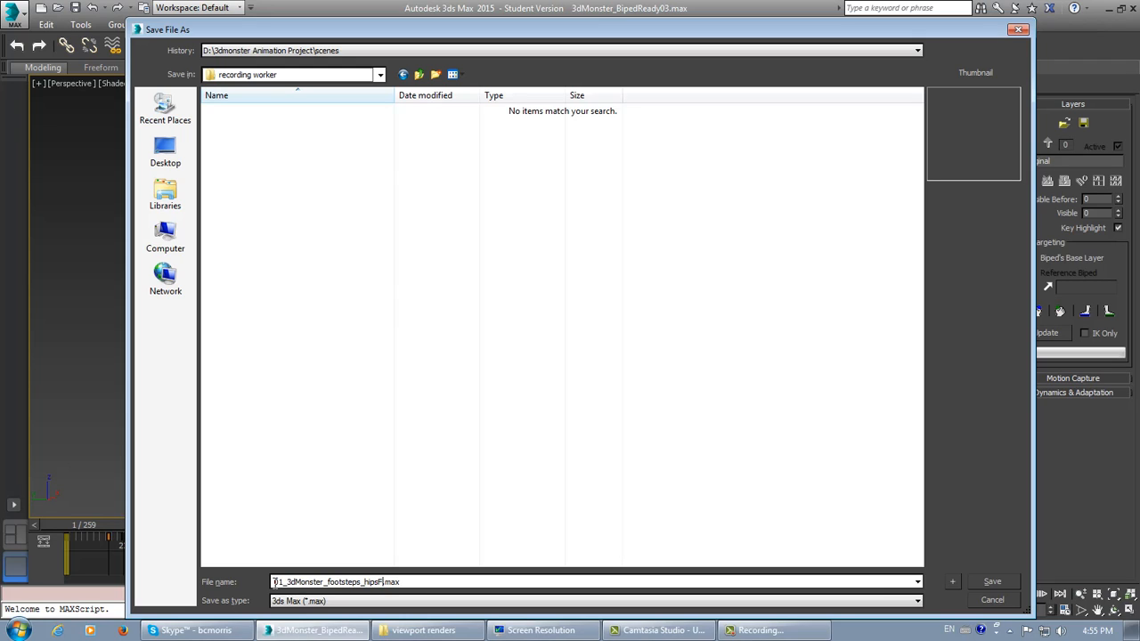
{"action": "left_click", "coordinate": [380, 581]}
{"action": "left_click", "coordinate": [986, 579]}
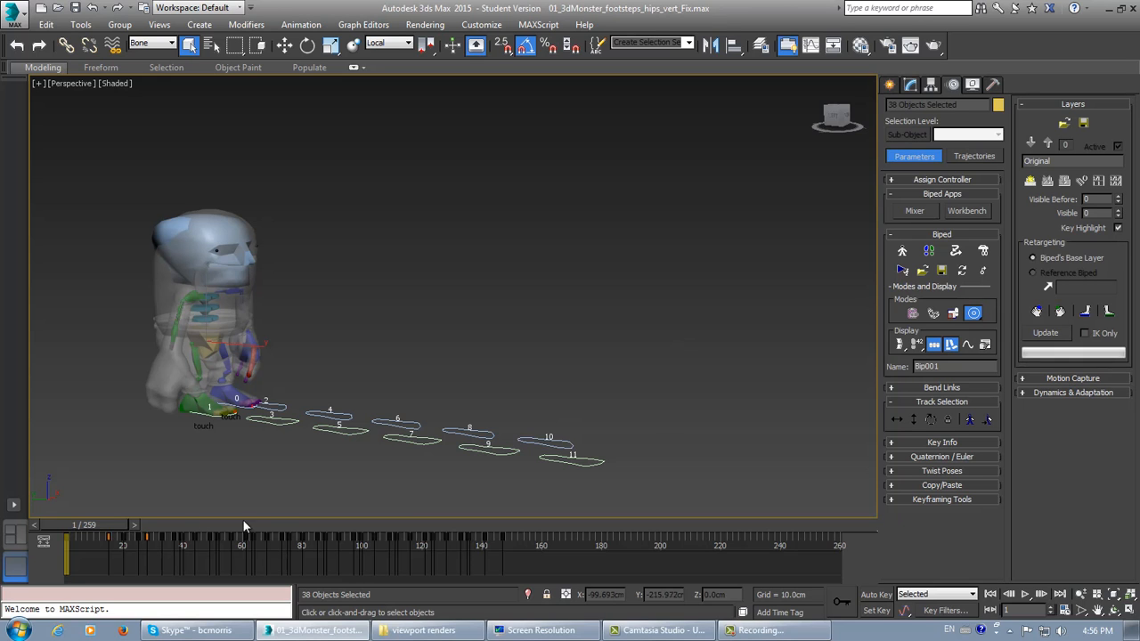
{"action": "left_click", "coordinate": [66, 523]}
{"action": "left_click_drag", "start_coordinate": [90, 531], "coordinate": [2, 525]}
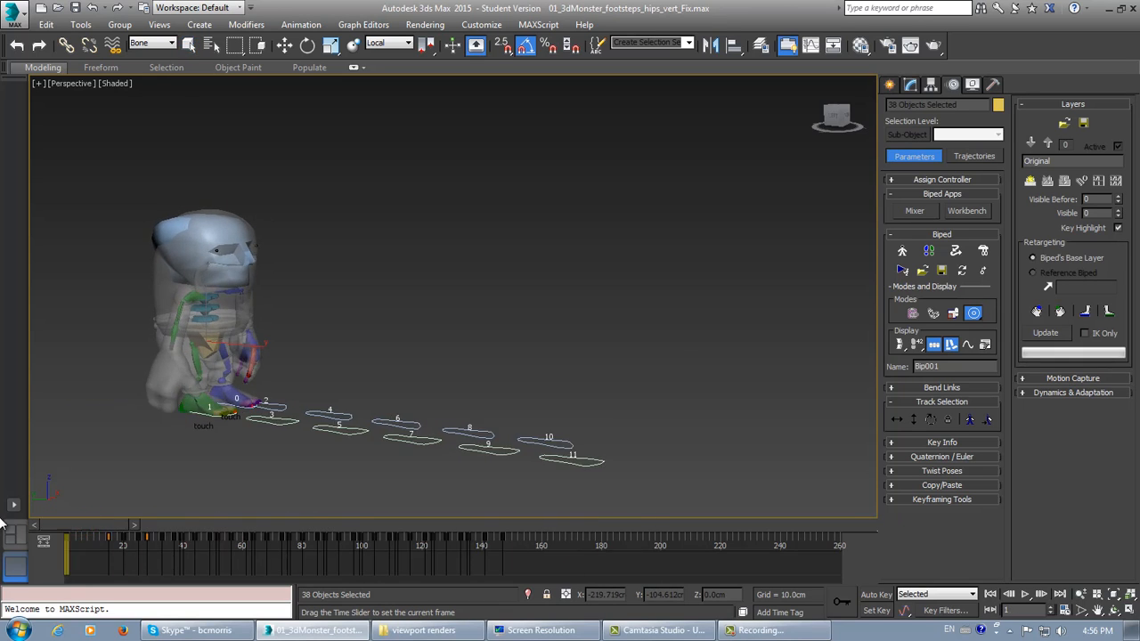
{"action": "middle_click_drag", "start_coordinate": [484, 441], "coordinate": [402, 429]}
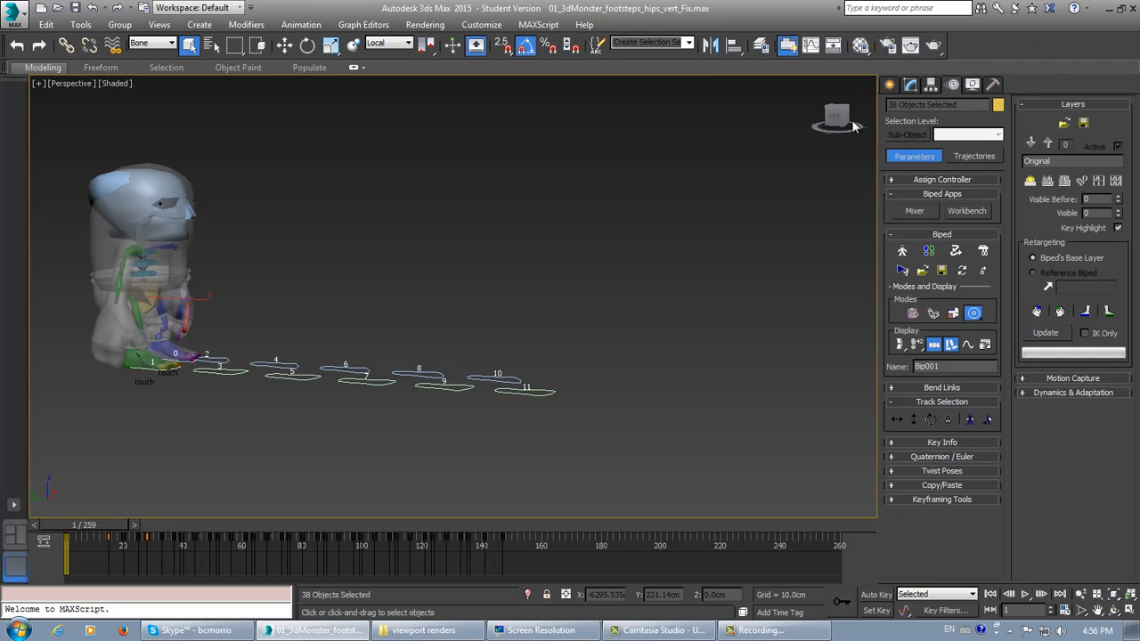
{"action": "left_click", "coordinate": [967, 212]}
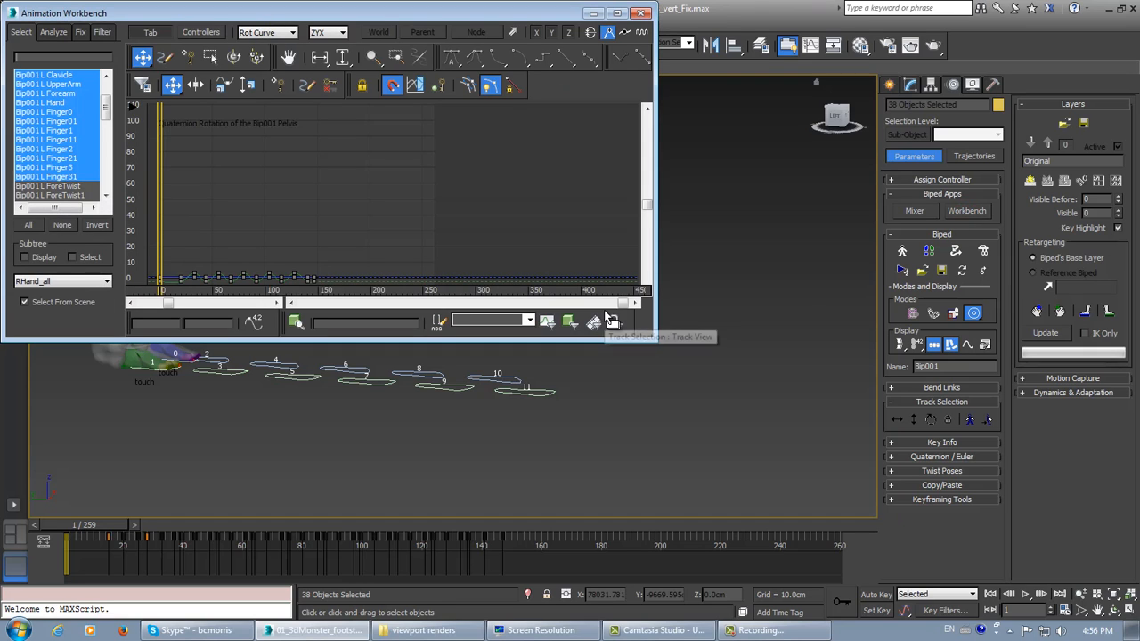
{"action": "left_click", "coordinate": [641, 12]}
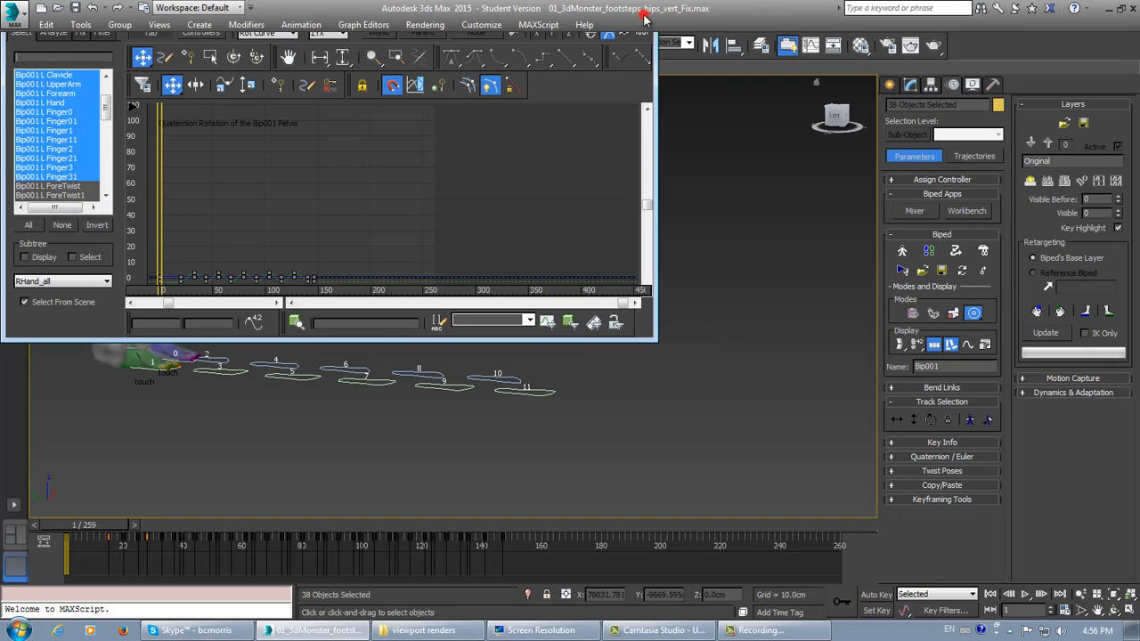
{"action": "middle_click_drag", "start_coordinate": [501, 257], "coordinate": [516, 293]}
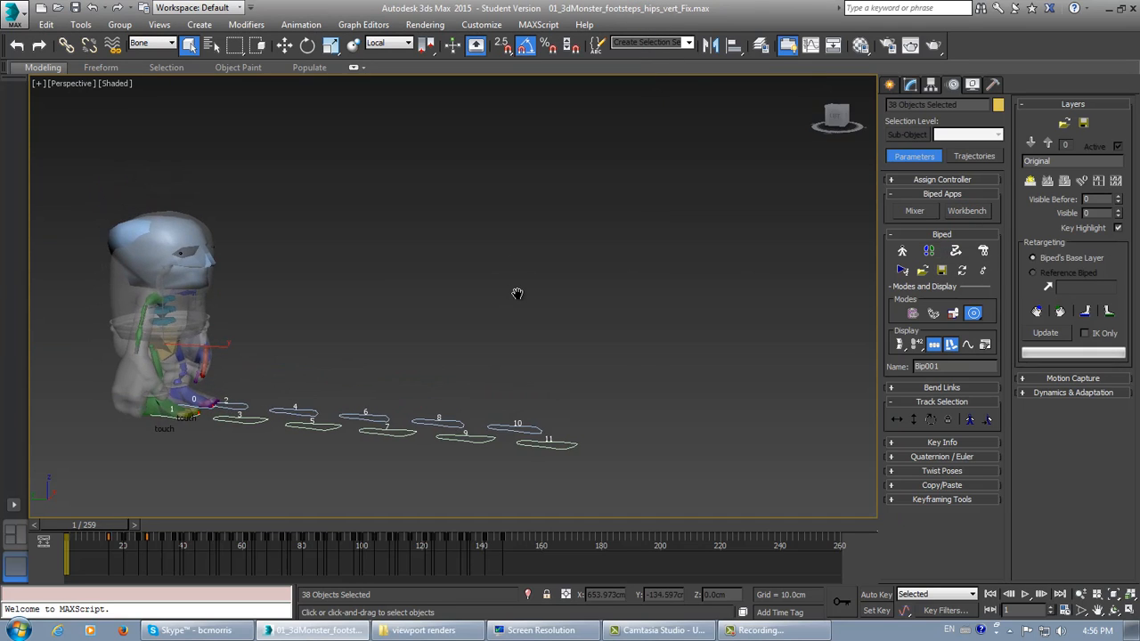
- Turn on Footstep mode for the biped and select all of its footsteps in the Perspective viewport
{"action": "left_click", "coordinate": [927, 250]}
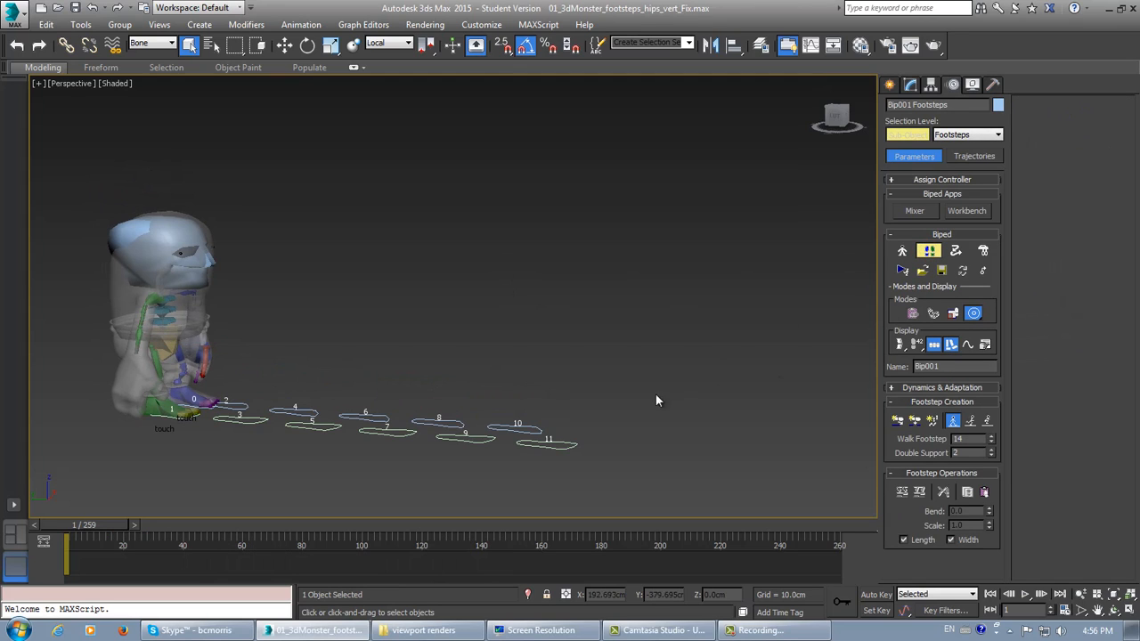
{"action": "left_click_drag", "start_coordinate": [682, 341], "coordinate": [93, 478]}
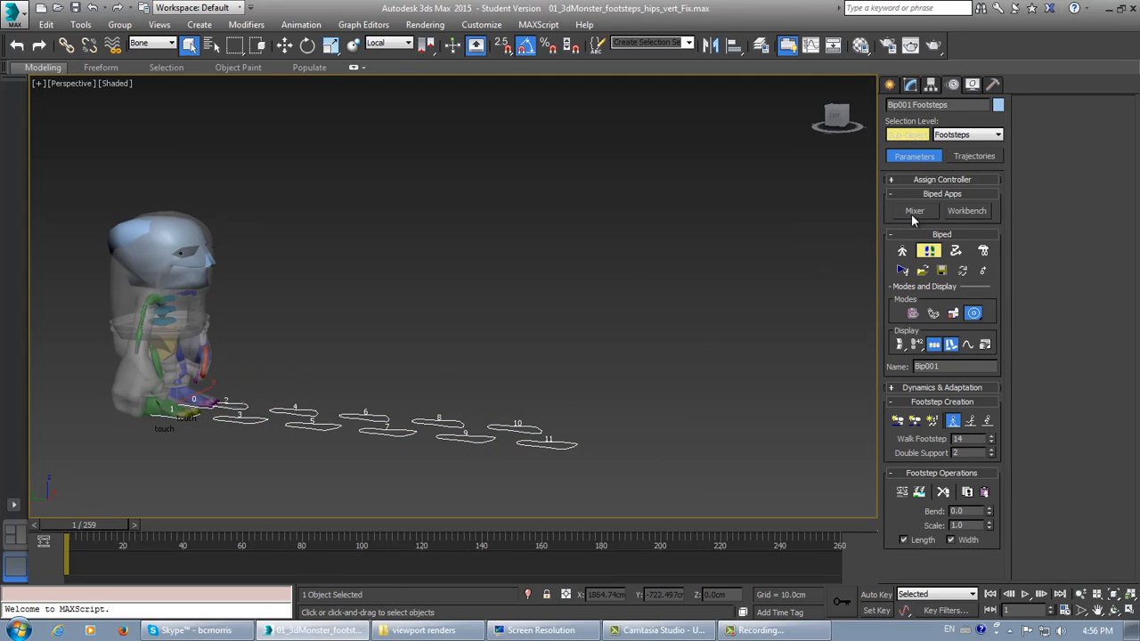
{"action": "left_click", "coordinate": [966, 211]}
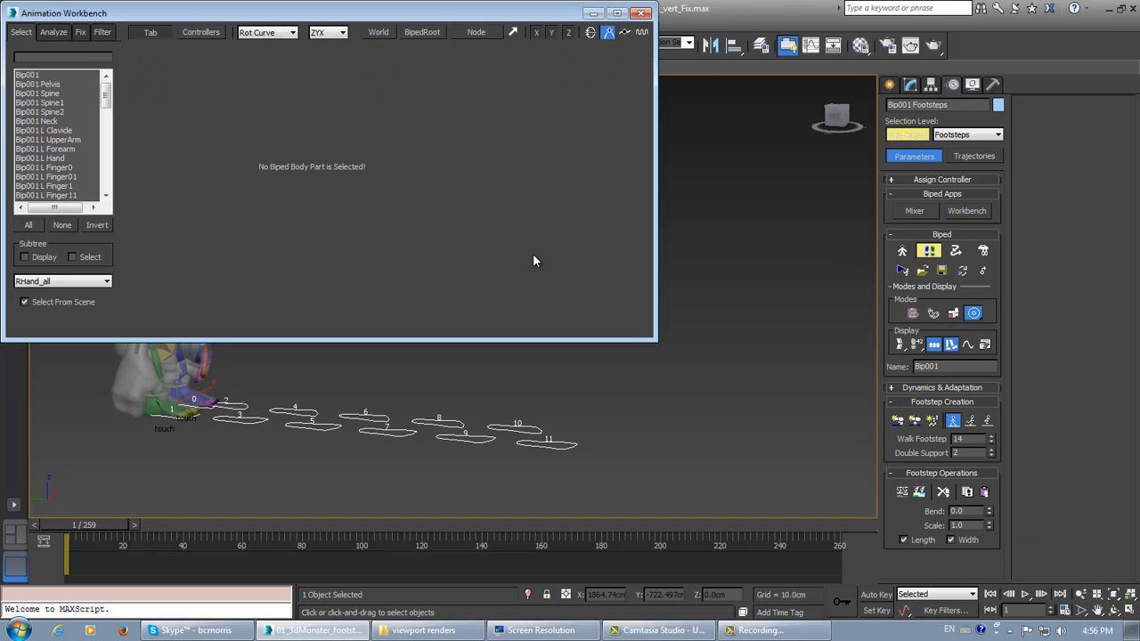
{"action": "left_click", "coordinate": [639, 13]}
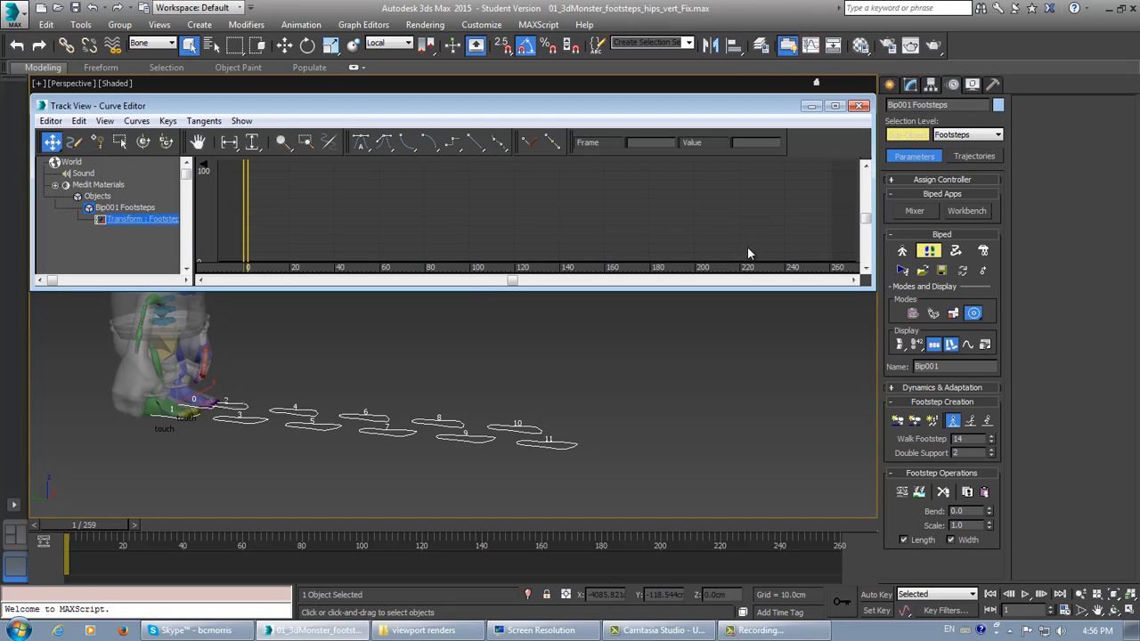
- Change the Track View from Curve Editor to Dope Sheet, enlarge its window, and expand the Bip001 Footsteps track
{"action": "left_click", "coordinate": [52, 121]}
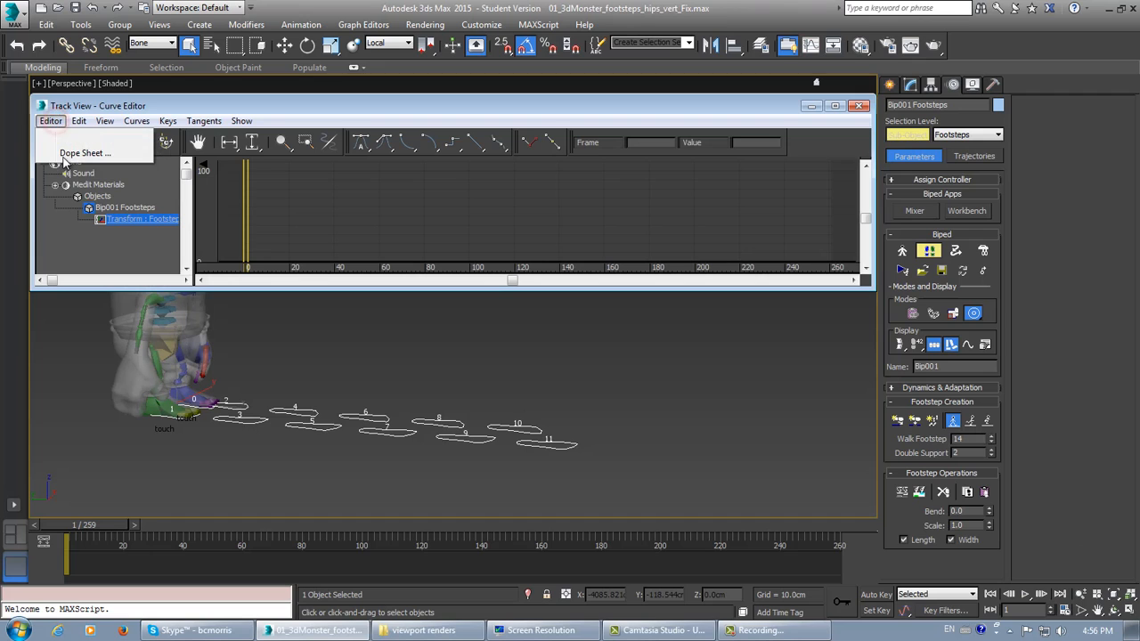
{"action": "left_click", "coordinate": [72, 154]}
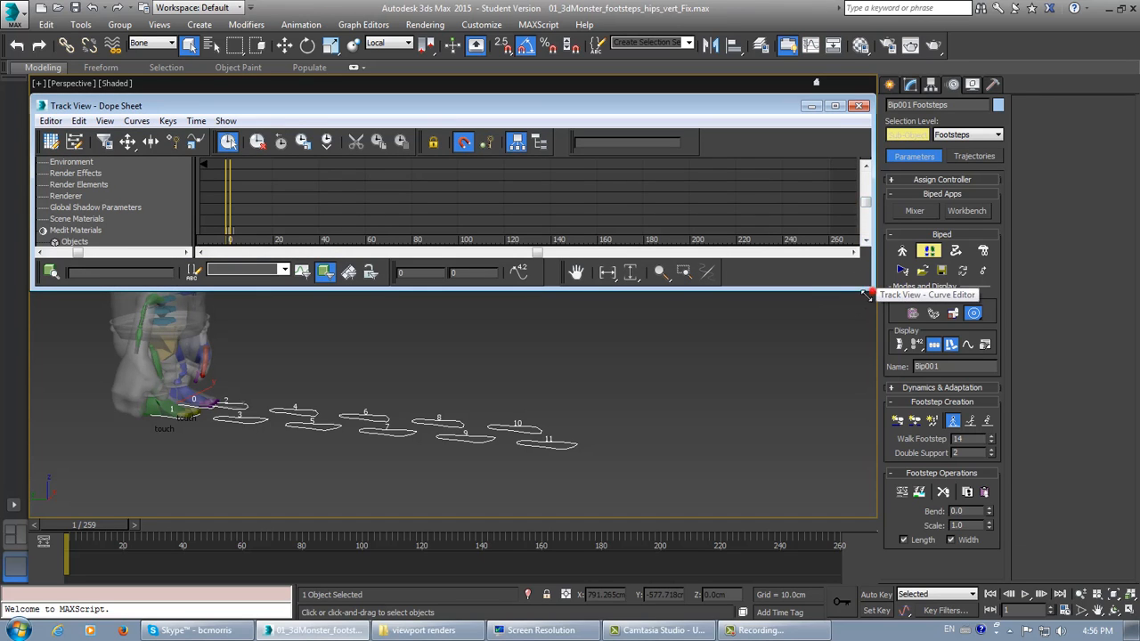
{"action": "left_click_drag", "start_coordinate": [872, 287], "coordinate": [854, 343]}
{"action": "left_click_drag", "start_coordinate": [558, 102], "coordinate": [582, 95]}
{"action": "left_click", "coordinate": [63, 243]}
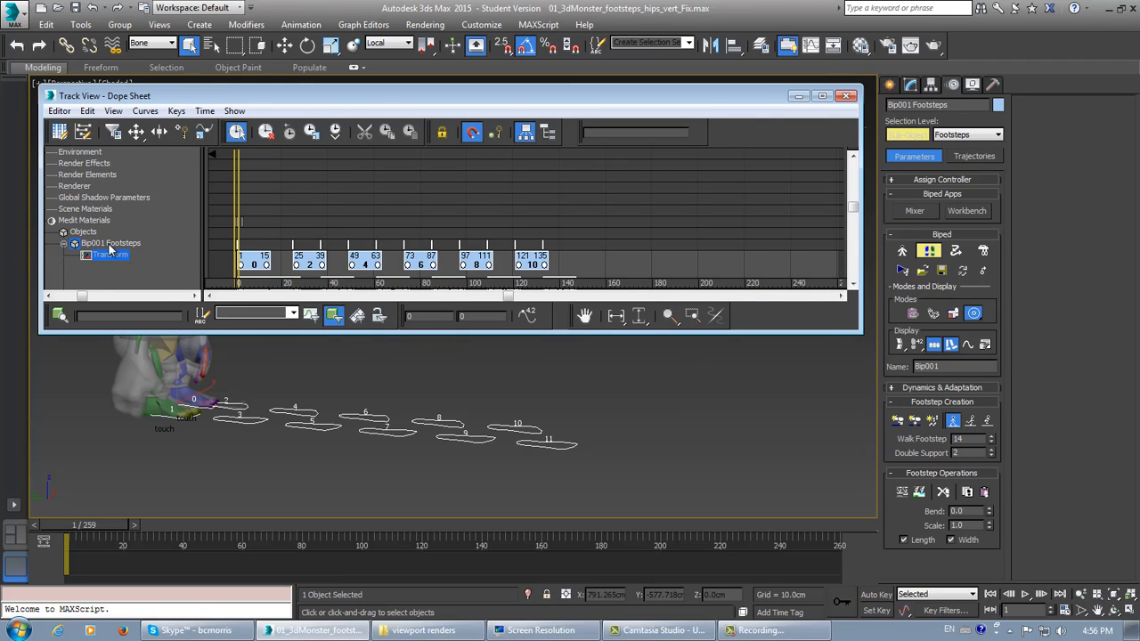
- Look at the Bip001 Footsteps tracks in the Curve Editor, return to the Dope Sheet, and expand the footsteps again
{"action": "left_click", "coordinate": [58, 111]}
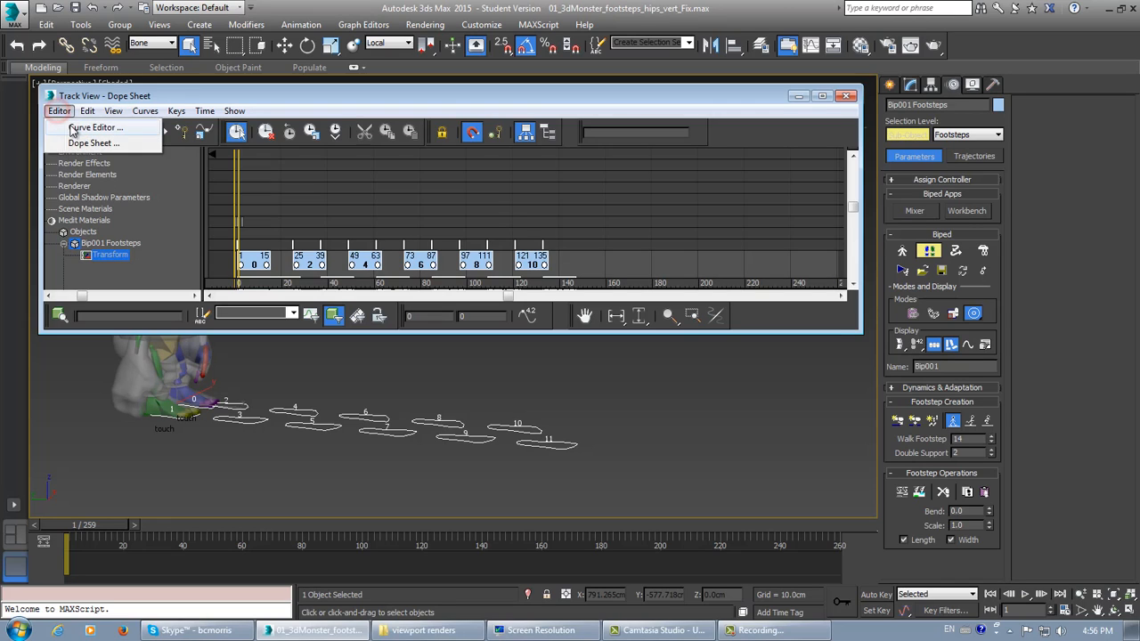
{"action": "left_click", "coordinate": [75, 127]}
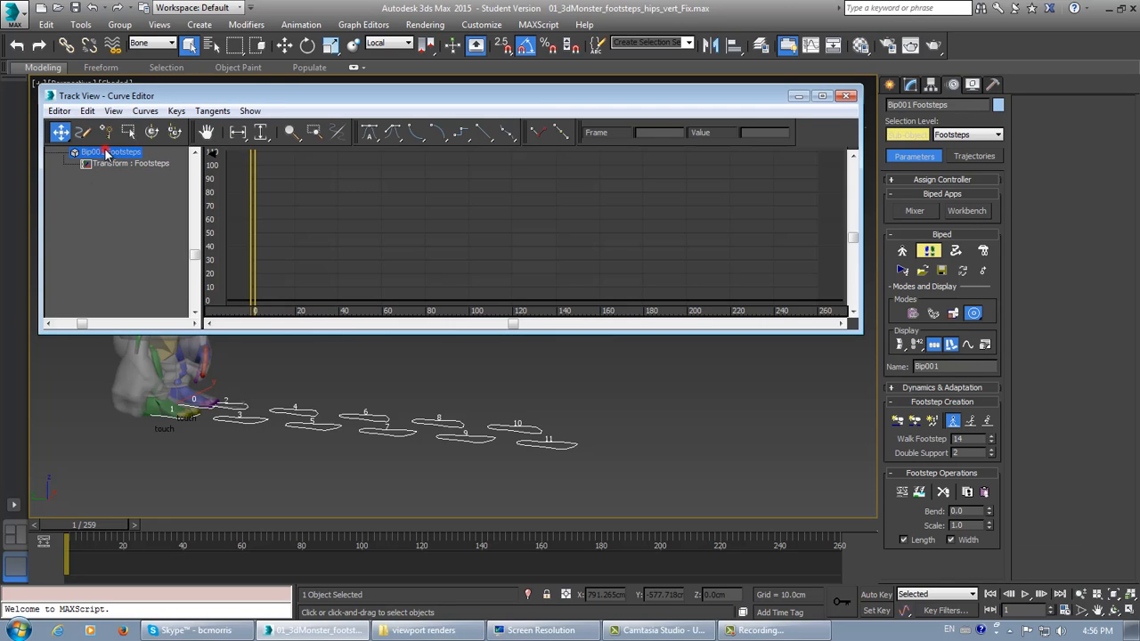
{"action": "scroll", "coordinate": [316, 225], "scroll_direction": "up", "scroll_amount": 1}
{"action": "scroll", "coordinate": [308, 236], "scroll_direction": "down", "scroll_amount": 2}
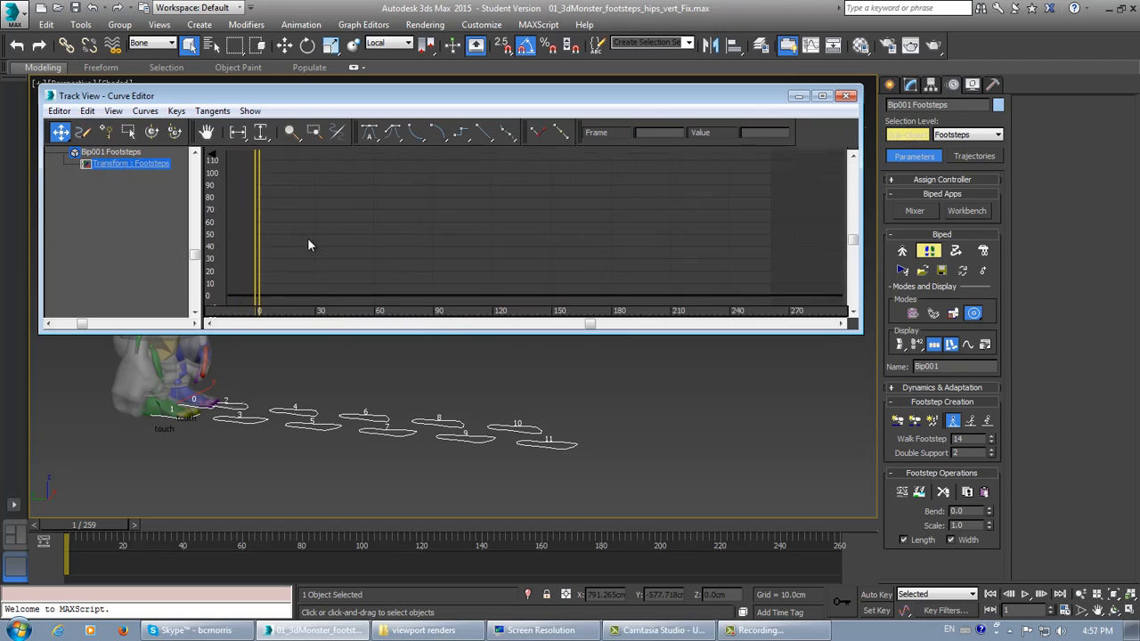
{"action": "left_click", "coordinate": [116, 153]}
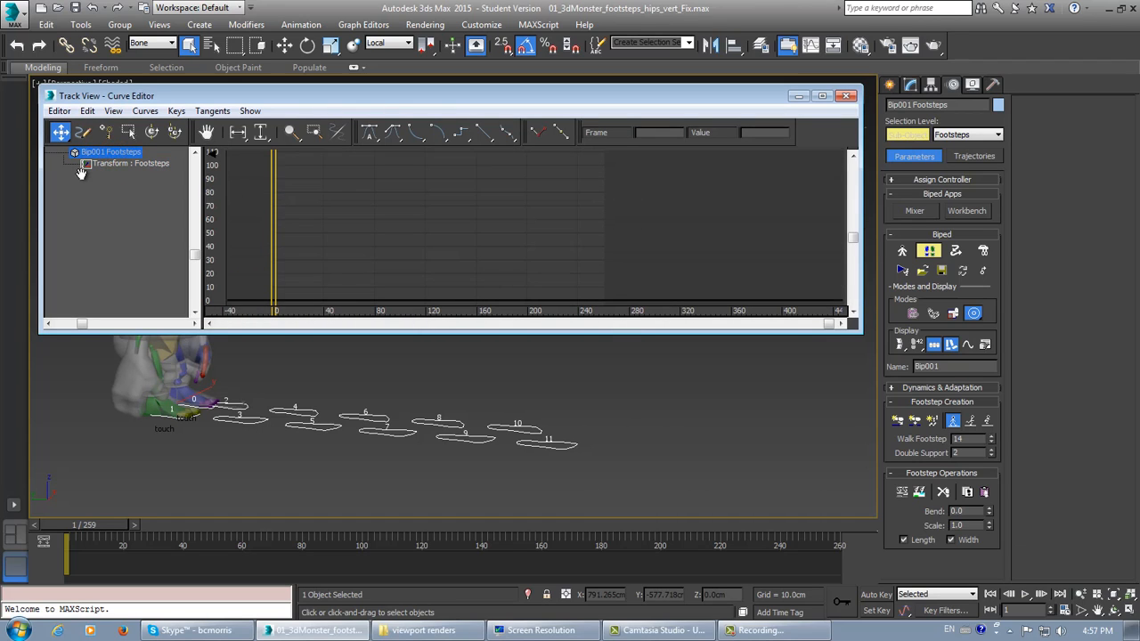
{"action": "left_click", "coordinate": [59, 110]}
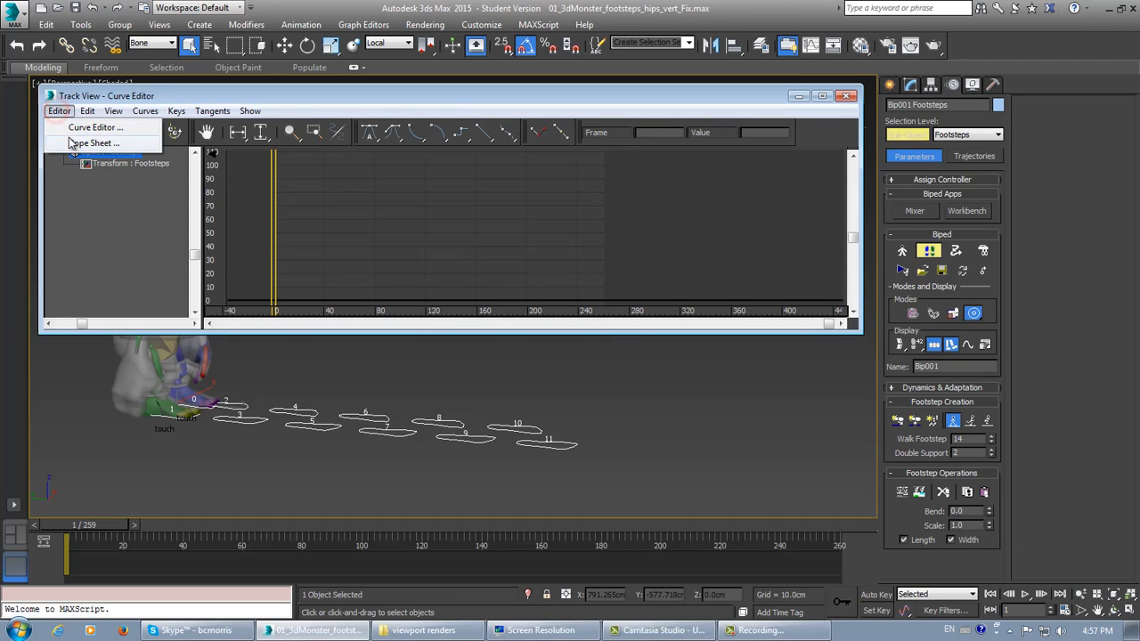
{"action": "left_click", "coordinate": [73, 143]}
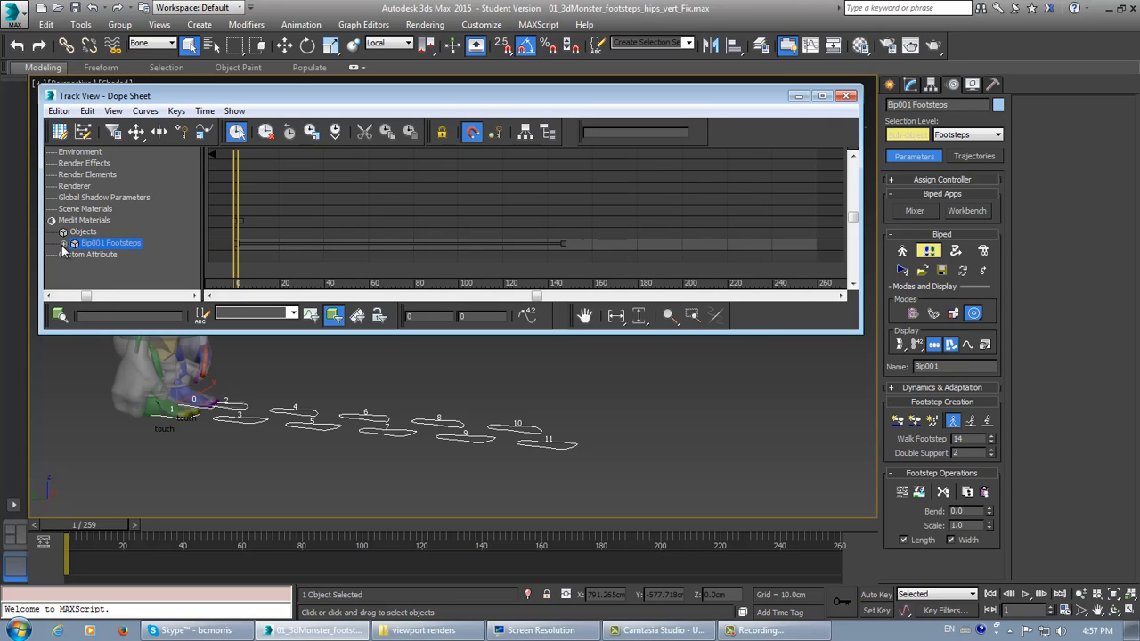
{"action": "left_click", "coordinate": [63, 245]}
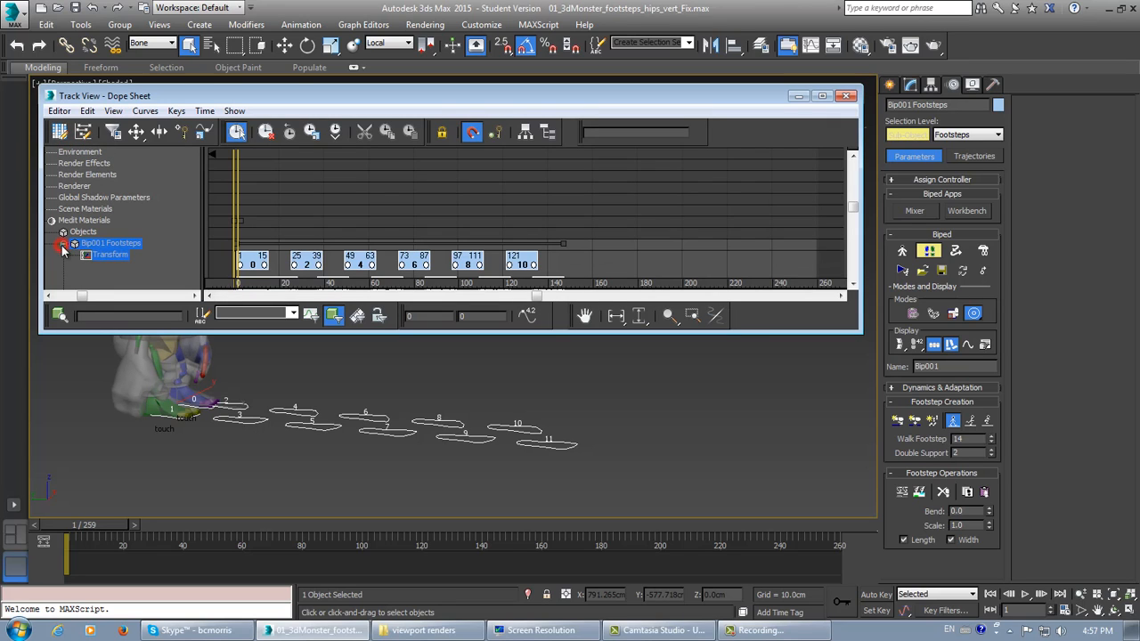
- Check the Show Only options in the Dope Sheet's filters and close them with Selected Objects still enabled
{"action": "left_click", "coordinate": [114, 133]}
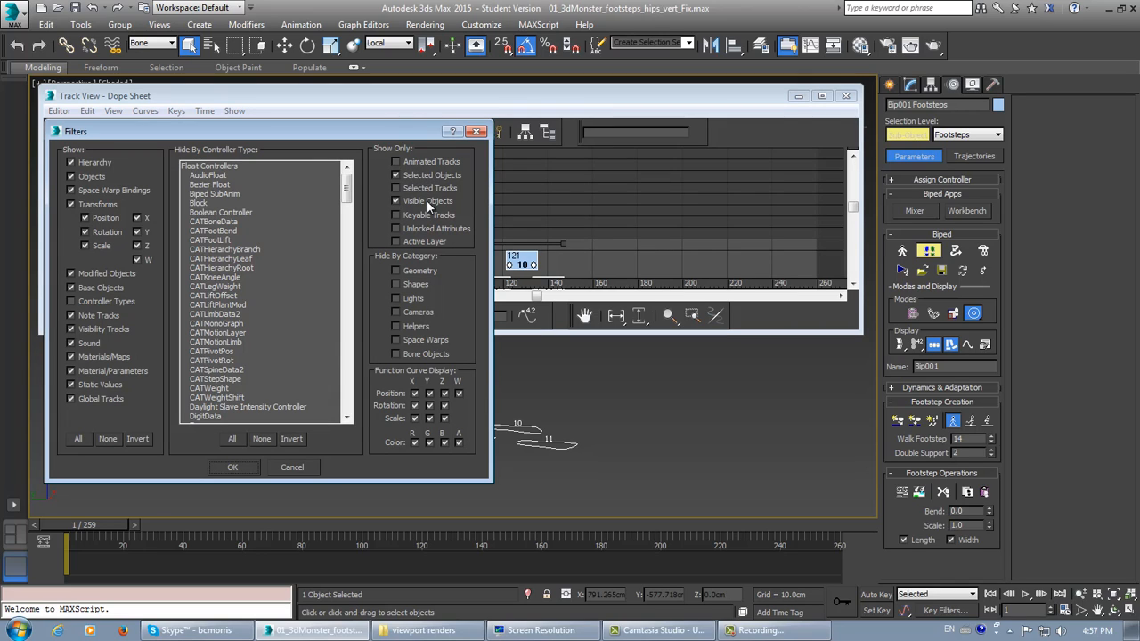
{"action": "left_click", "coordinate": [396, 175]}
{"action": "left_click", "coordinate": [396, 174]}
{"action": "left_click", "coordinate": [477, 131]}
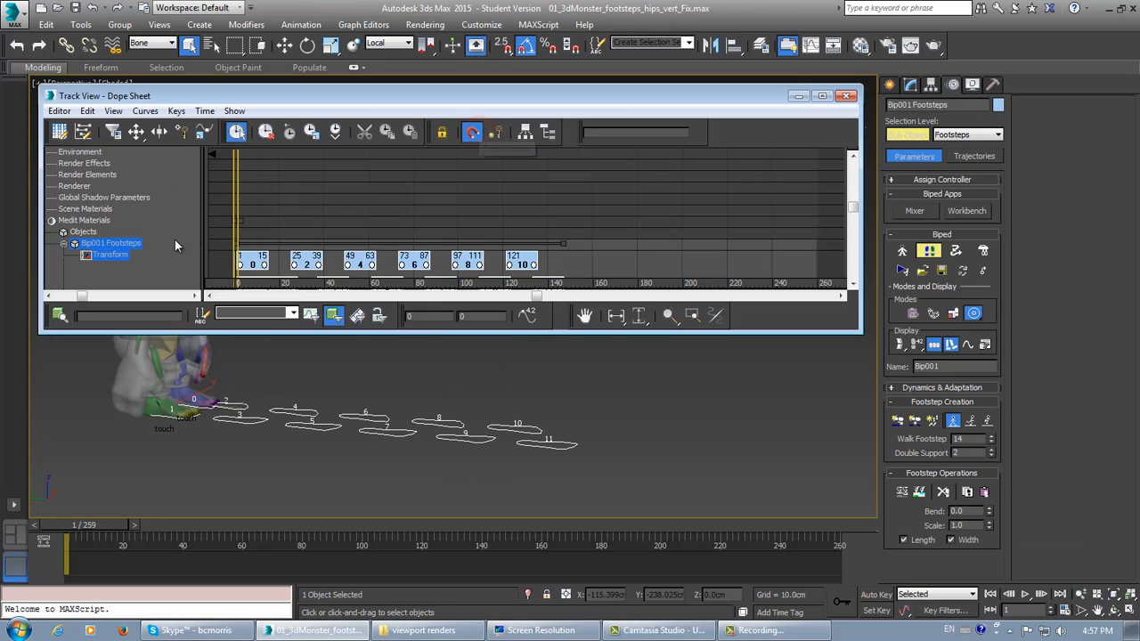
- Reload the Dope Sheet and bring both rows of footstep keys of the Bip001 Footsteps Transform track into view
{"action": "left_click", "coordinate": [89, 232]}
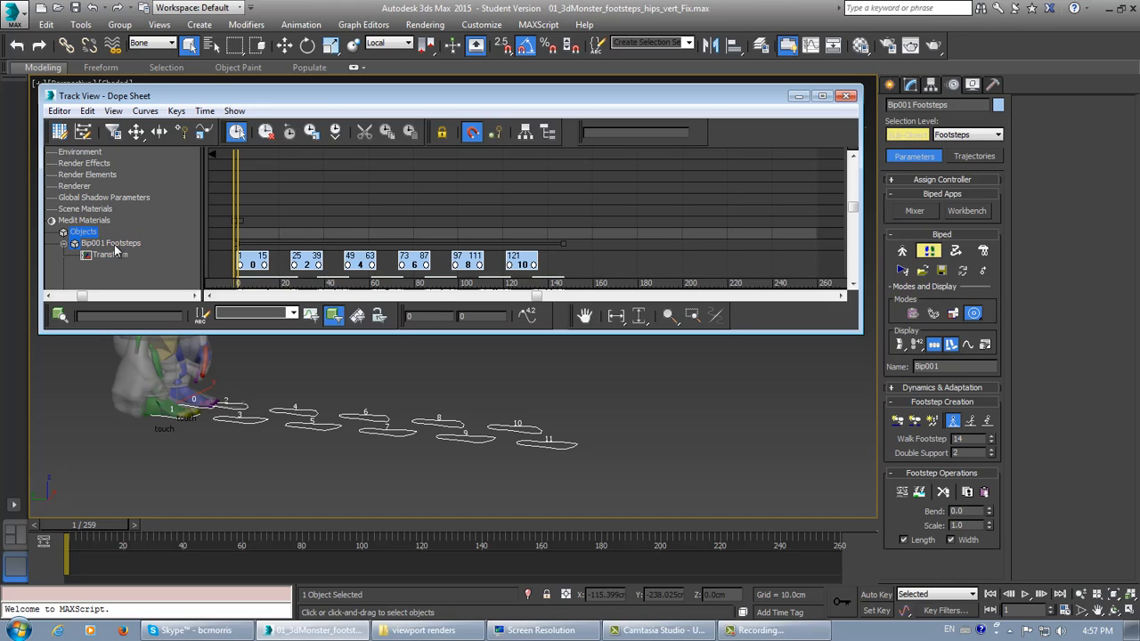
{"action": "left_click", "coordinate": [108, 244]}
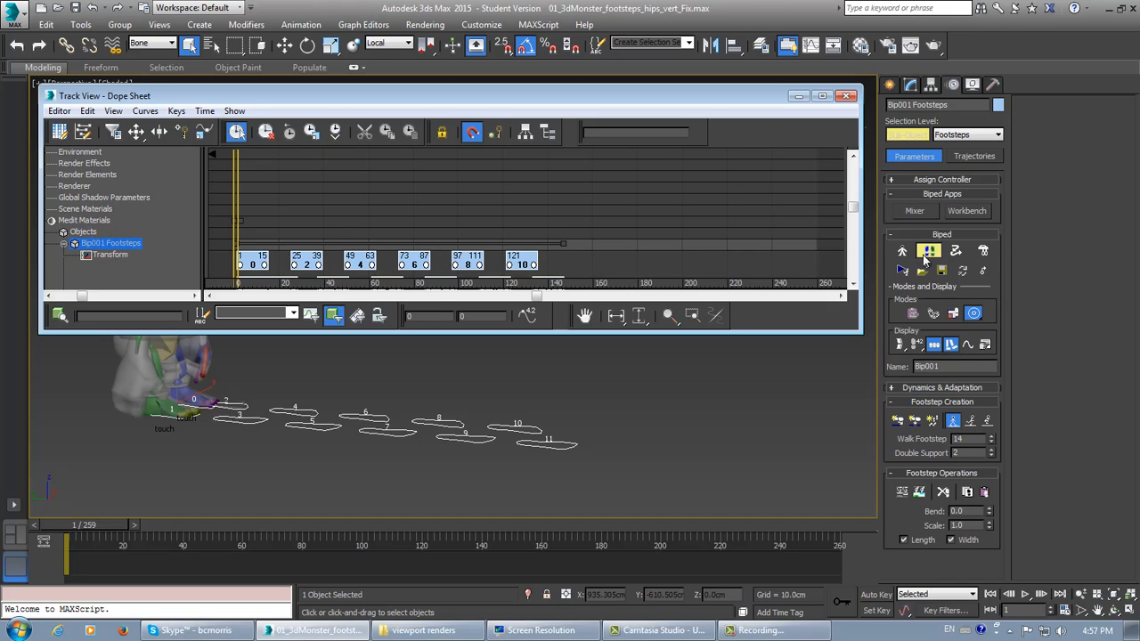
{"action": "left_click", "coordinate": [93, 245]}
{"action": "left_click", "coordinate": [82, 231]}
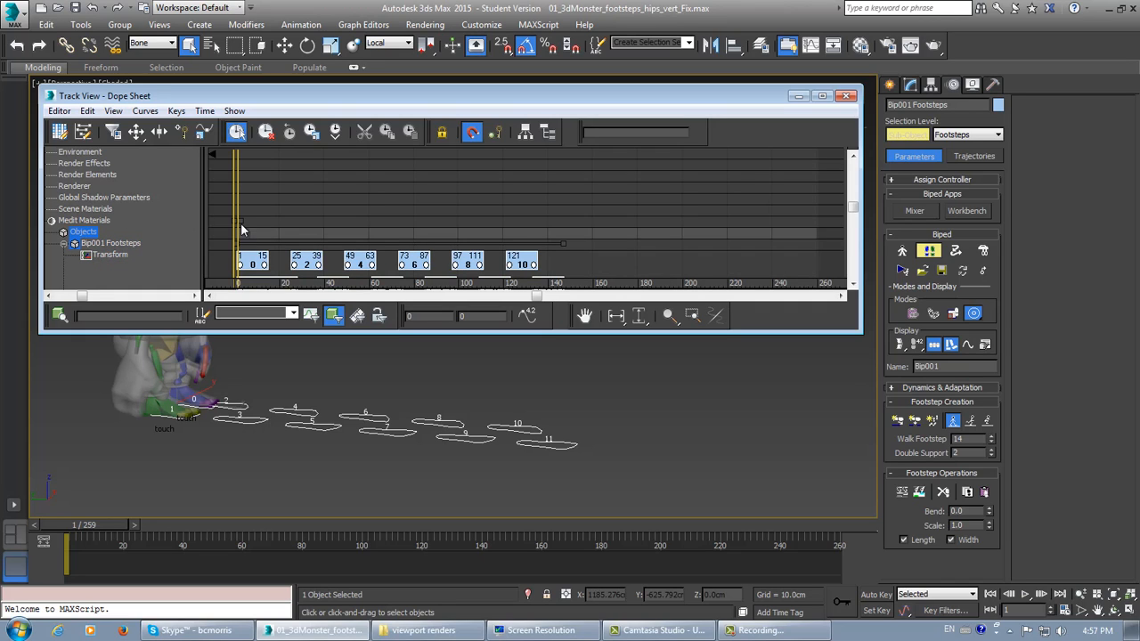
{"action": "scroll", "coordinate": [420, 214], "scroll_direction": "down", "scroll_amount": 3}
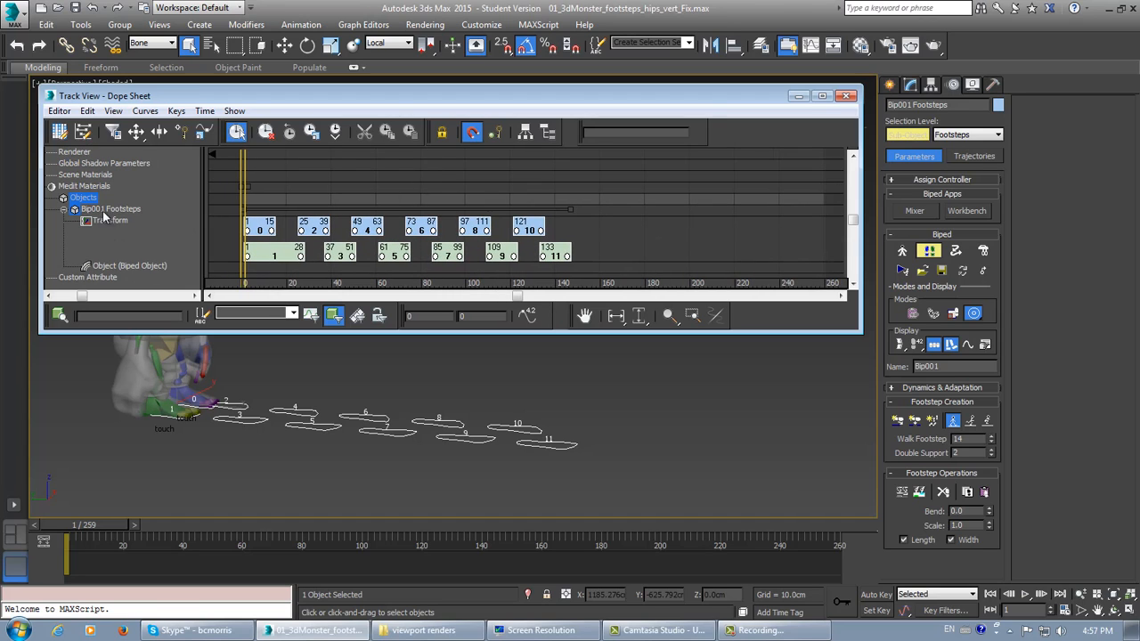
{"action": "left_click", "coordinate": [59, 110]}
{"action": "left_click", "coordinate": [76, 143]}
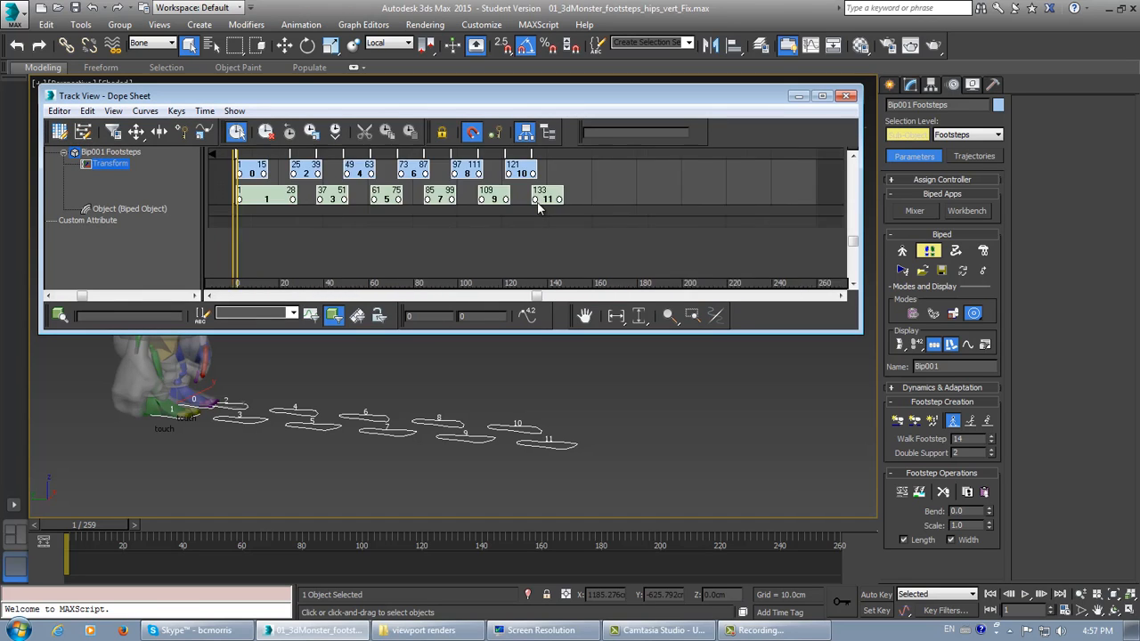
{"action": "left_click_drag", "start_coordinate": [854, 245], "coordinate": [853, 233]}
{"action": "middle_click_drag", "start_coordinate": [732, 227], "coordinate": [695, 238]}
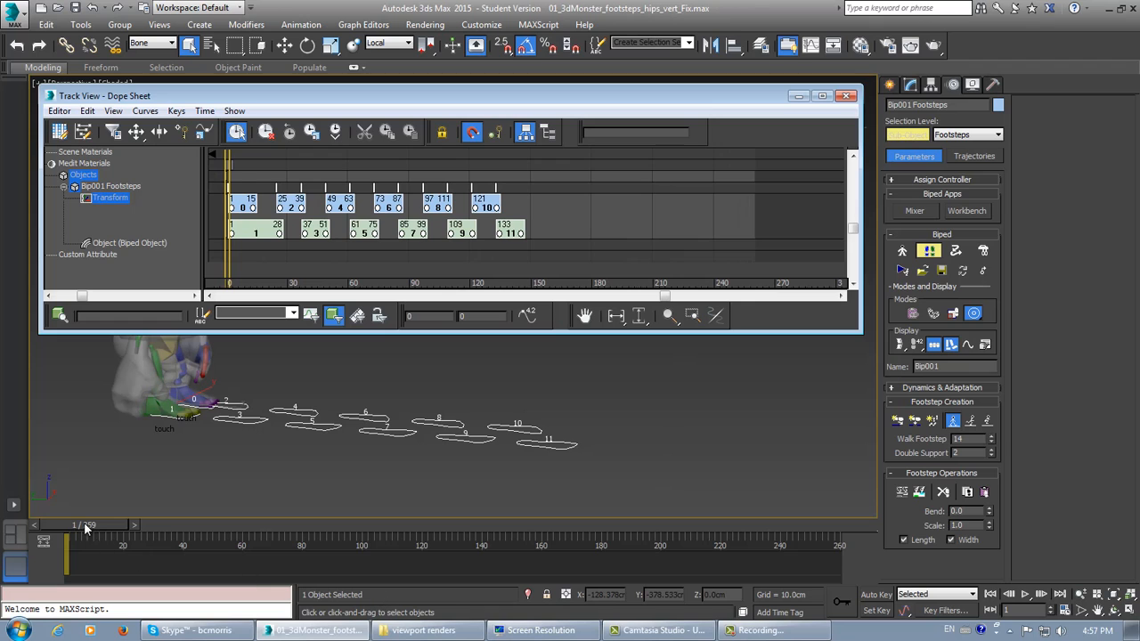
- Use Select Time to select the range from frame 1 to 148 across all footsteps in the Dope Sheet
{"action": "mouse_move", "coordinate": [86, 527]}
{"action": "left_mouse_down"}
{"action": "mouse_move", "coordinate": [586, 527]}
{"action": "mouse_move", "coordinate": [871, 559]}
{"action": "mouse_move", "coordinate": [499, 561]}
{"action": "mouse_move", "coordinate": [730, 574]}
{"action": "mouse_move", "coordinate": [767, 590]}
{"action": "mouse_move", "coordinate": [71, 570]}
{"action": "left_mouse_up"}
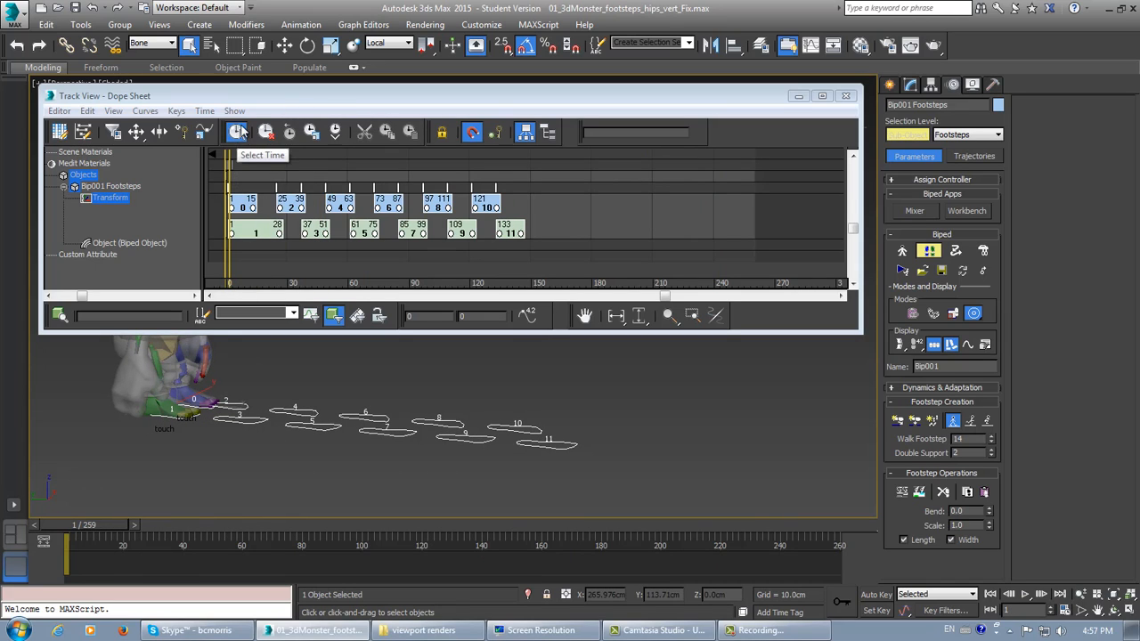
{"action": "left_click", "coordinate": [237, 132]}
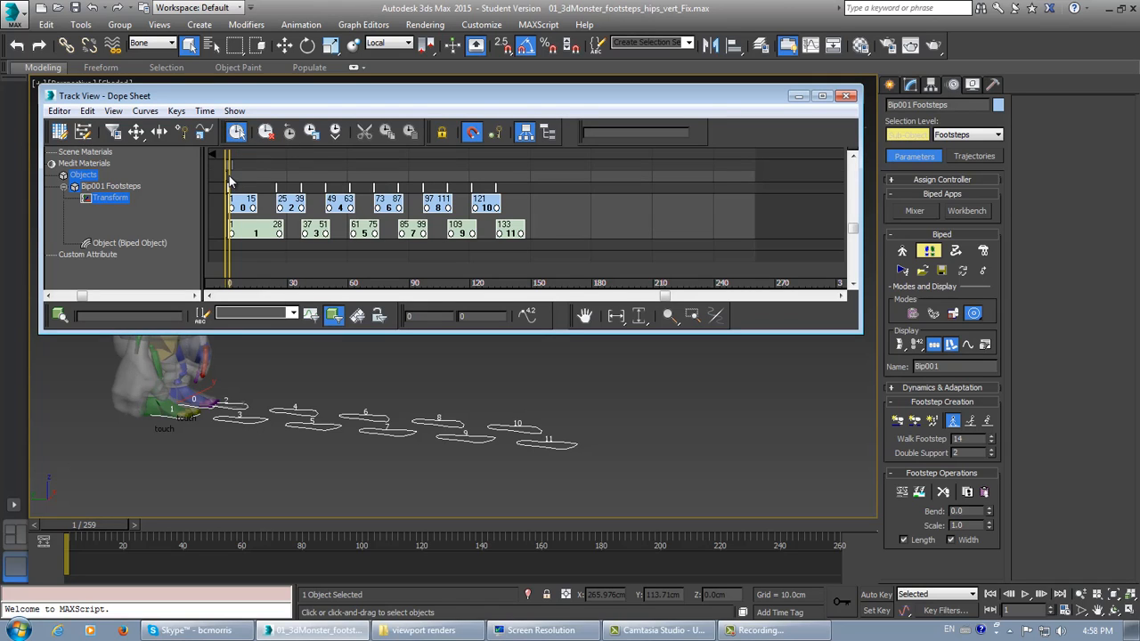
{"action": "left_click_drag", "start_coordinate": [229, 181], "coordinate": [528, 257]}
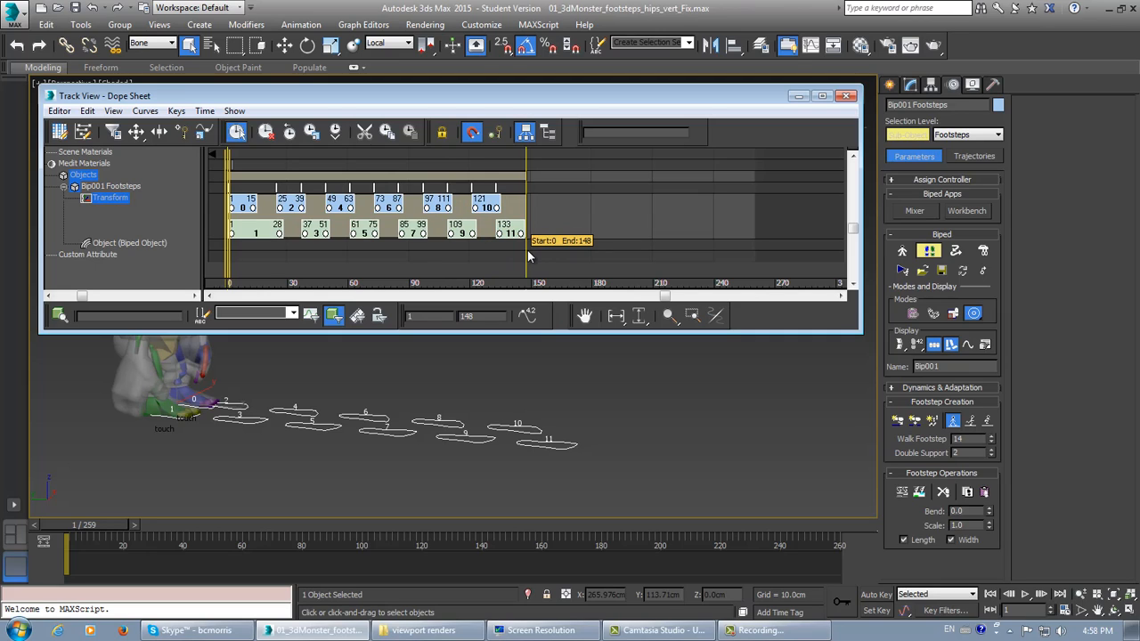
{"action": "left_click_drag", "start_coordinate": [528, 257], "coordinate": [527, 256]}
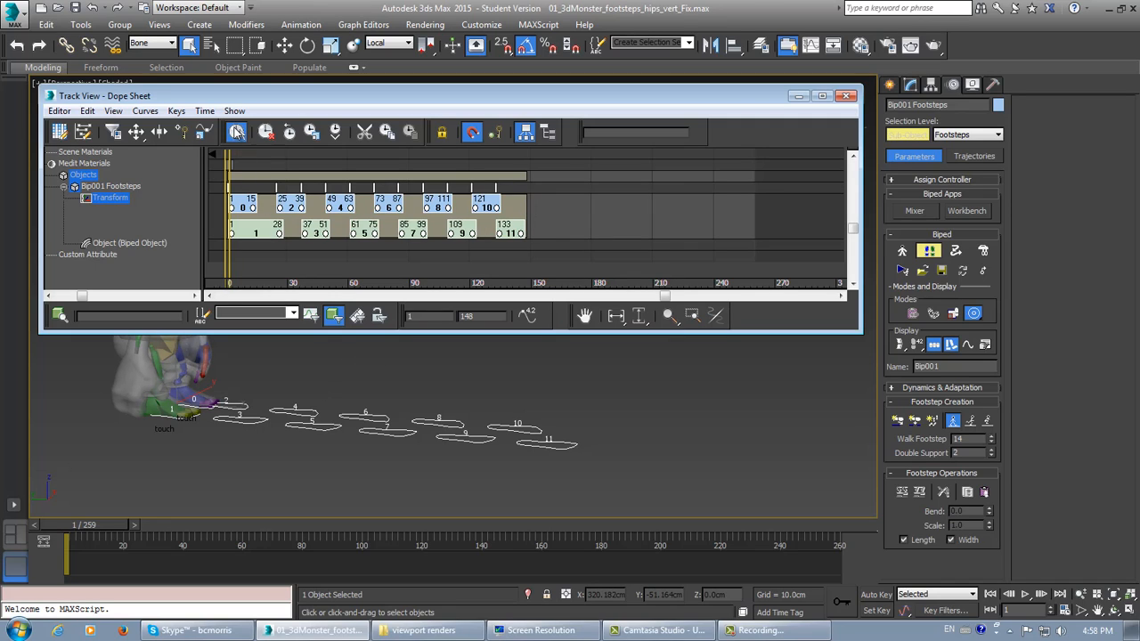
- Reselect the time range from frame 1 to 148 on the Bip001 Footsteps track, covering all footsteps
{"action": "left_click", "coordinate": [229, 265]}
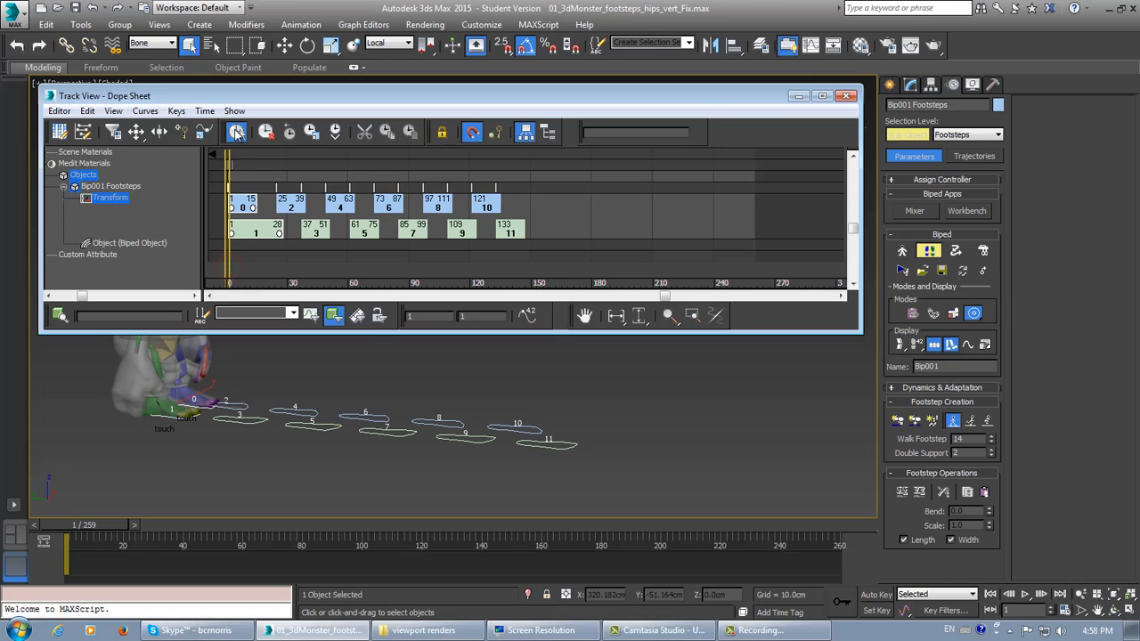
{"action": "left_click", "coordinate": [227, 186]}
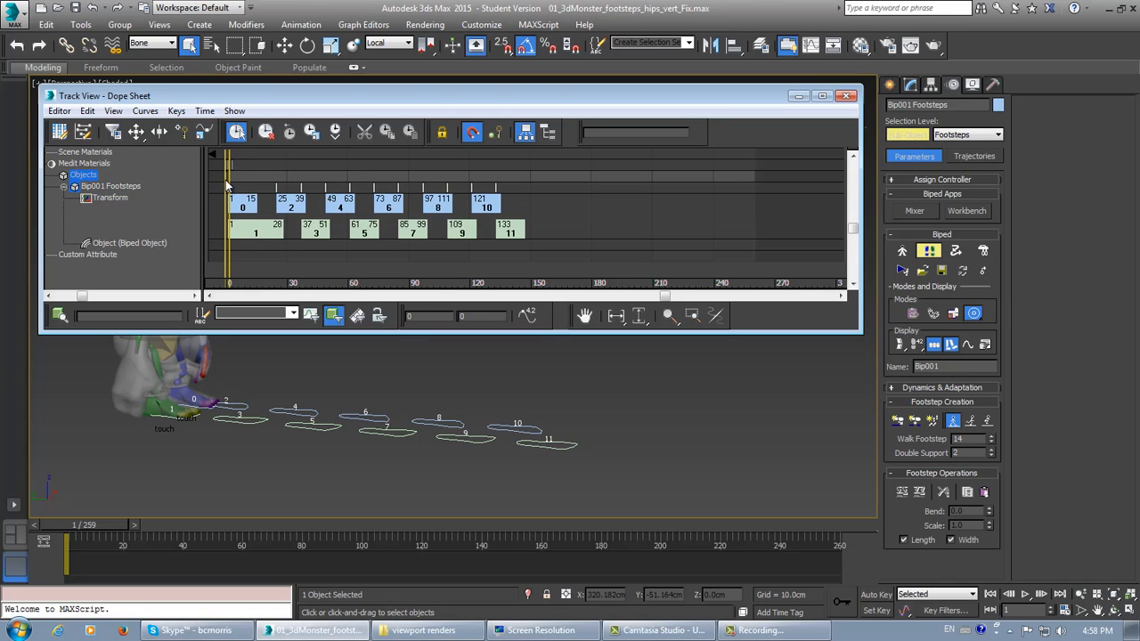
{"action": "left_click", "coordinate": [111, 186]}
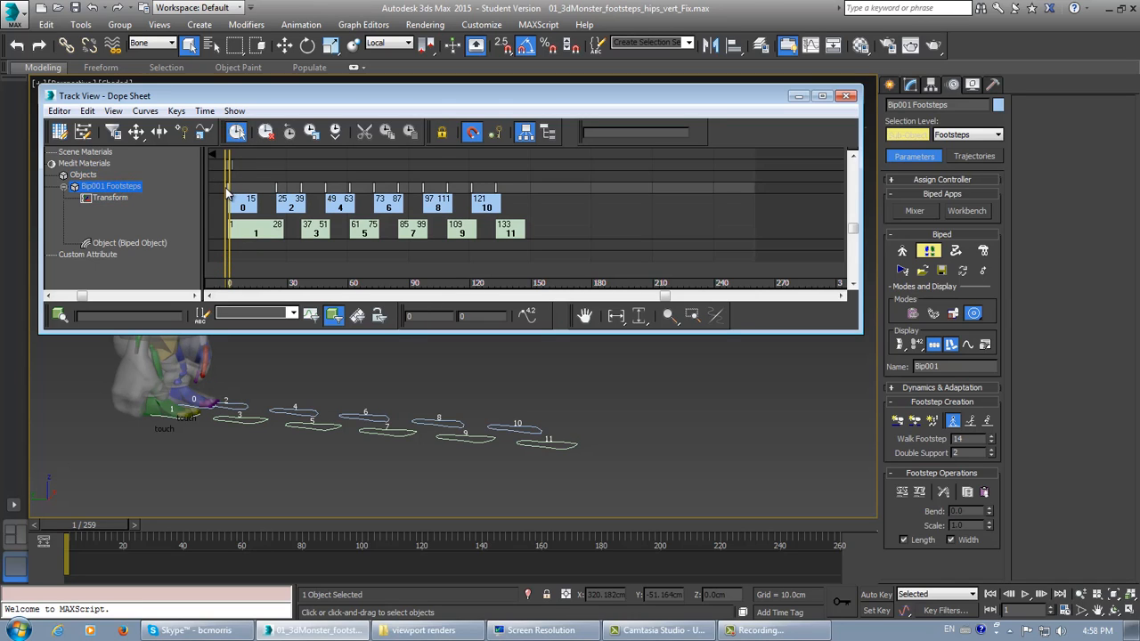
{"action": "left_click_drag", "start_coordinate": [229, 192], "coordinate": [526, 234]}
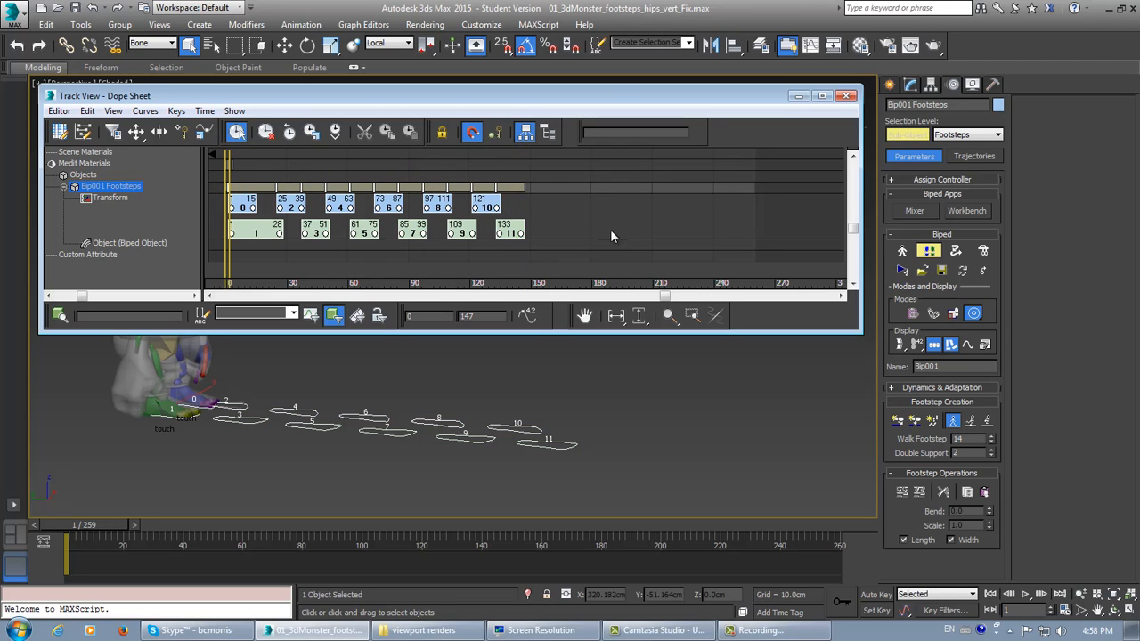
{"action": "left_click", "coordinate": [108, 198]}
{"action": "left_click", "coordinate": [110, 187]}
{"action": "left_click", "coordinate": [105, 199]}
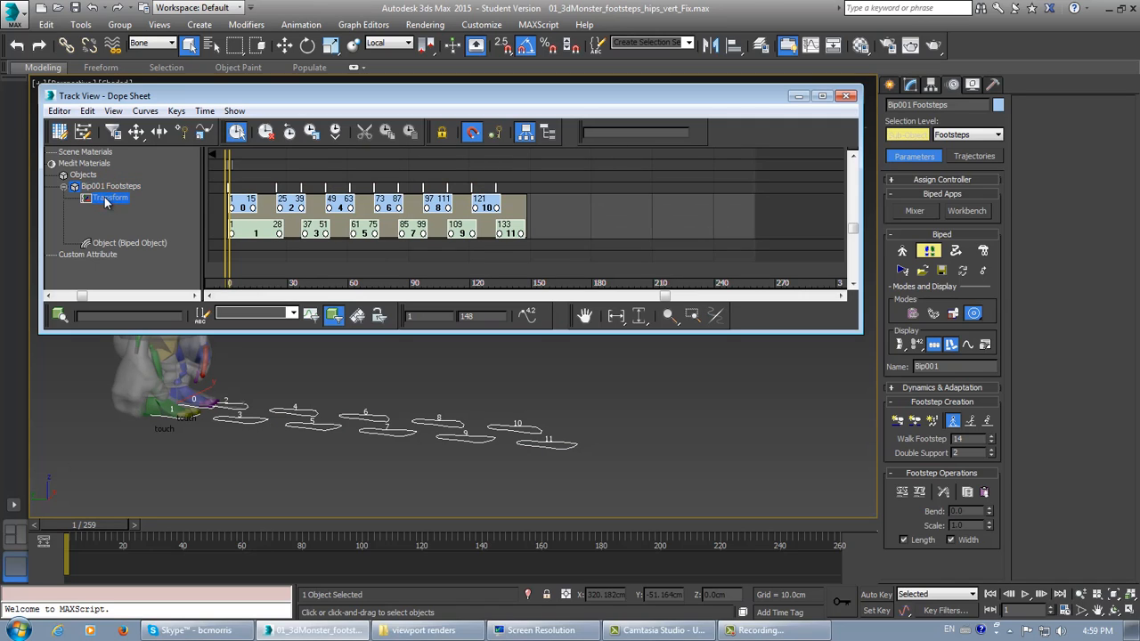
{"action": "left_click", "coordinate": [105, 187]}
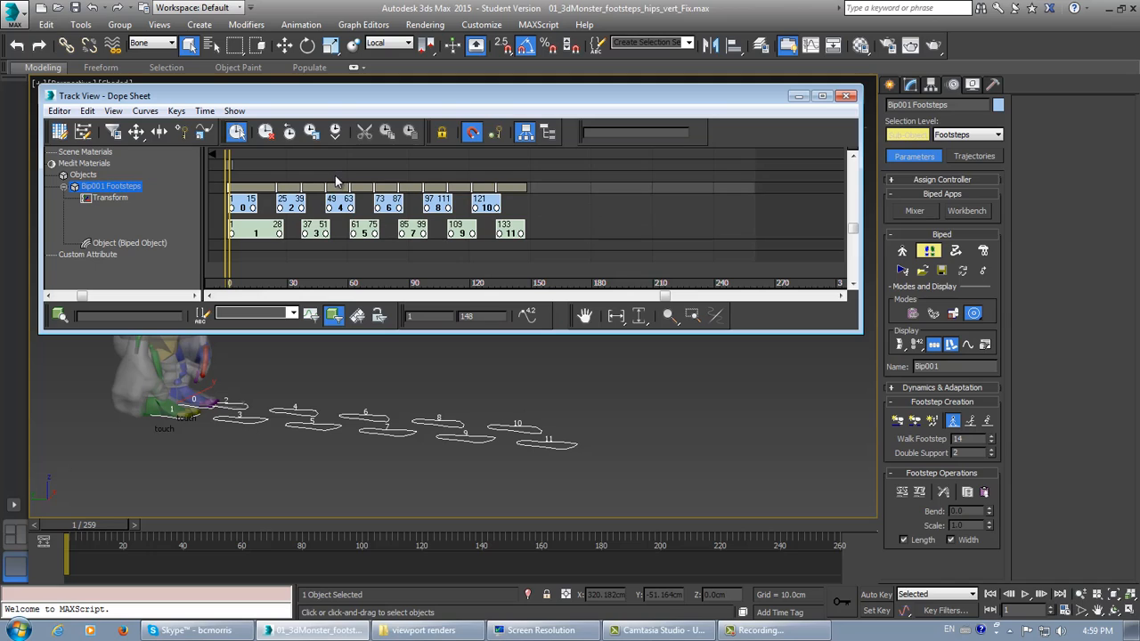
- Stretch the selected footstep range with Scale Time to end at frame 241 and play the walk in the viewport
{"action": "left_click", "coordinate": [312, 133]}
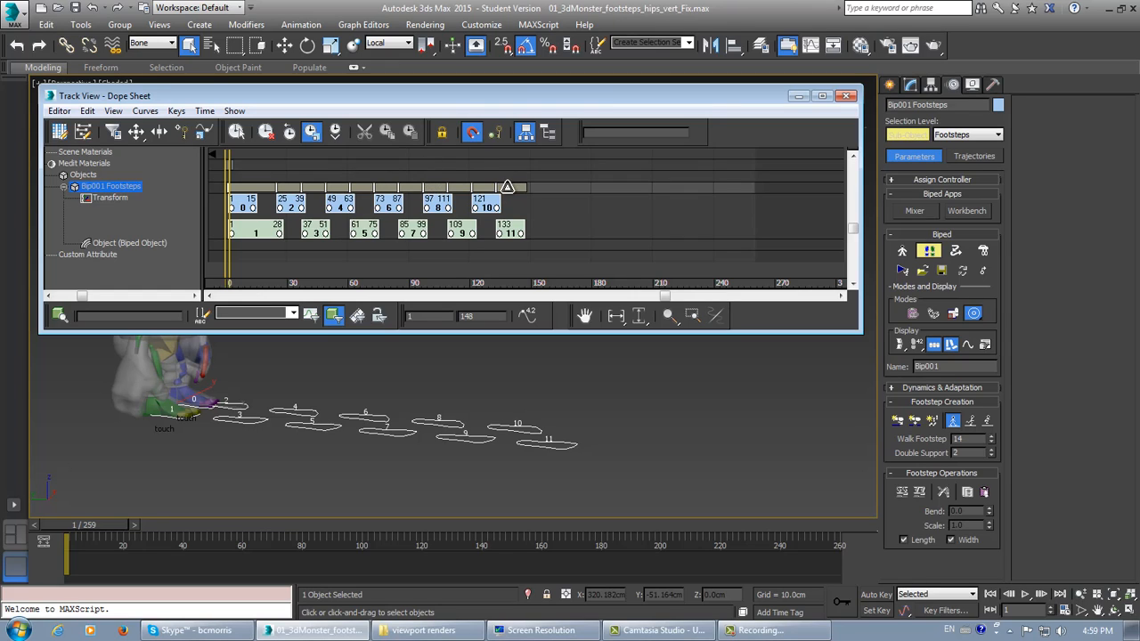
{"action": "left_click_drag", "start_coordinate": [518, 189], "coordinate": [707, 217]}
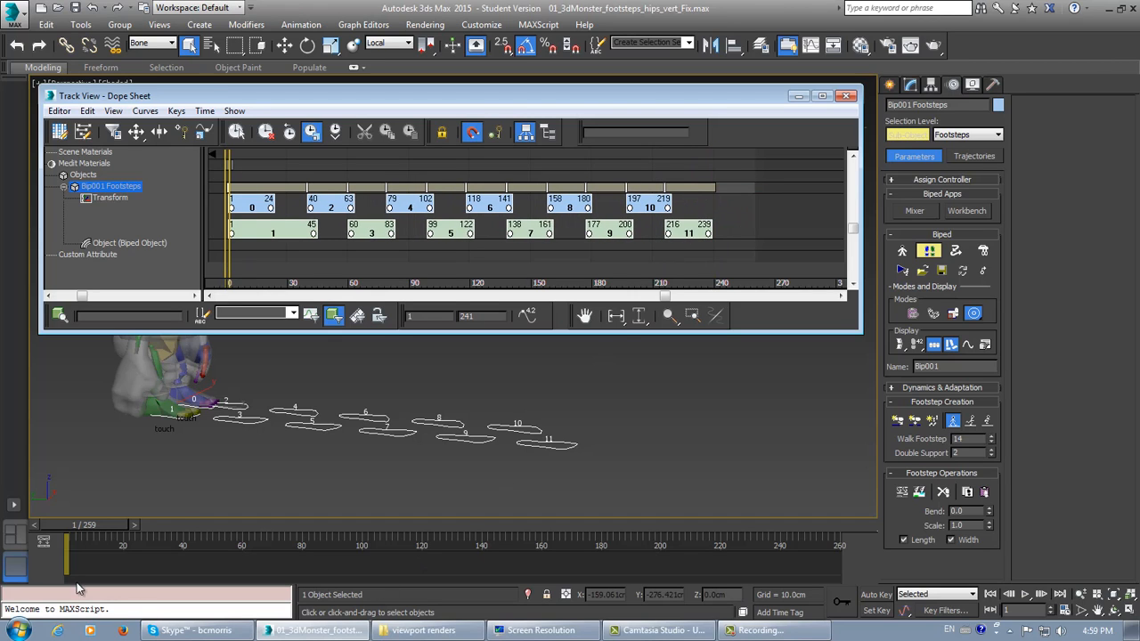
{"action": "mouse_move", "coordinate": [76, 535]}
{"action": "left_mouse_down"}
{"action": "mouse_move", "coordinate": [732, 565]}
{"action": "mouse_move", "coordinate": [67, 543]}
{"action": "left_mouse_up"}
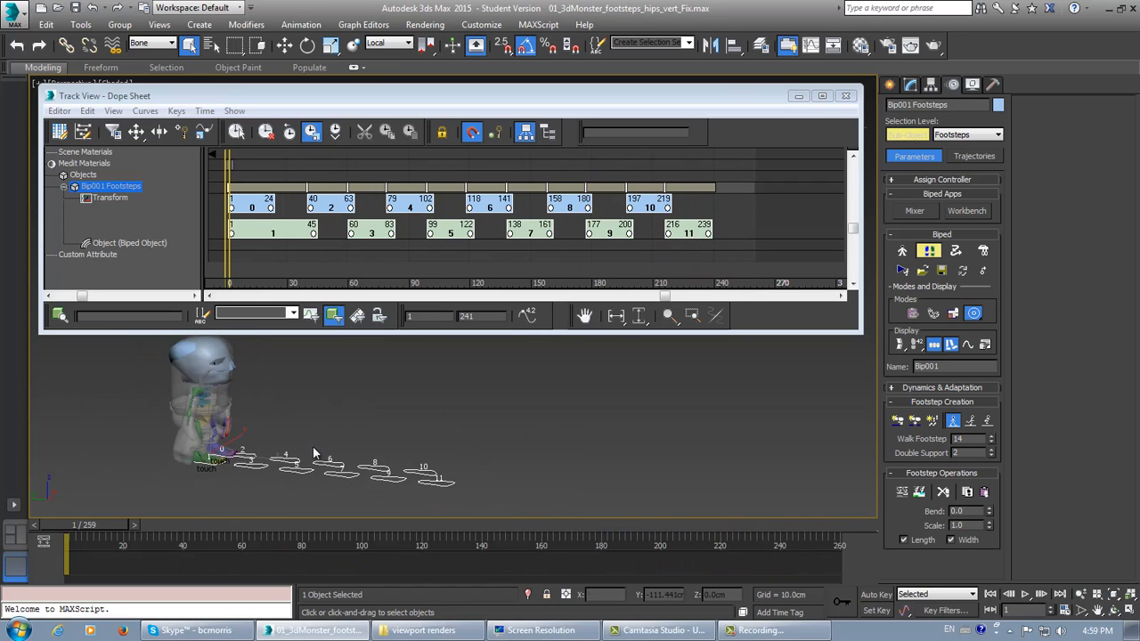
{"action": "middle_click_drag", "start_coordinate": [364, 446], "coordinate": [346, 407], "text": "alt"}
{"action": "left_click", "coordinate": [1026, 596]}
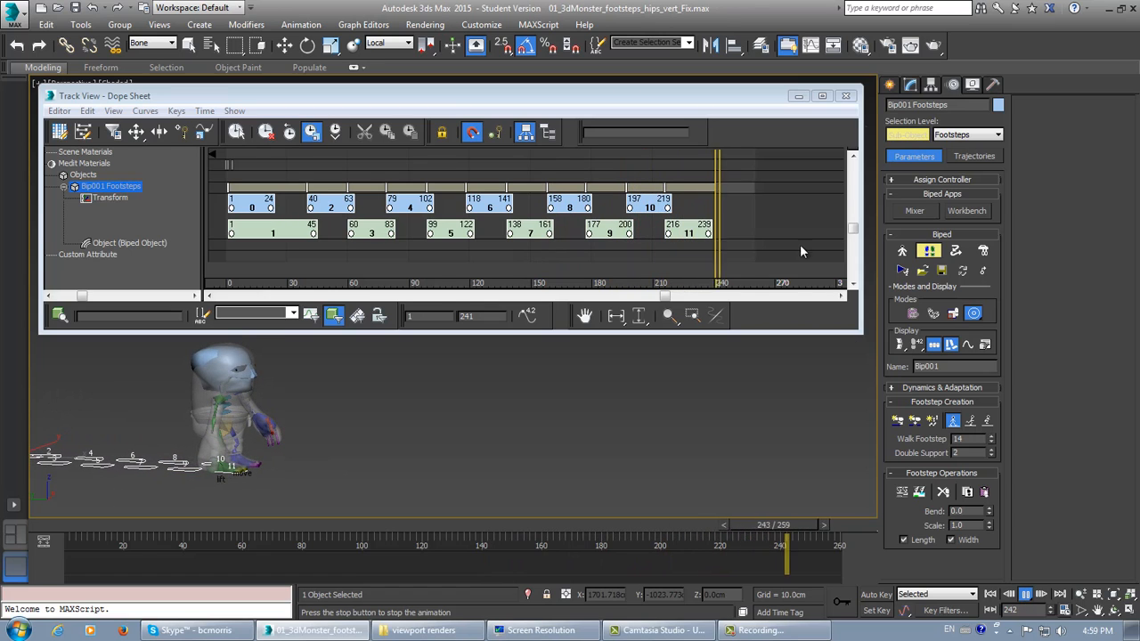
- Shorten the footsteps' time range to end at frame 210 and replay the walk from the start
{"action": "left_click_drag", "start_coordinate": [714, 188], "coordinate": [653, 197]}
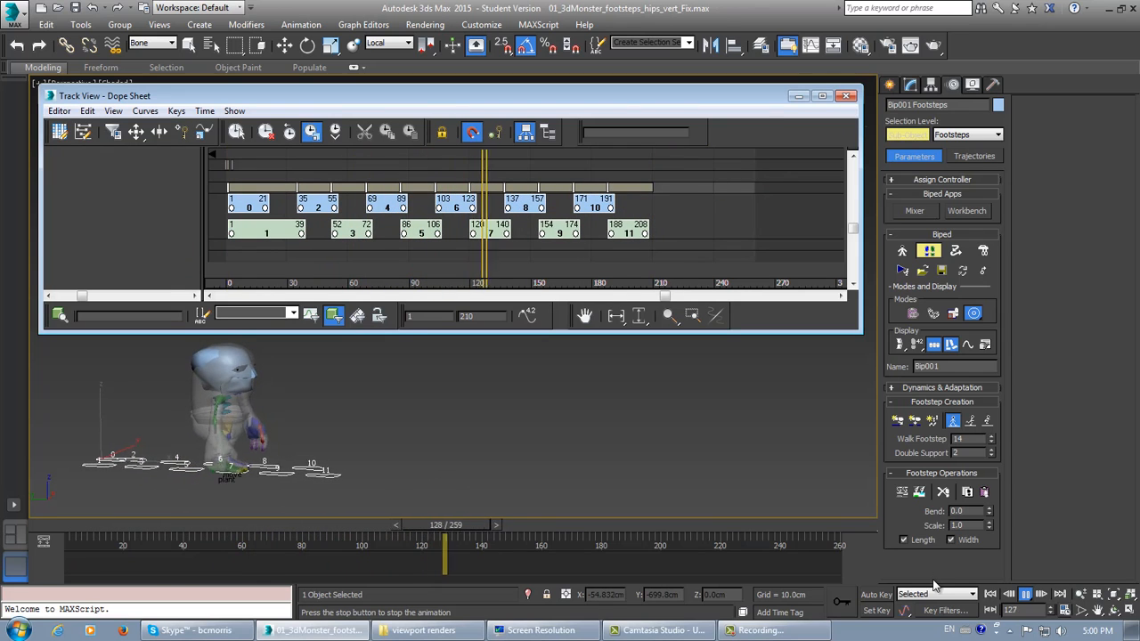
{"action": "left_click", "coordinate": [990, 594]}
{"action": "left_click", "coordinate": [1024, 595]}
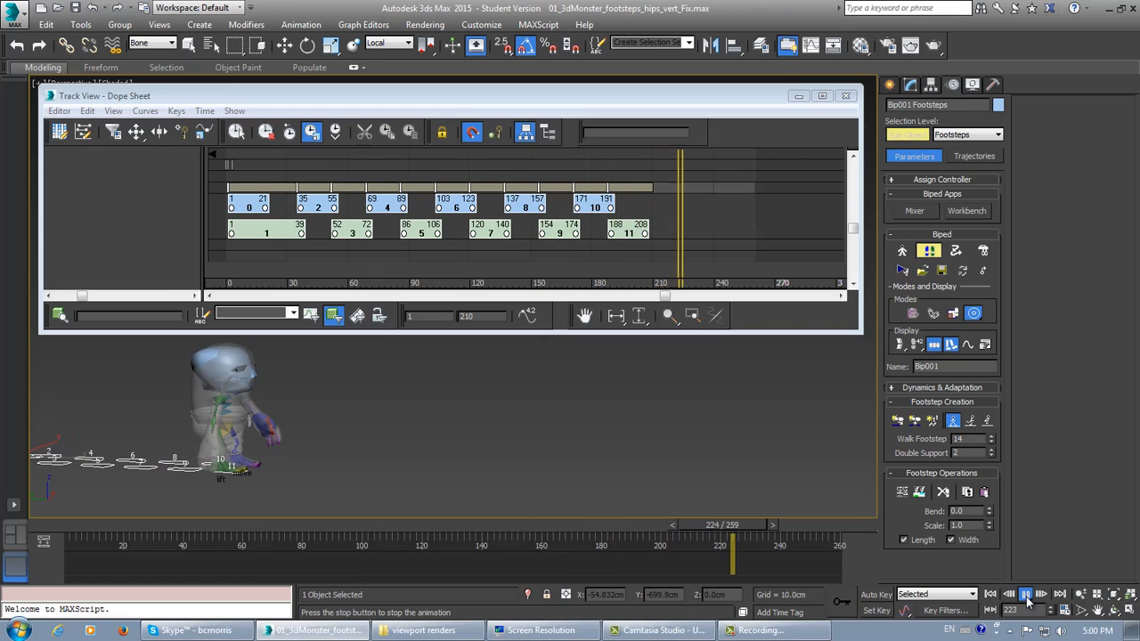
- Scale the footsteps' time range to end at frame 212, then stop playback and return to the first frame
{"action": "left_click_drag", "start_coordinate": [649, 188], "coordinate": [656, 192]}
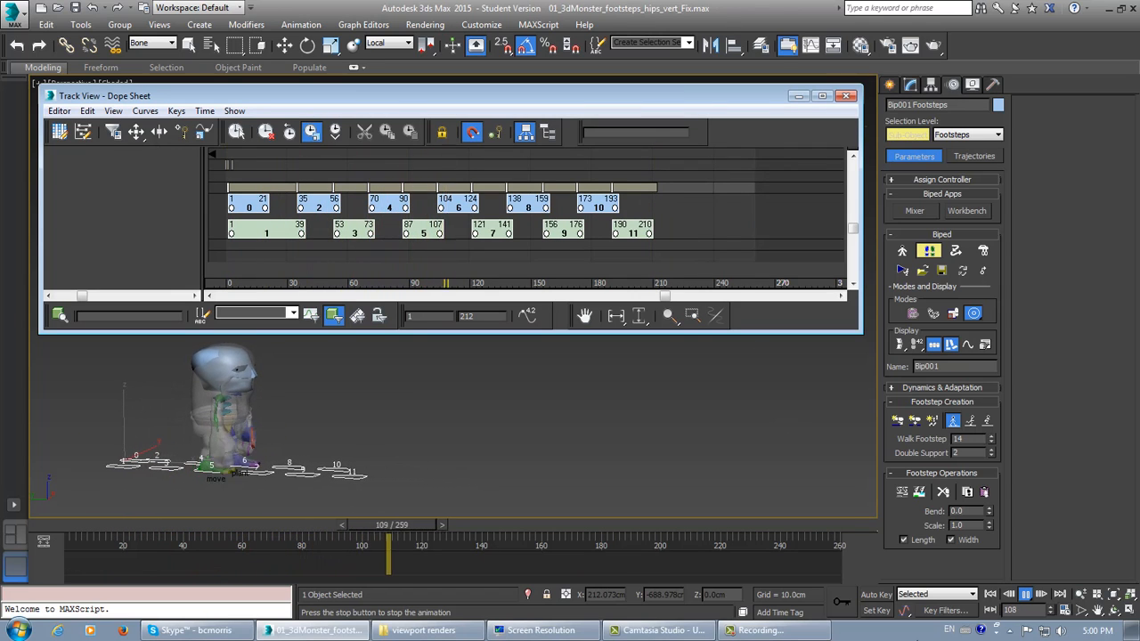
{"action": "left_click", "coordinate": [1026, 595]}
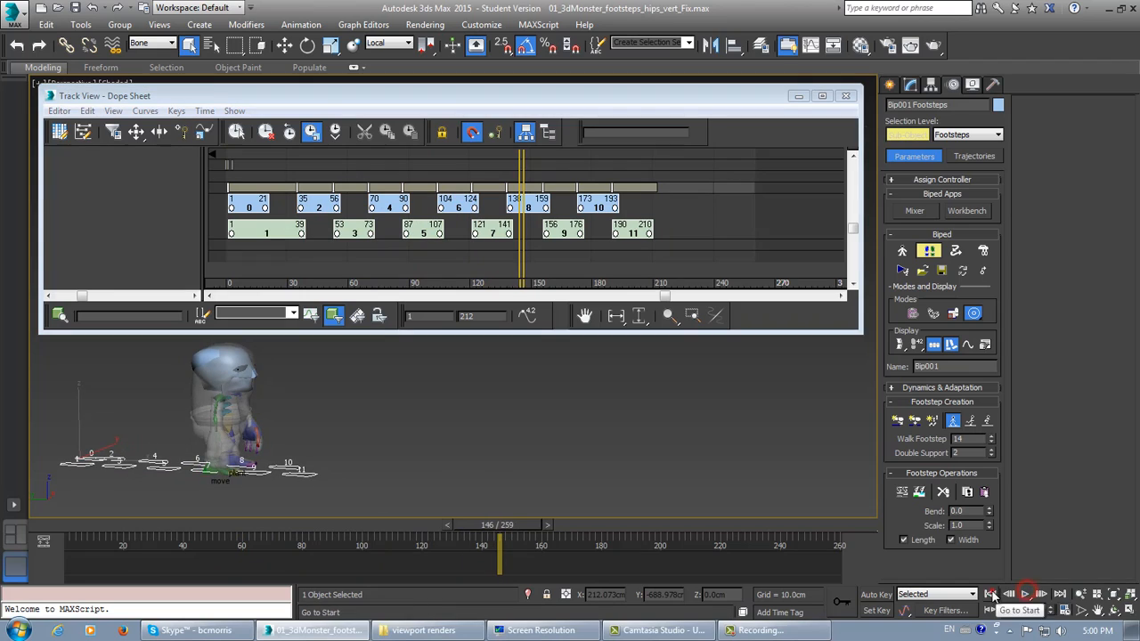
{"action": "left_click", "coordinate": [990, 593]}
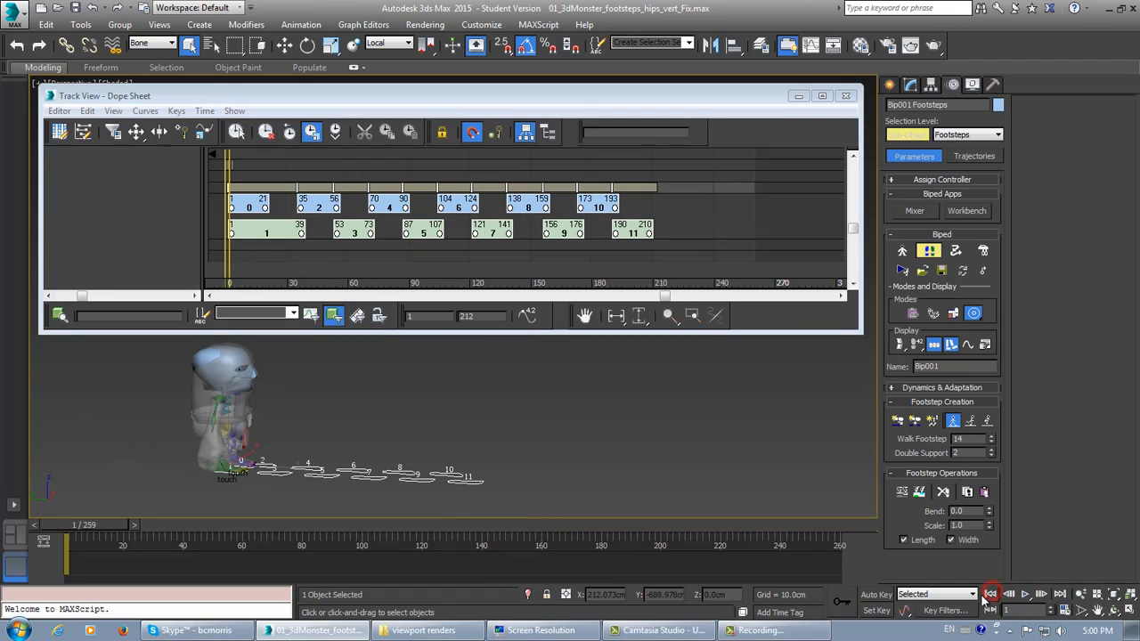
- Close the Dope Sheet and leave the biped's Footstep mode
{"action": "left_click", "coordinate": [845, 97]}
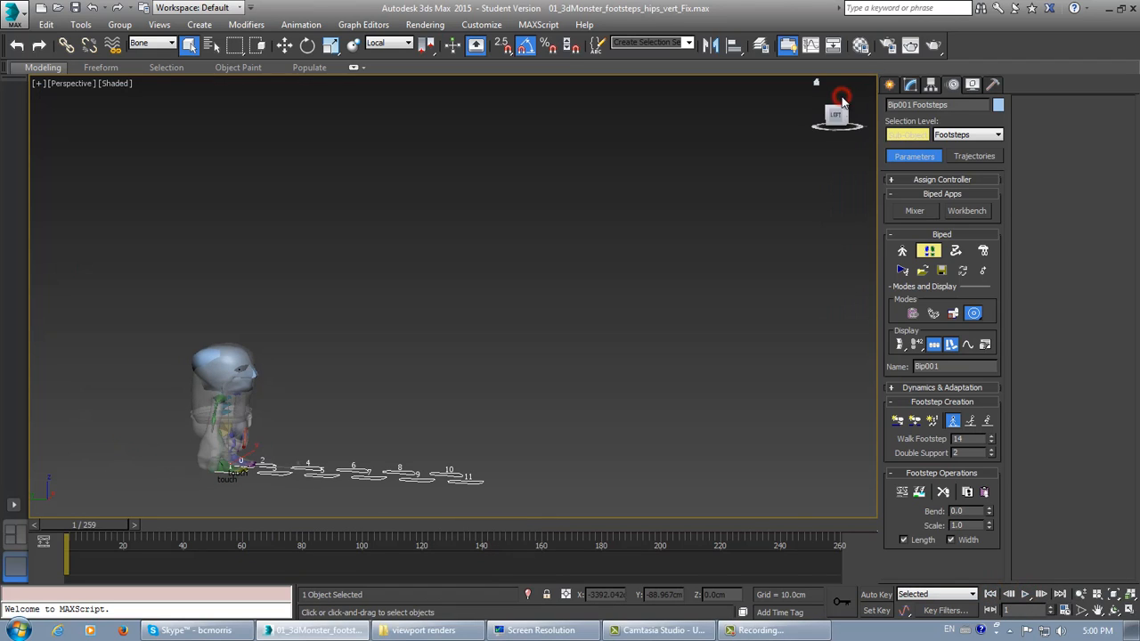
{"action": "left_click", "coordinate": [928, 251]}
{"action": "middle_click_drag", "start_coordinate": [417, 424], "coordinate": [363, 406]}
{"action": "scroll", "coordinate": [430, 321], "scroll_direction": "up", "scroll_amount": 5}
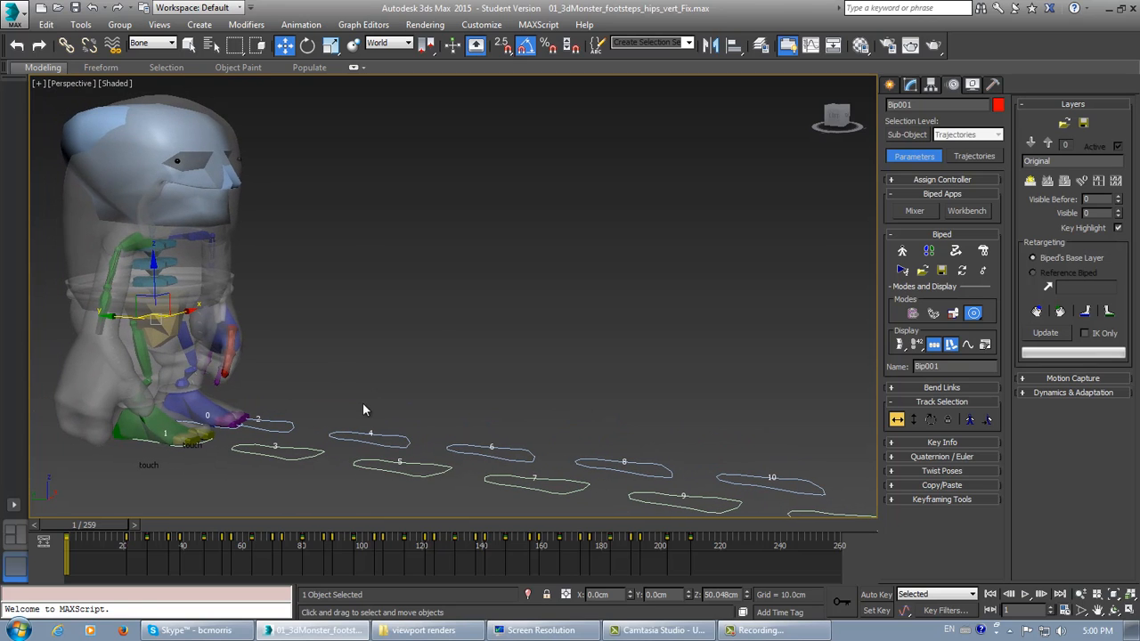
- Save the scene under the new name 02_3dMonster_footsteps_scale_time.max in the recording worker folder
{"action": "left_click", "coordinate": [13, 16]}
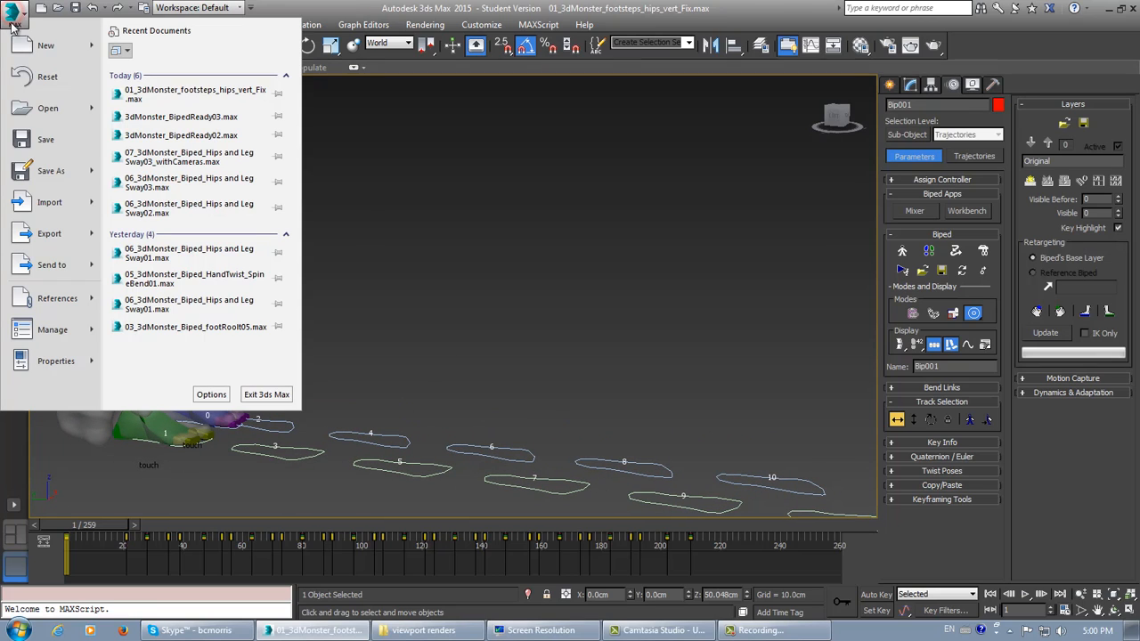
{"action": "mouse_move", "coordinate": [35, 171]}
{"action": "left_click", "coordinate": [197, 73]}
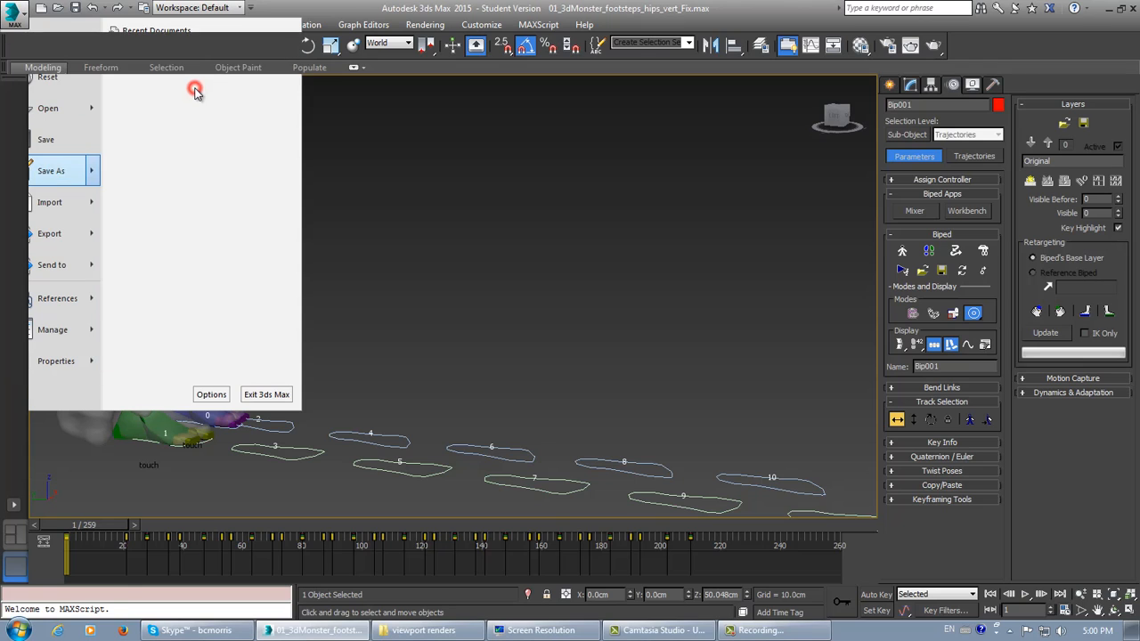
{"action": "left_click", "coordinate": [302, 109]}
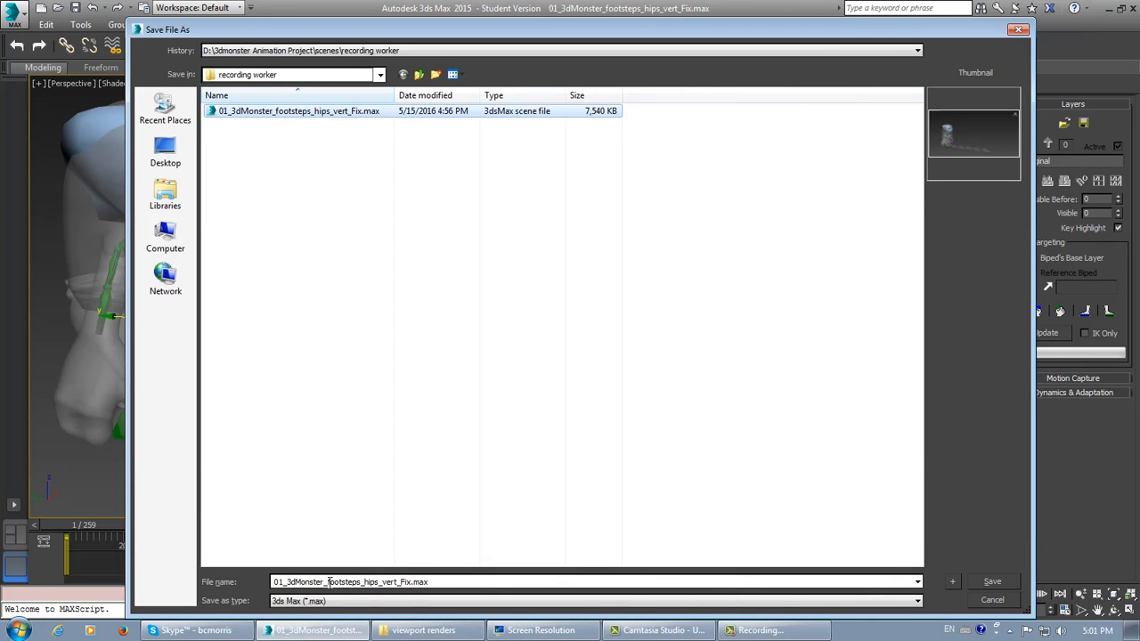
{"action": "double_click", "coordinate": [286, 581]}
{"action": "left_click", "coordinate": [281, 582]}
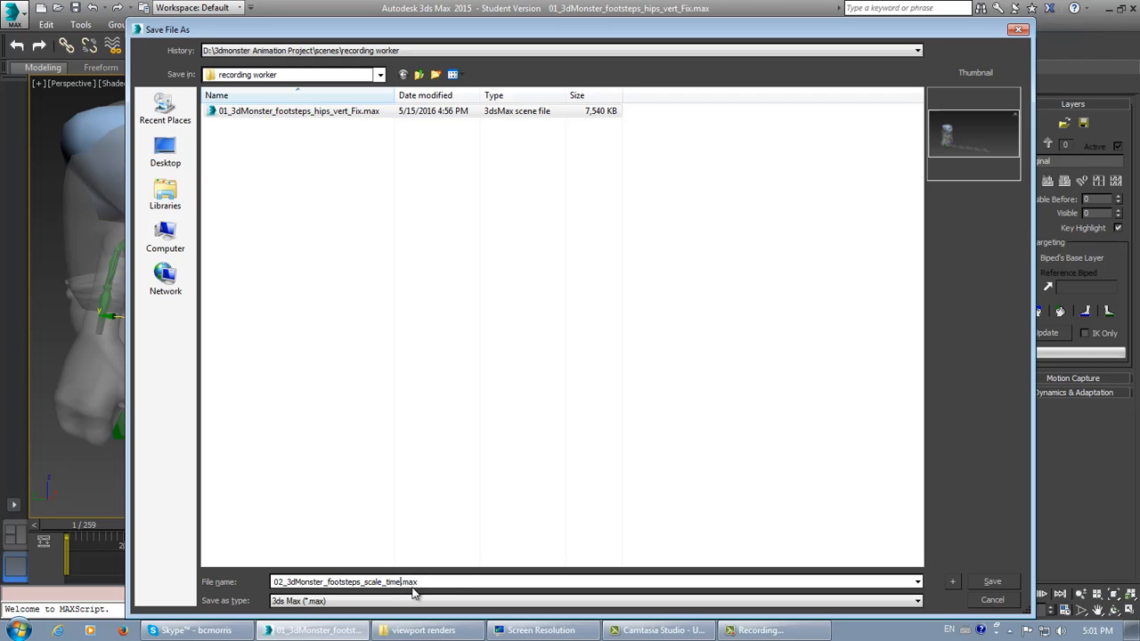
{"action": "left_click", "coordinate": [991, 581]}
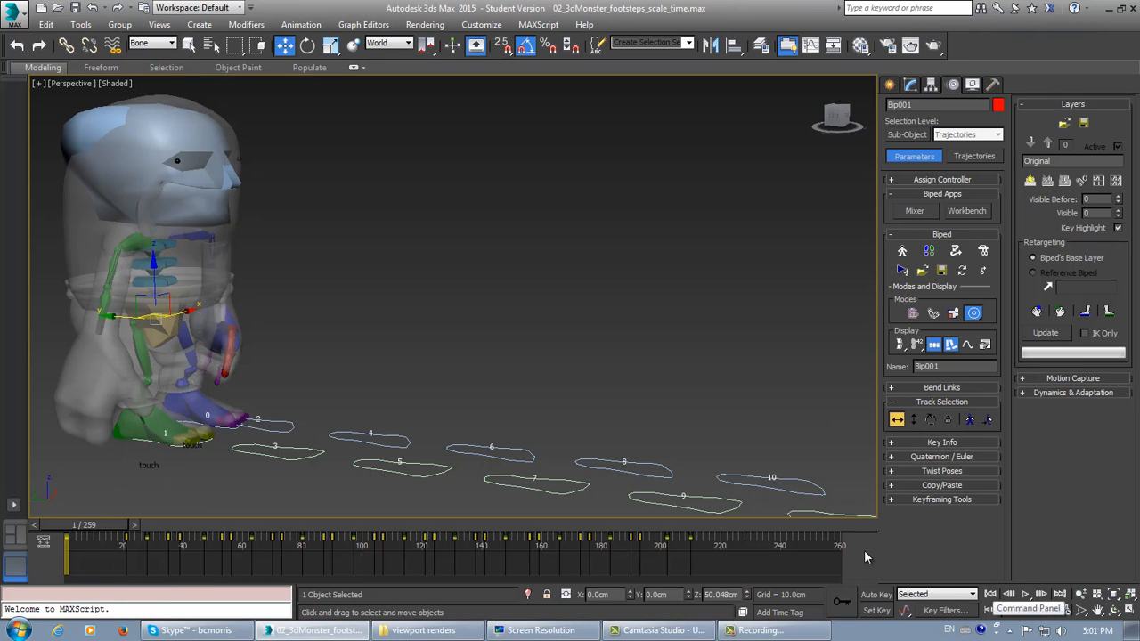
- Scrub the timeline through the first half of the walk to review it and return to the first frame
{"action": "left_click_drag", "start_coordinate": [85, 527], "coordinate": [396, 532]}
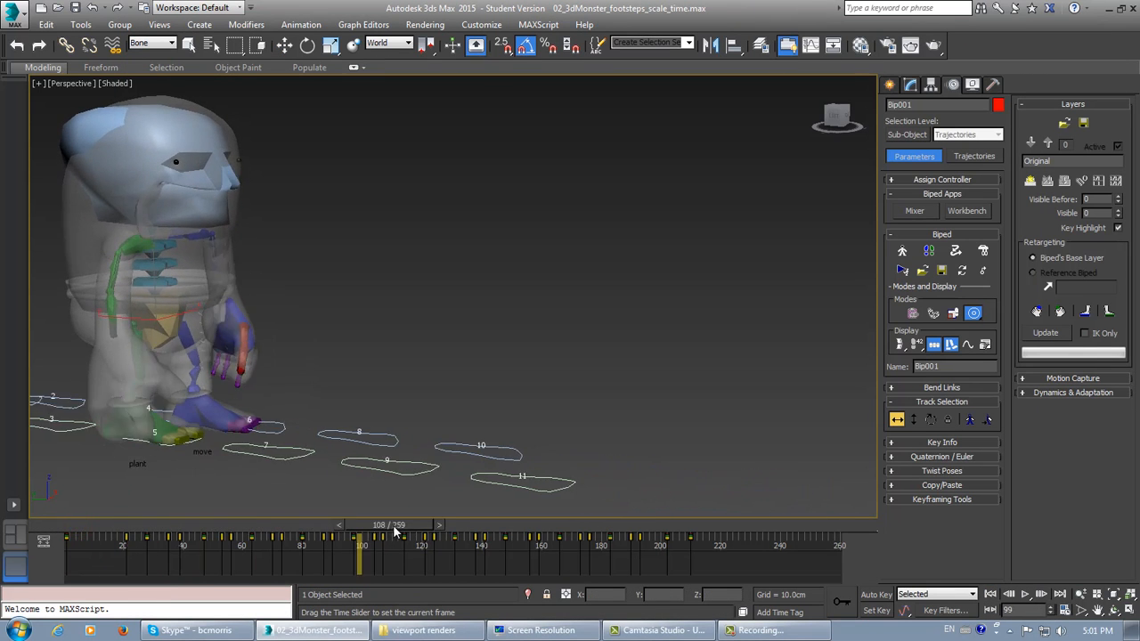
{"action": "key", "text": "Home"}
{"action": "key", "text": "w"}
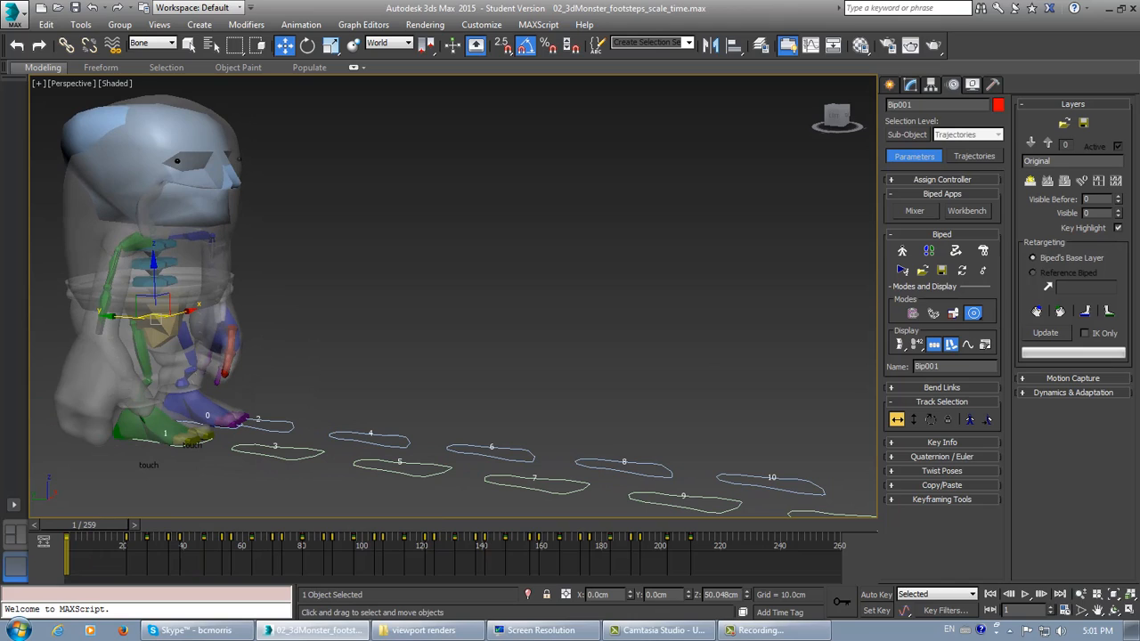